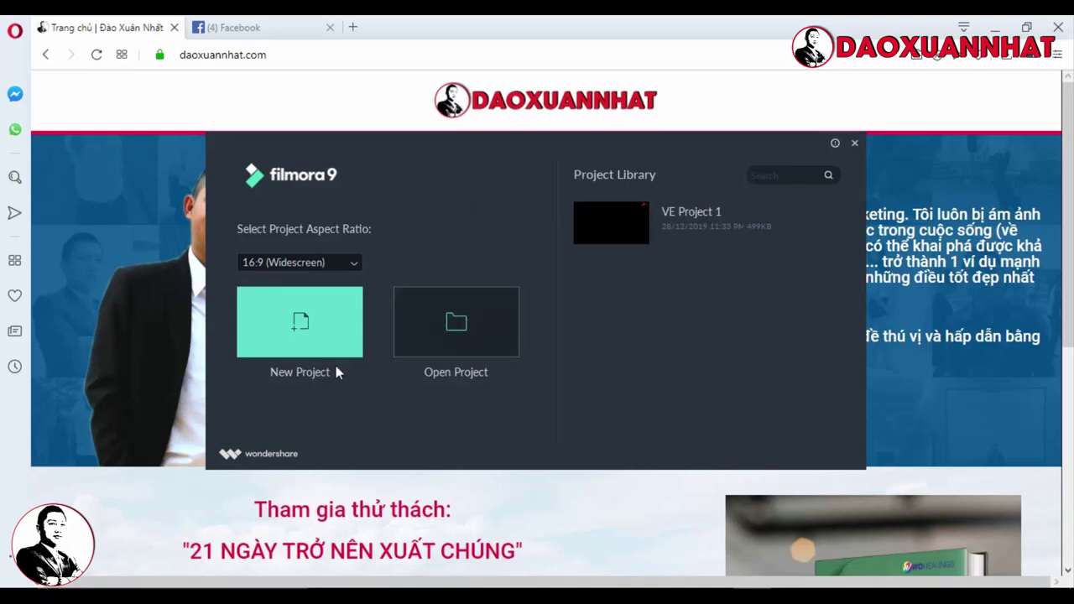
# Create a new project with the 16:9 (Widescreen) aspect ratio and dismiss the connection error
pyautogui.click(307, 319)
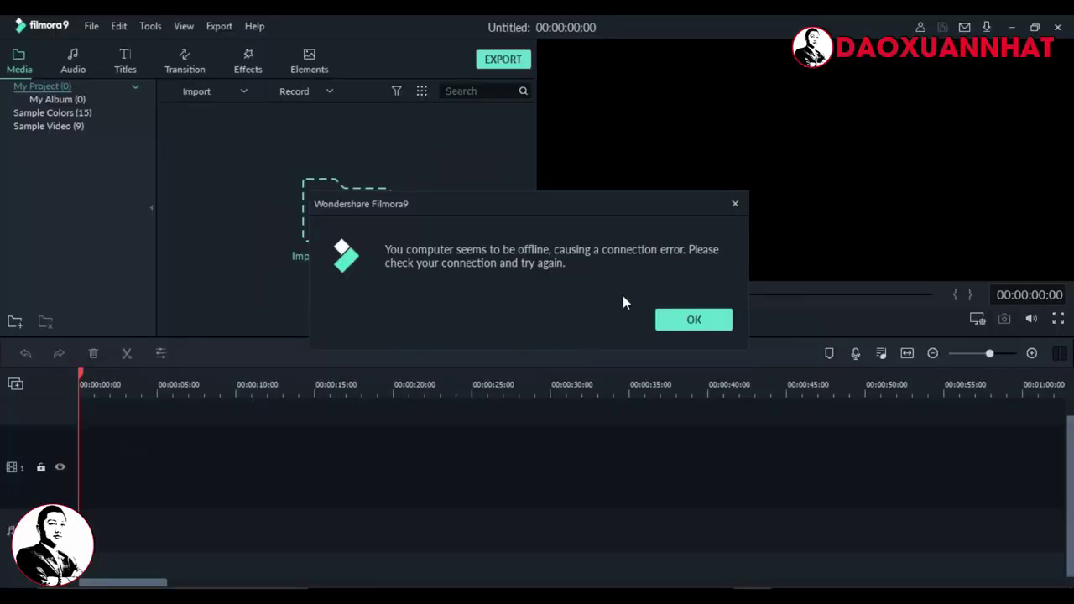
pyautogui.click(694, 321)
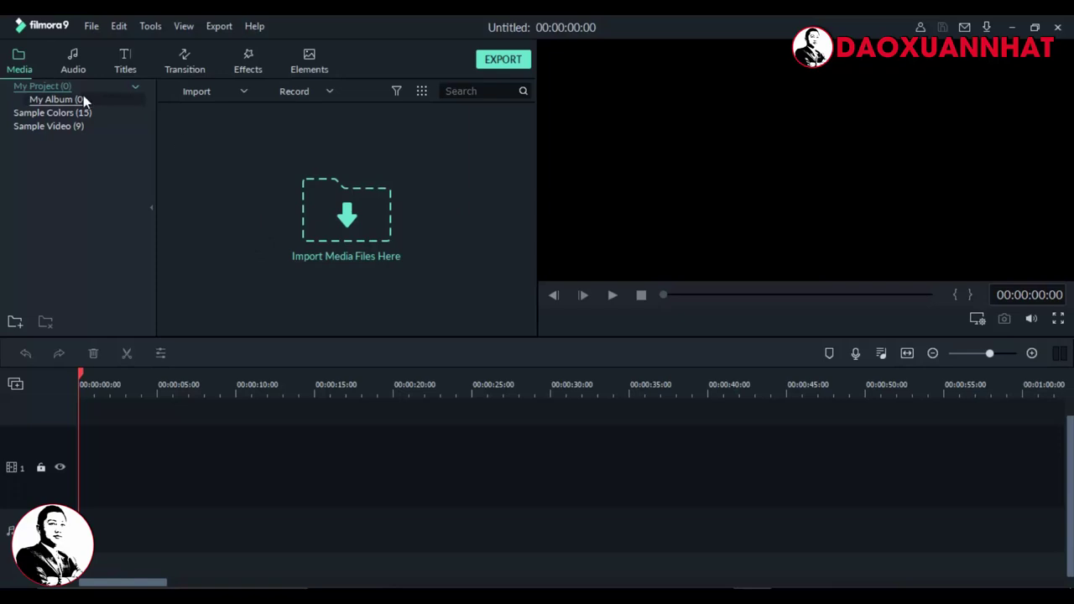
# Look through the audio, titles, transition and effects libraries to see which assets are available
pyautogui.click(74, 72)
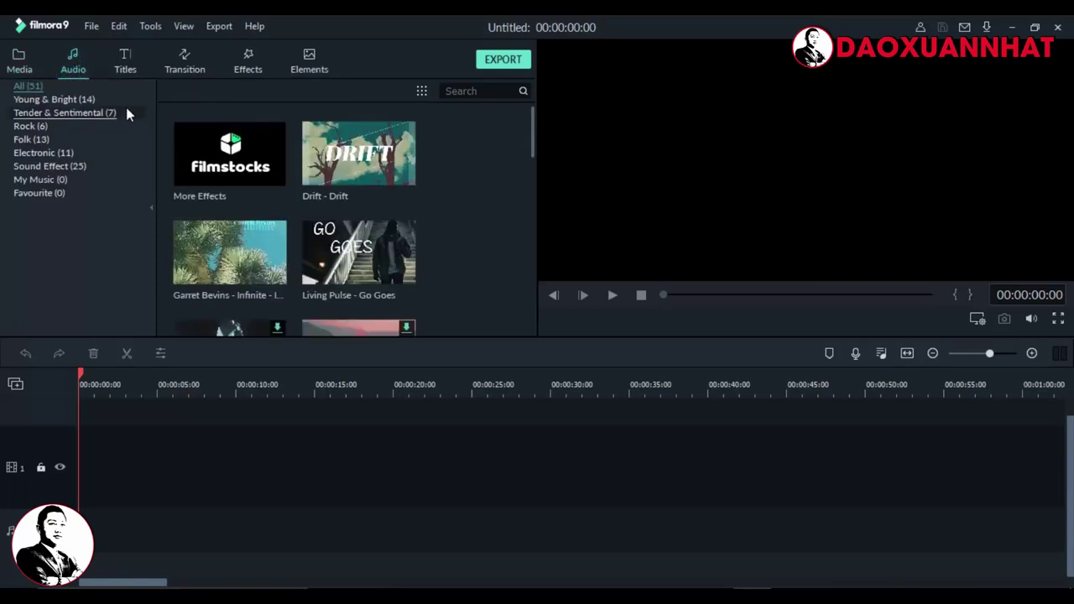
pyautogui.click(126, 72)
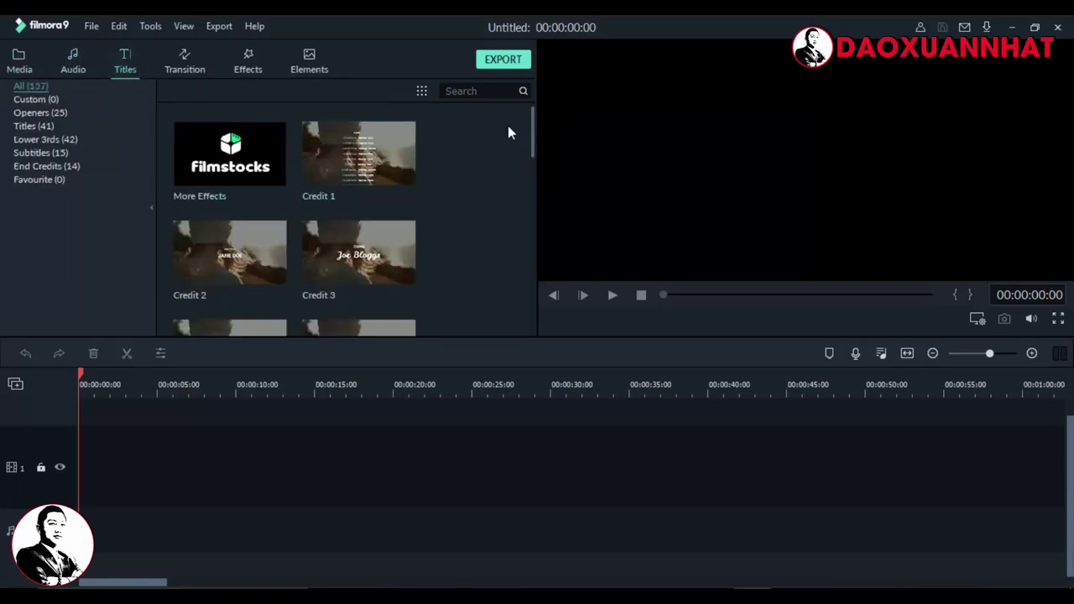
pyautogui.moveTo(531, 134); pyautogui.dragTo(525, 105)
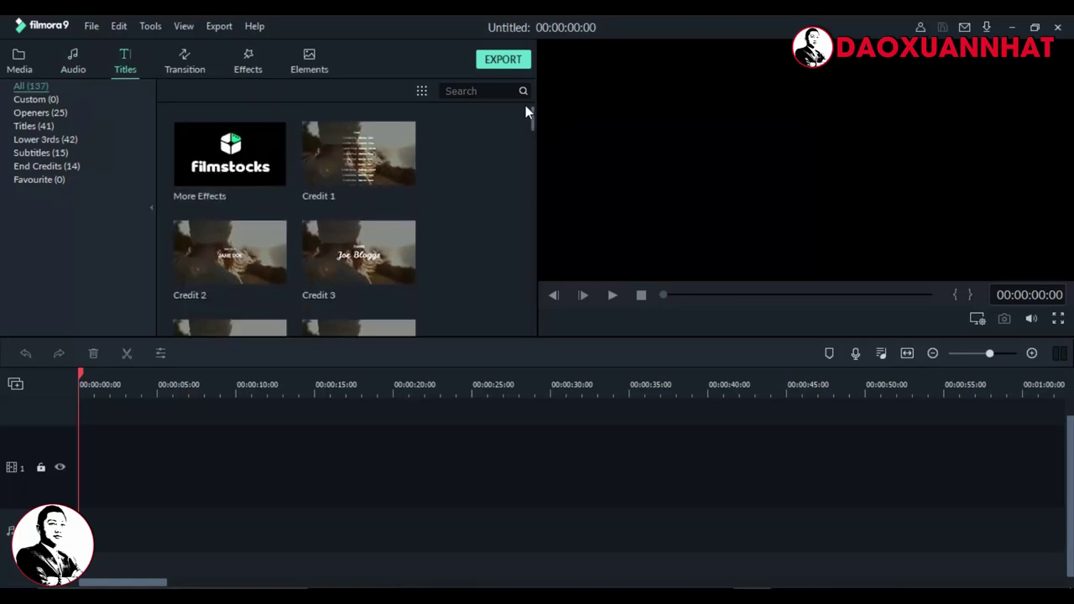
pyautogui.click(191, 67)
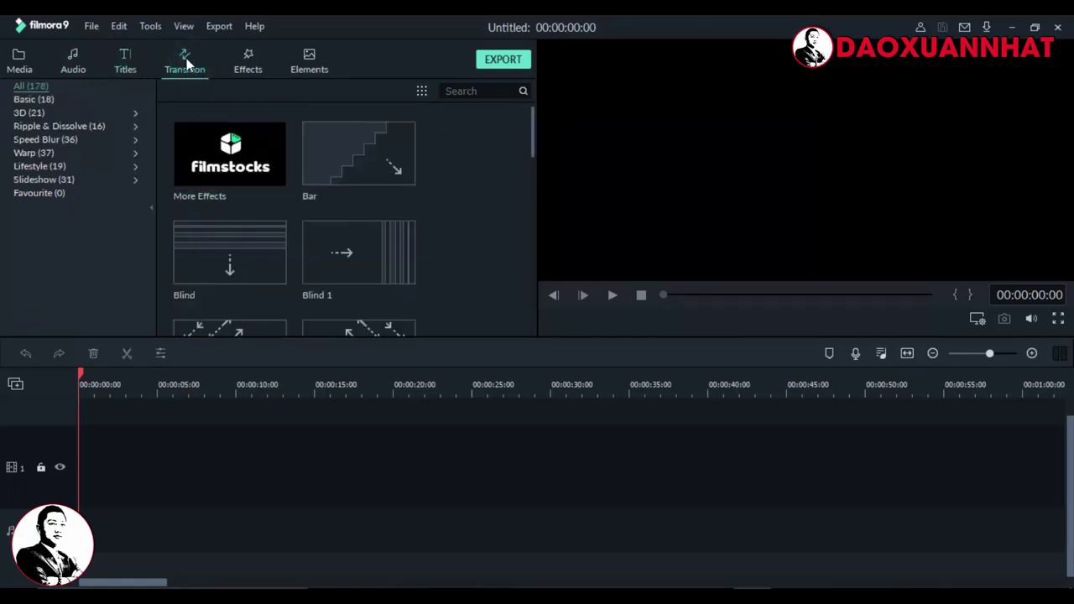
pyautogui.click(248, 64)
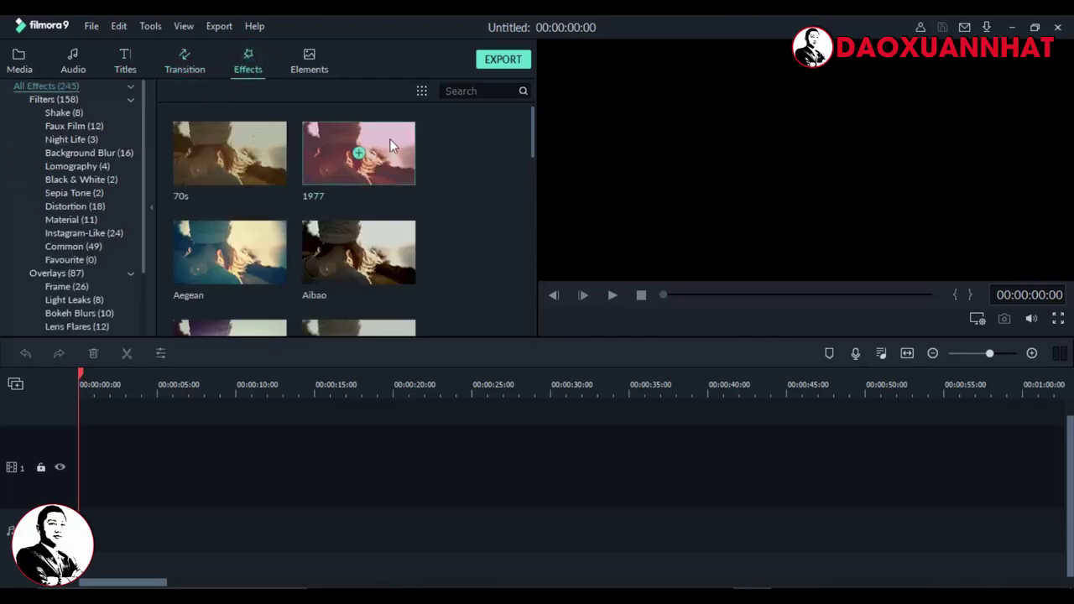
pyautogui.click(188, 66)
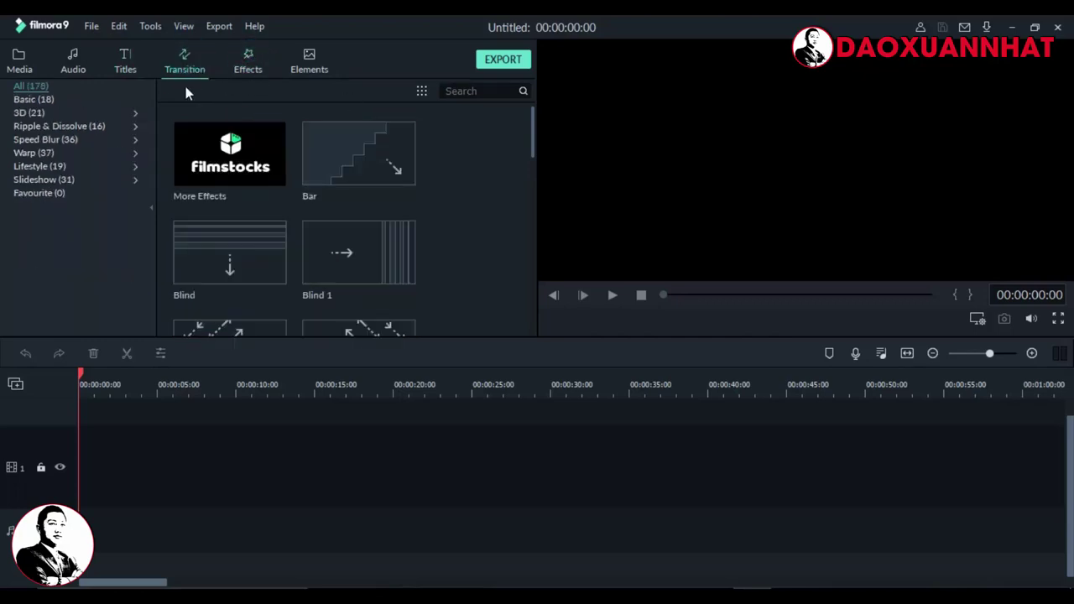
pyautogui.click(246, 62)
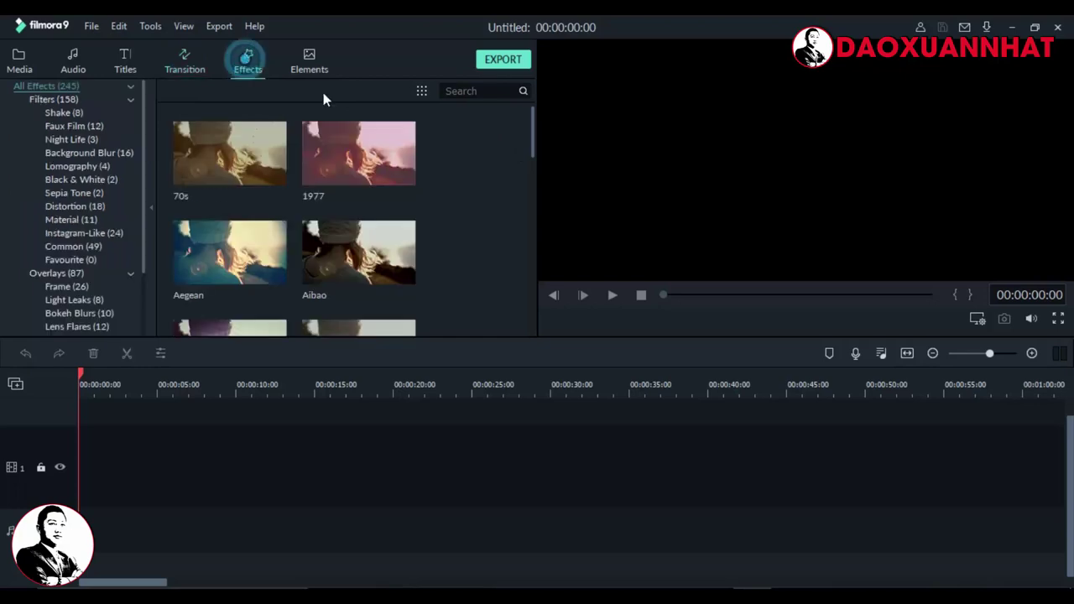
pyautogui.moveTo(531, 134); pyautogui.dragTo(529, 110)
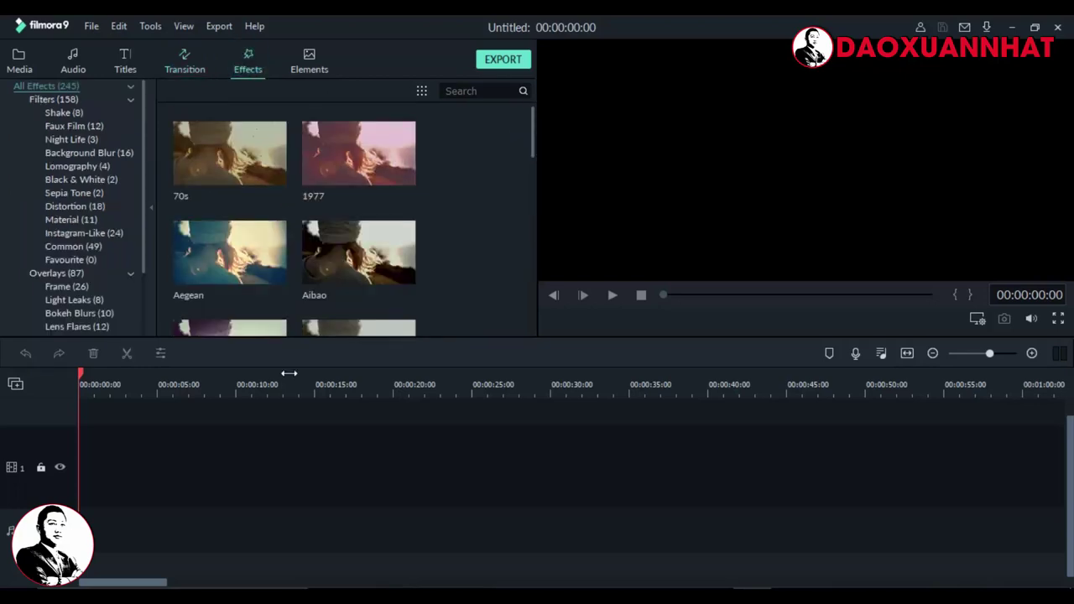
# Import subcribe-yt, dlaztv, logo-dalat-az-tv-yt1500 and nhanh-chuong-tb from the logo-nut-dang-ky folder
pyautogui.hotkey('ctrl', 'i')
pyautogui.click(438, 160)
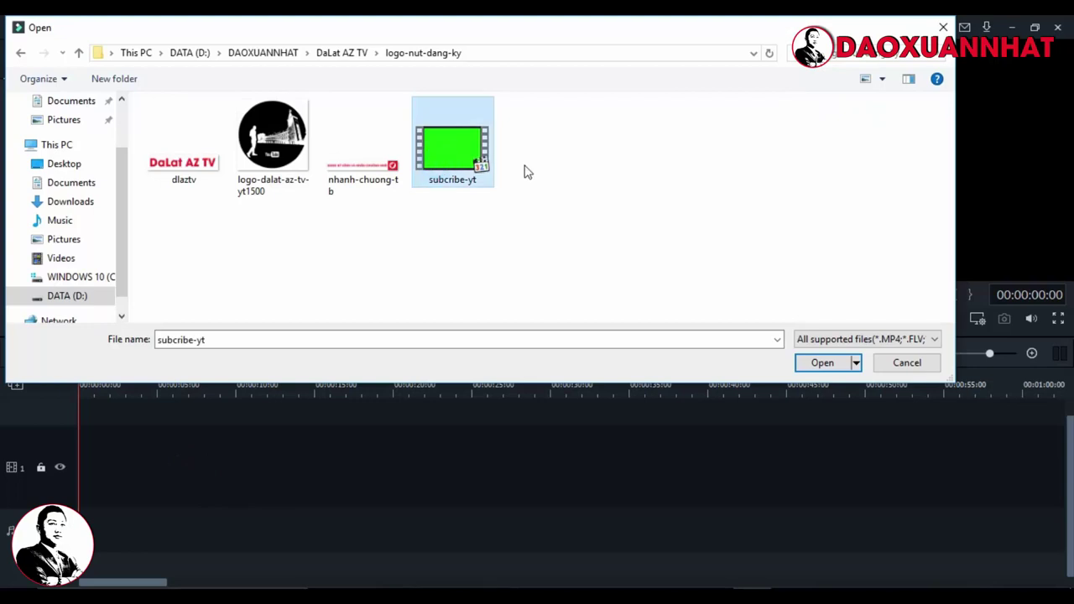
pyautogui.moveTo(629, 165); pyautogui.dragTo(139, 161)
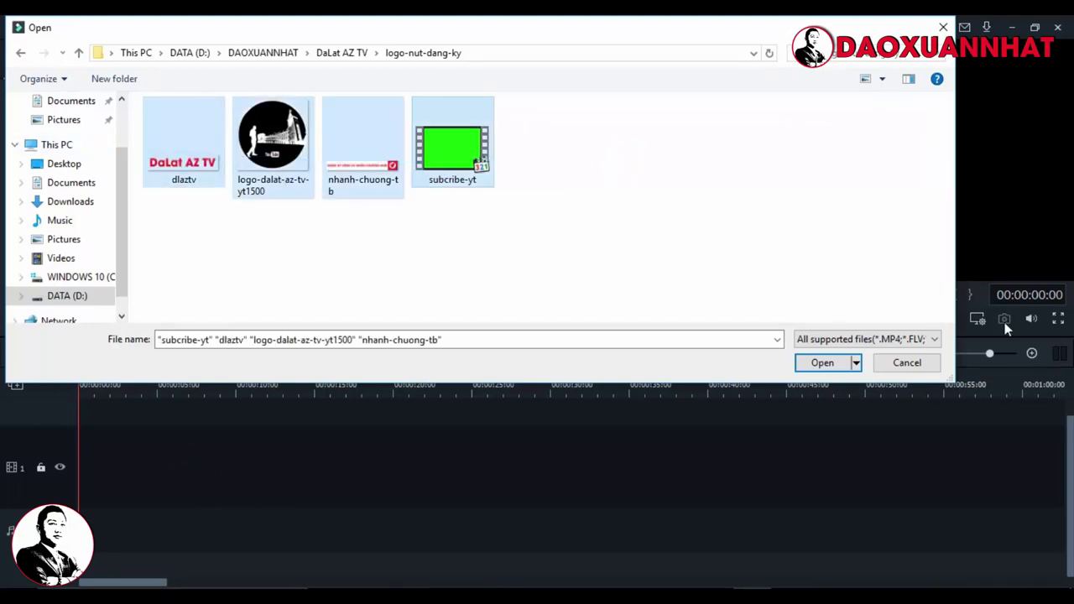
pyautogui.click(847, 368)
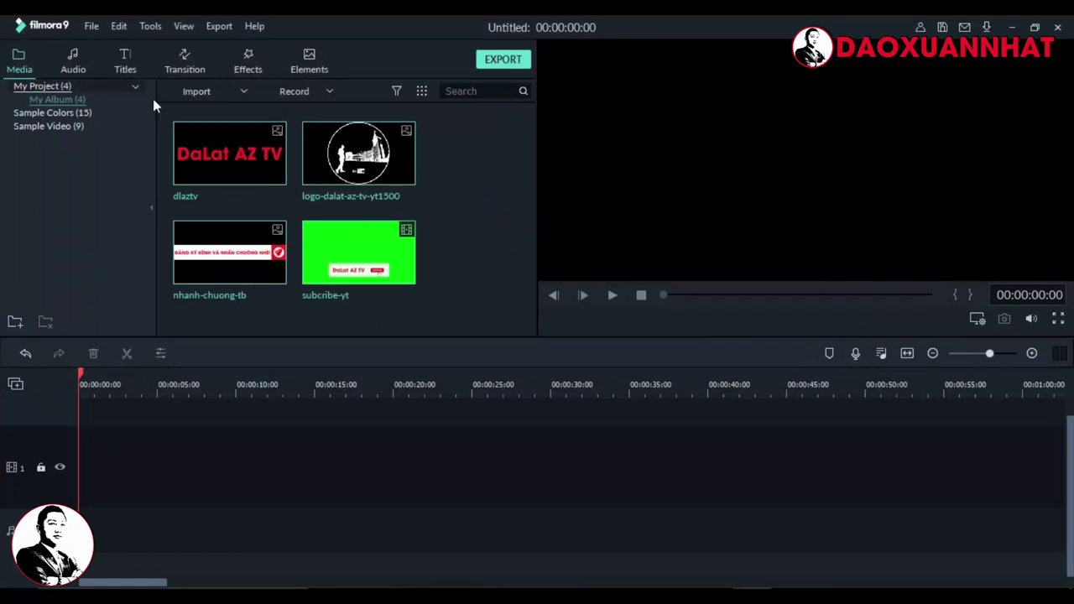
# Import the intro-youtube-dalat-az-tv video from the DaLat AZ TV folder into the project media
pyautogui.click(457, 198)
pyautogui.rightClick(459, 198)
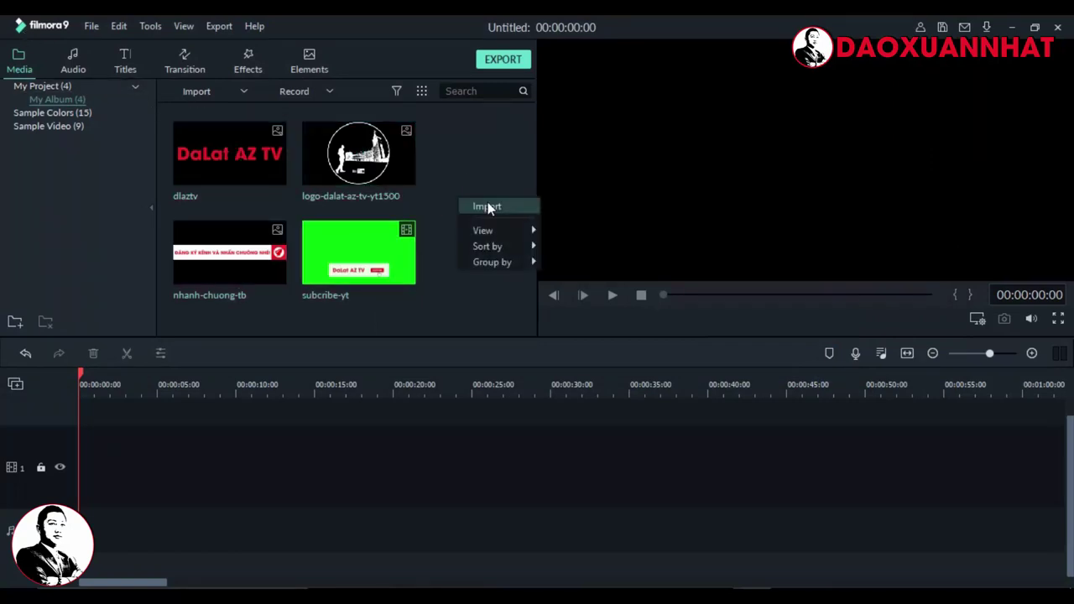
pyautogui.click(487, 204)
pyautogui.click(352, 52)
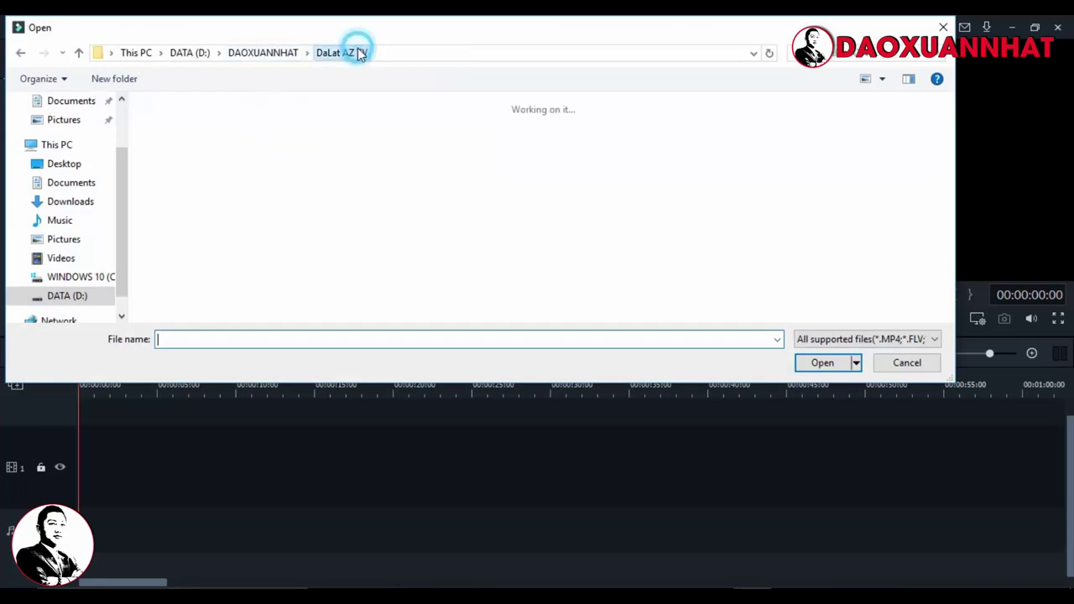
pyautogui.scroll(-3, 947, 184)
pyautogui.moveTo(947, 185); pyautogui.dragTo(948, 136)
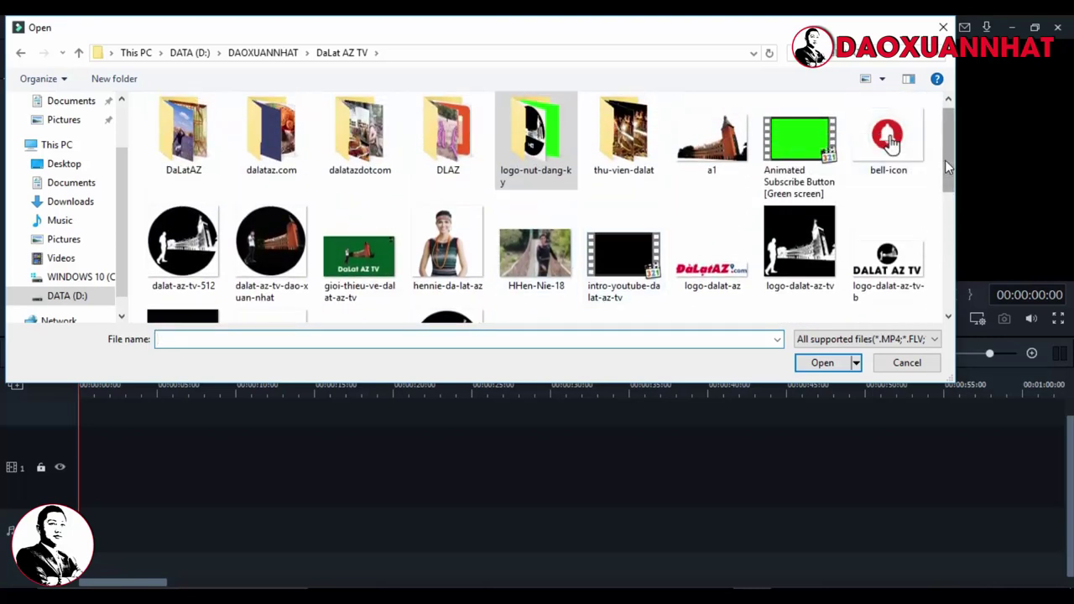
pyautogui.doubleClick(617, 272)
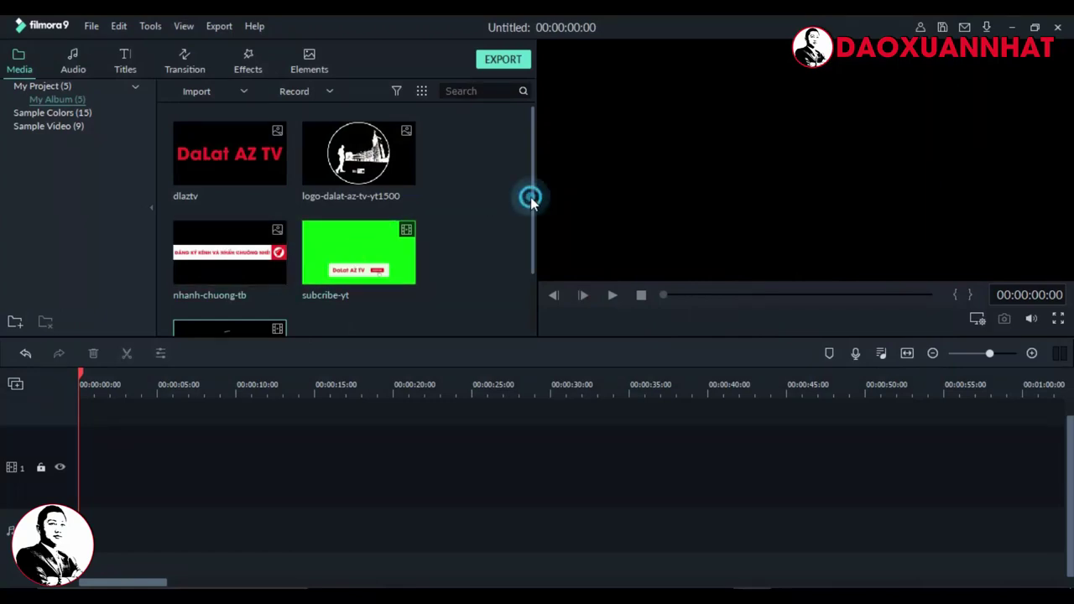
# Add the intro-youtube-dalat-az-tv clip at the start of track 1, keeping the current project settings
pyautogui.moveTo(530, 198); pyautogui.dragTo(496, 263)
pyautogui.click(232, 282)
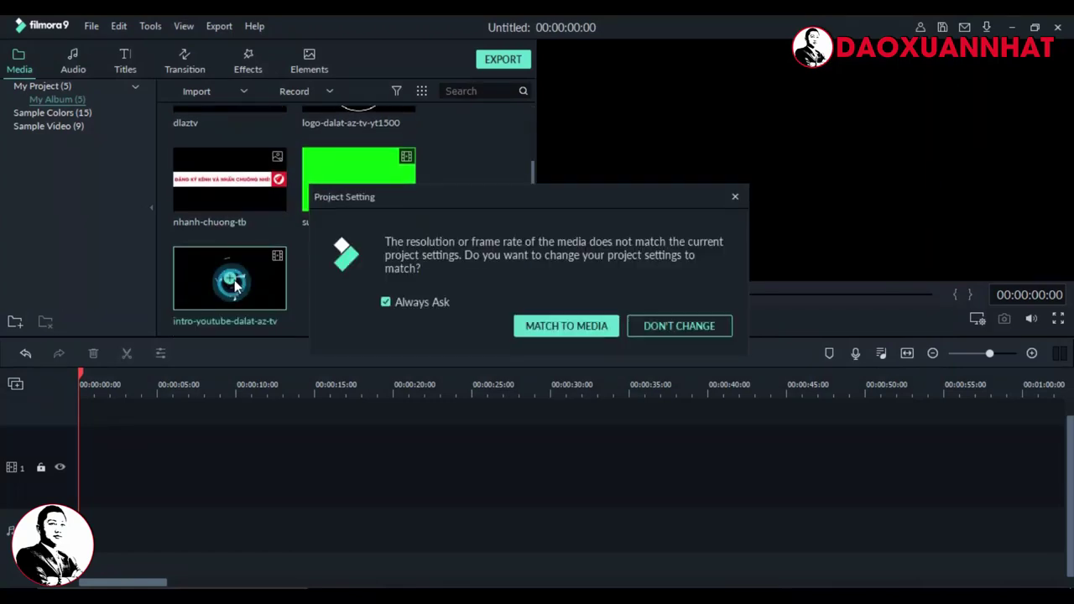
pyautogui.click(679, 326)
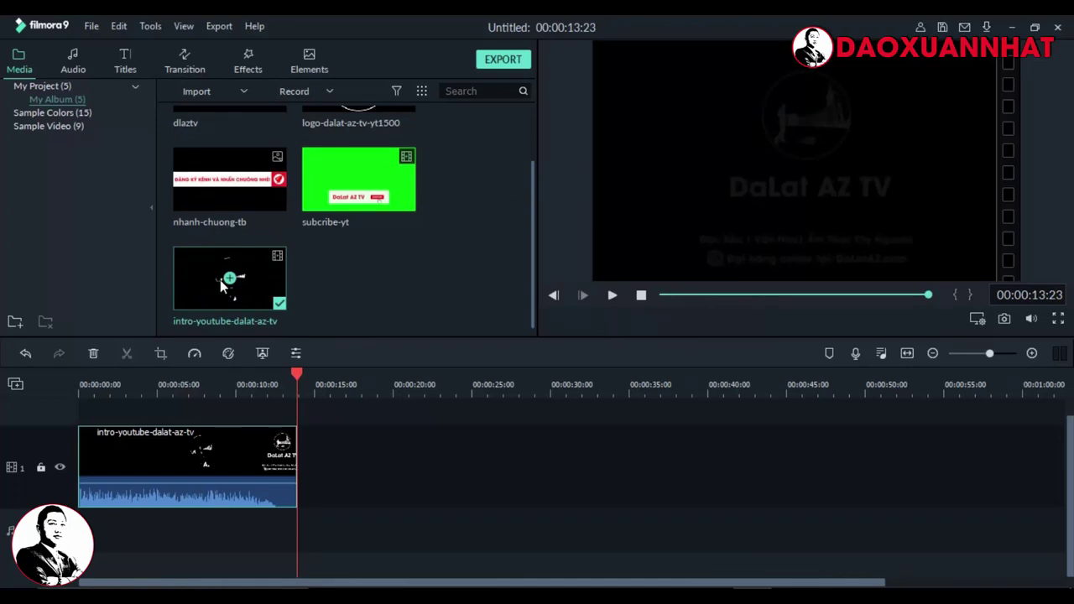
# Place a second copy of the intro clip farther along track 1 and delete it again
pyautogui.moveTo(247, 259); pyautogui.dragTo(577, 455)
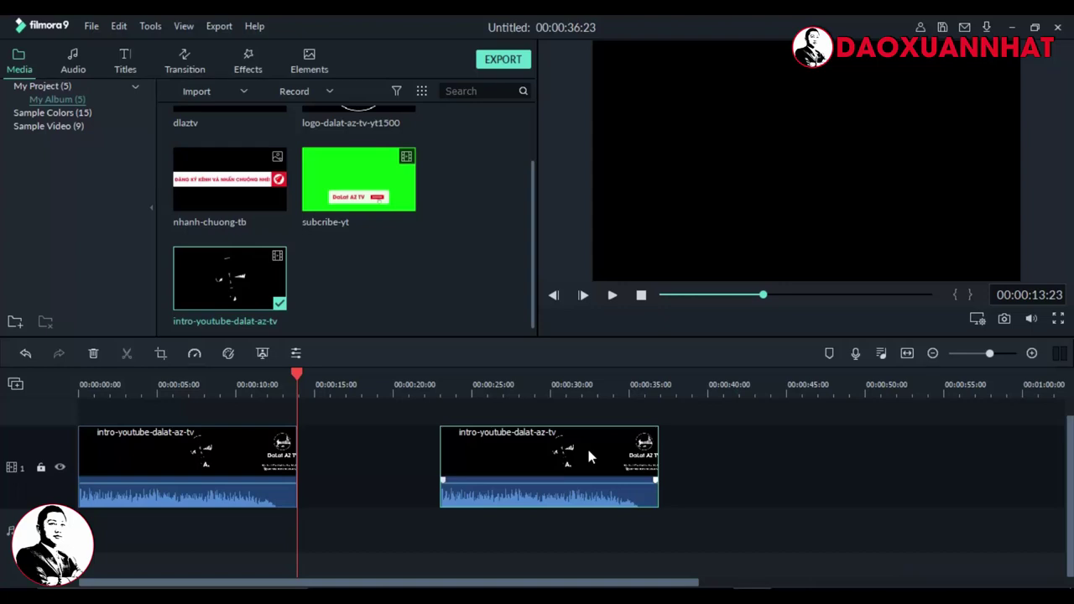
pyautogui.press('Delete')
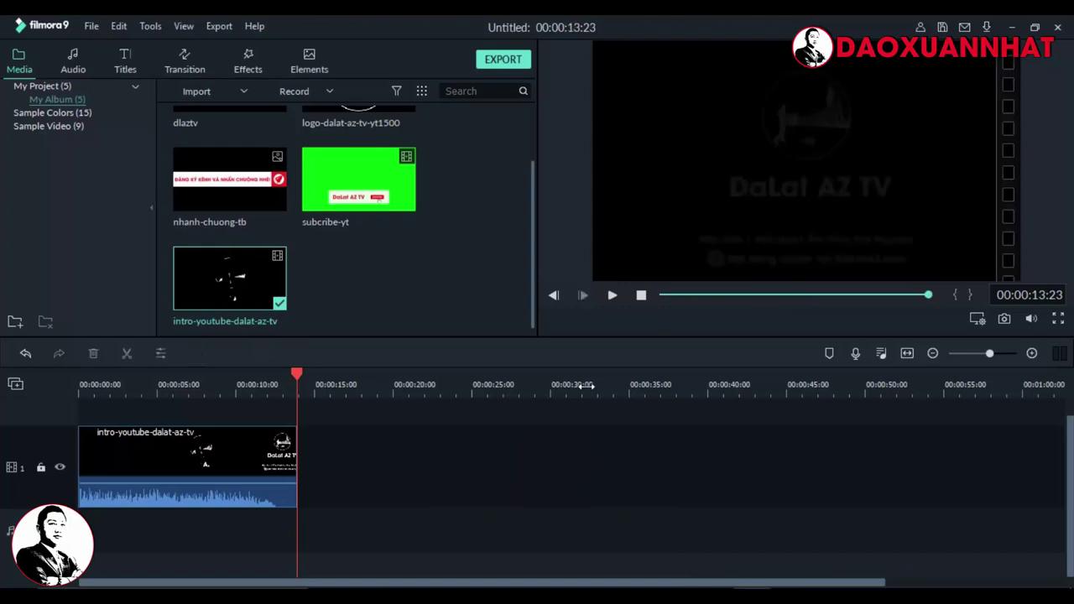
pyautogui.moveTo(224, 446); pyautogui.dragTo(215, 472)
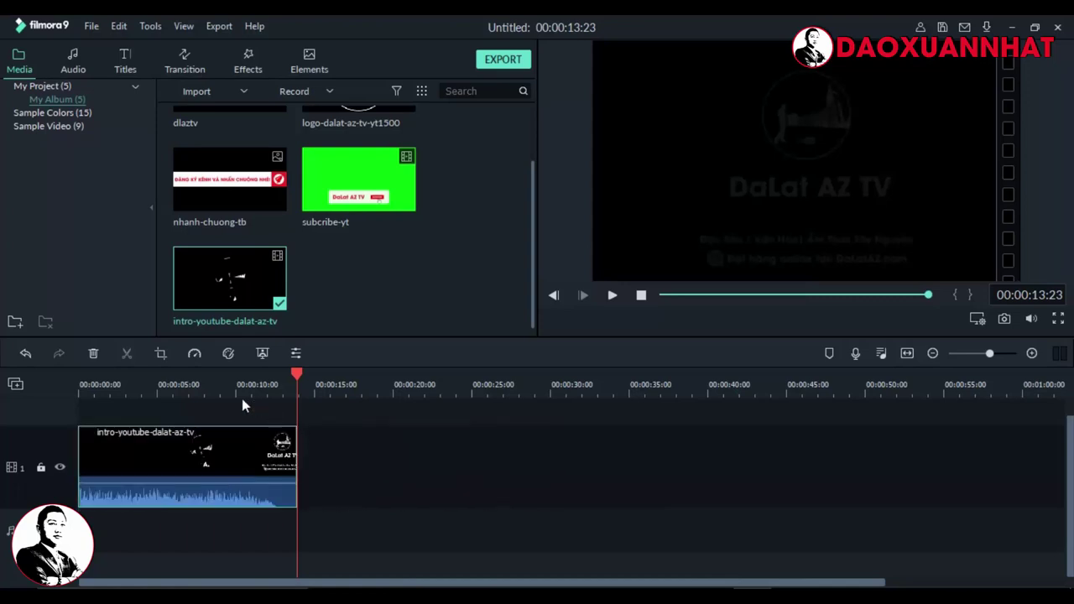
# Examine the intro clip at 00:00:03:10 and along its length at coarser and finer timeline scales
pyautogui.click(134, 399)
pyautogui.hscroll(3, 1066, 448)
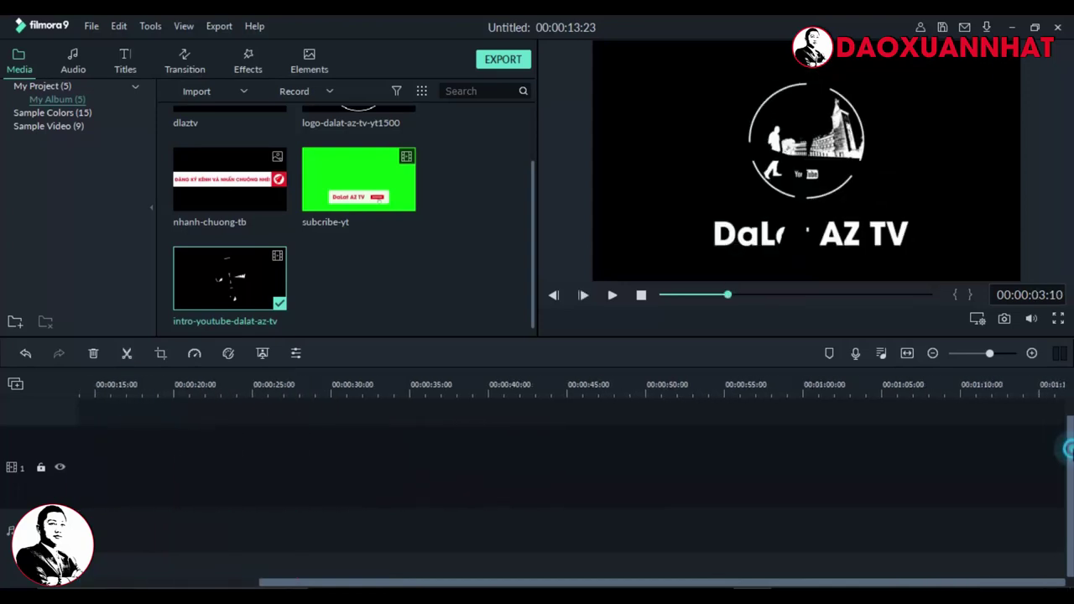
pyautogui.click(978, 353)
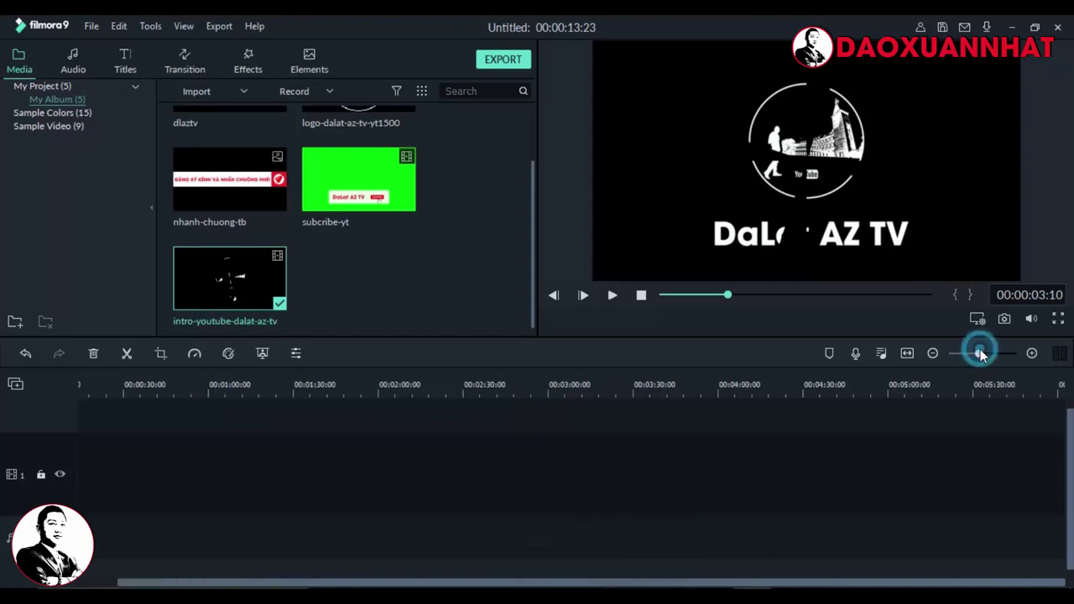
pyautogui.moveTo(743, 582); pyautogui.dragTo(511, 582)
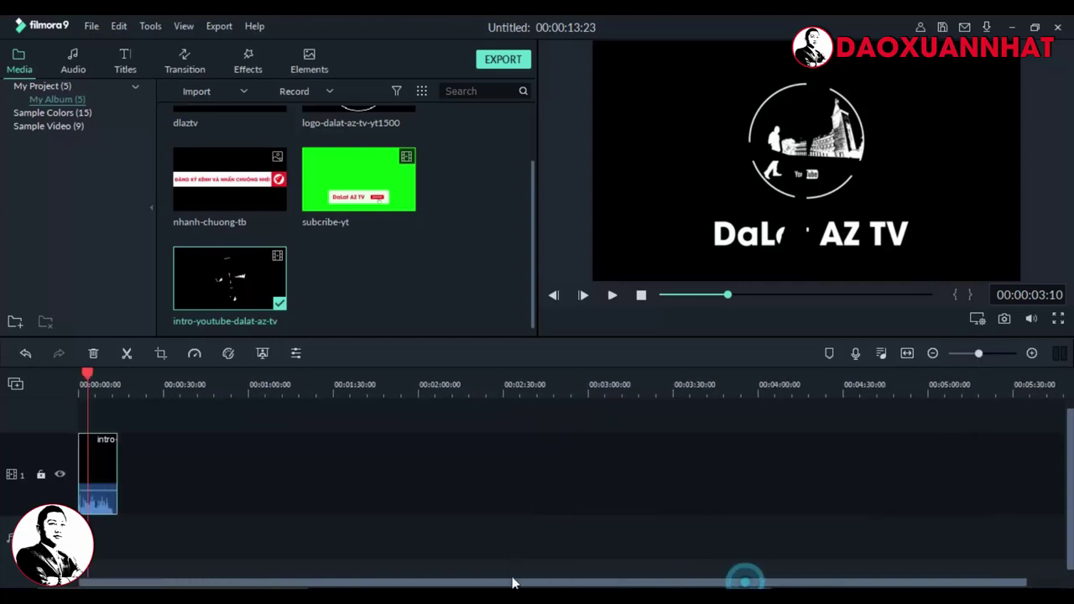
pyautogui.click(985, 353)
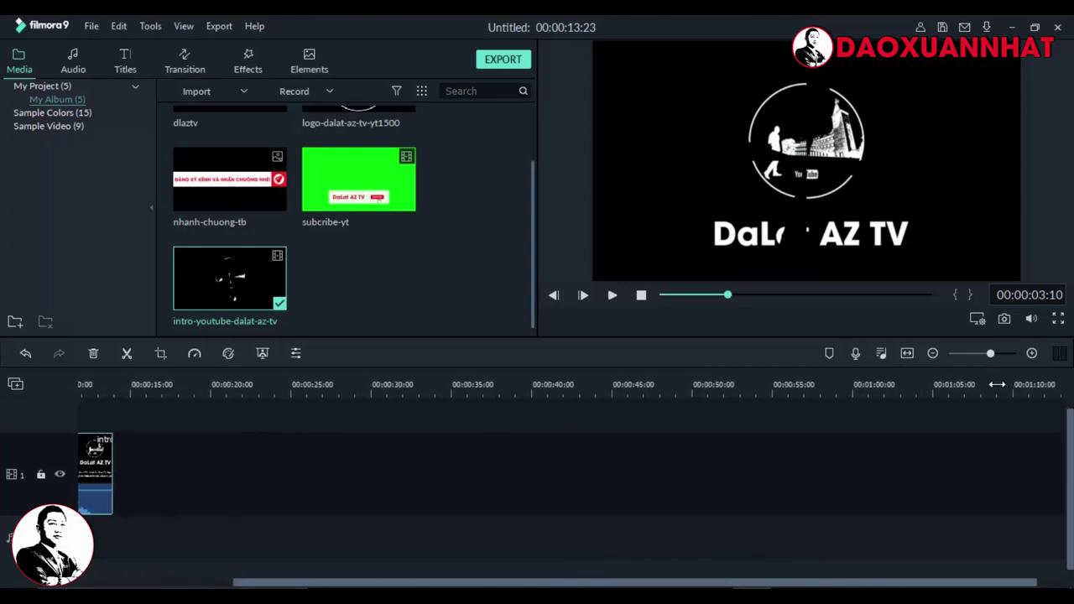
pyautogui.click(989, 353)
pyautogui.moveTo(996, 354); pyautogui.dragTo(1002, 353)
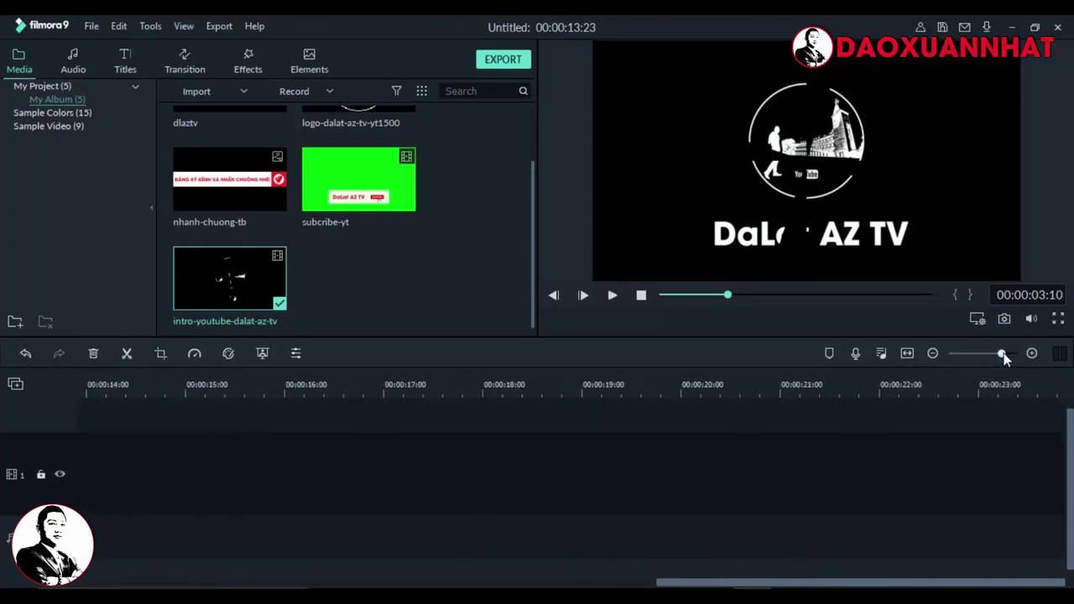
pyautogui.moveTo(780, 583); pyautogui.dragTo(168, 583)
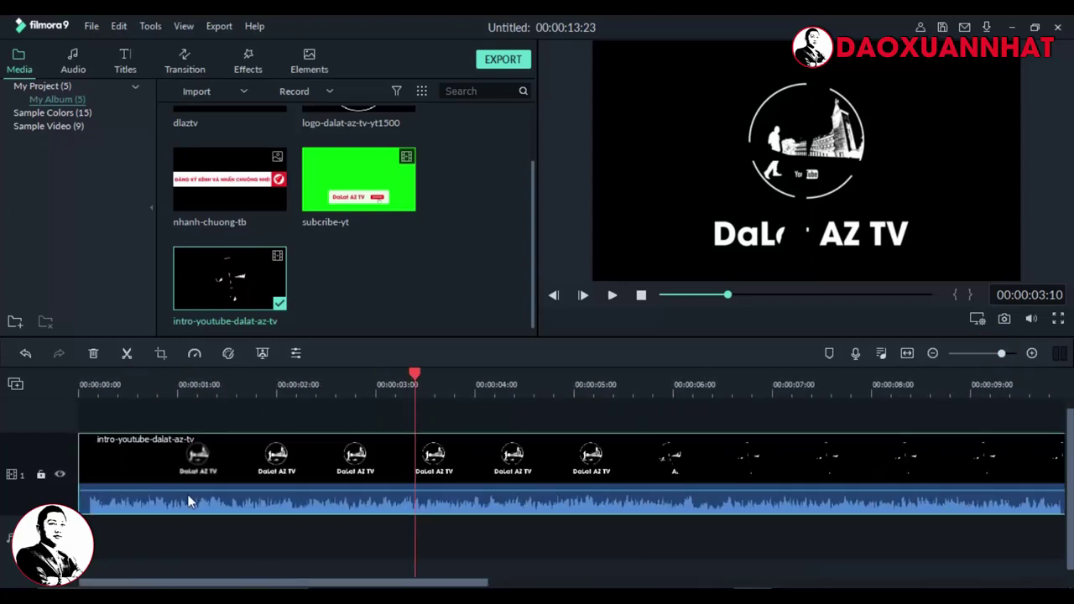
pyautogui.scroll(1, 1053, 420)
pyautogui.hscroll(3, 1053, 419)
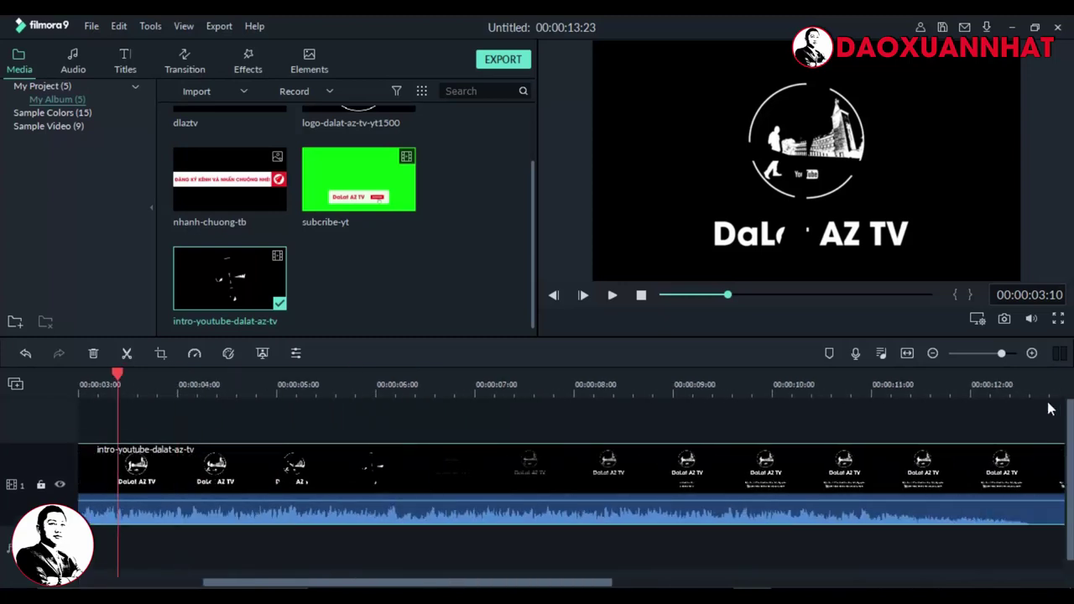
pyautogui.moveTo(559, 582); pyautogui.dragTo(243, 586)
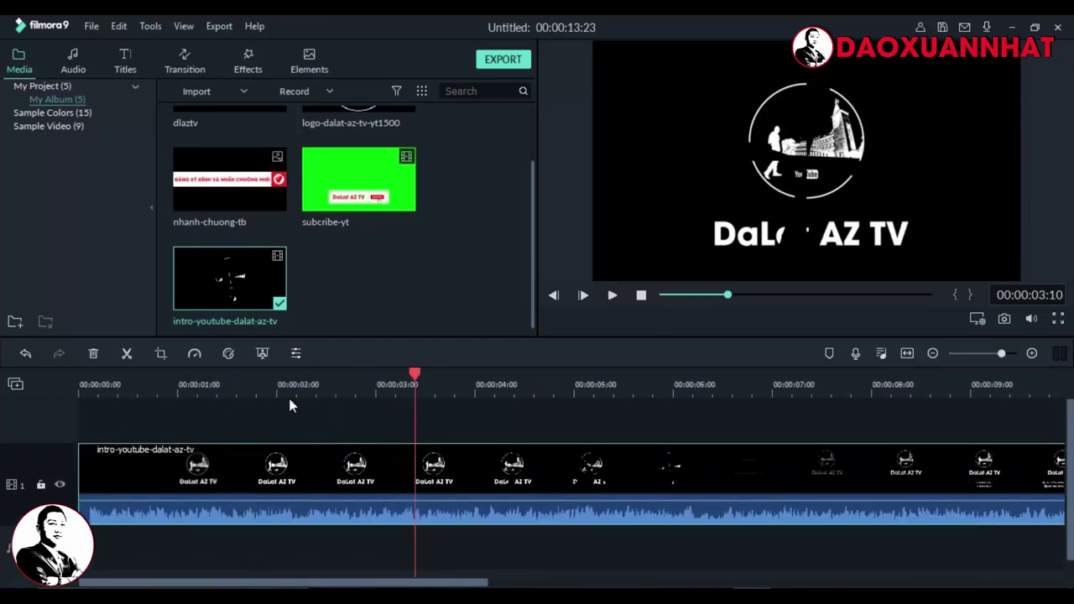
# Place the subcribe-yt clip on track 2 above the intro, starting at about 2 seconds, and preview it at 00:00:04:11
pyautogui.moveTo(385, 163); pyautogui.dragTo(295, 437)
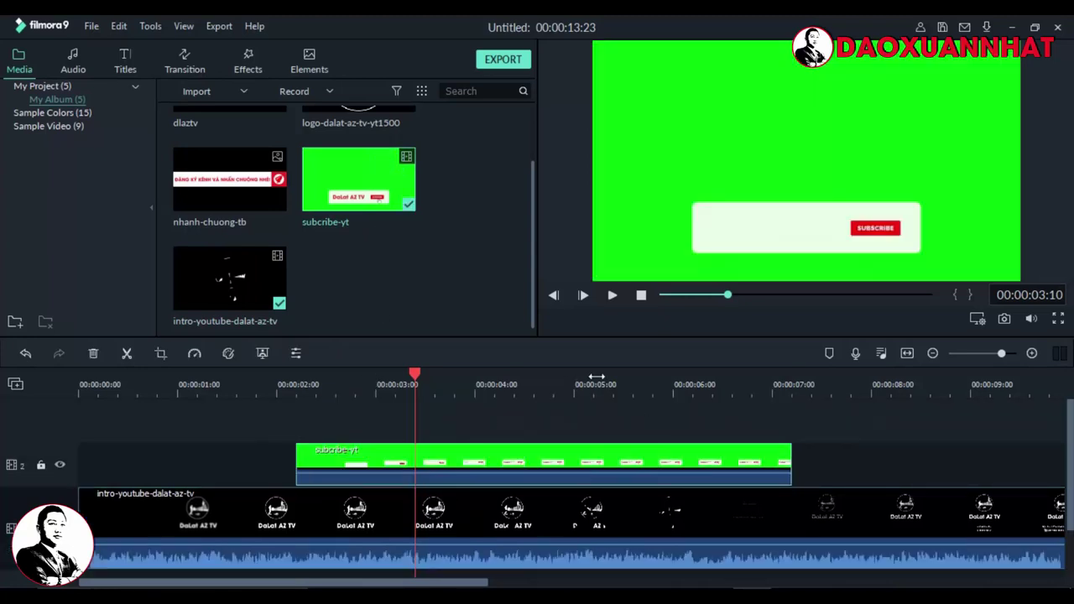
pyautogui.click(510, 384)
# Overlay the dlaztv logo on track 3 above subcribe-yt and shrink it into the upper-right corner of the video frame
pyautogui.moveTo(534, 220); pyautogui.dragTo(532, 128)
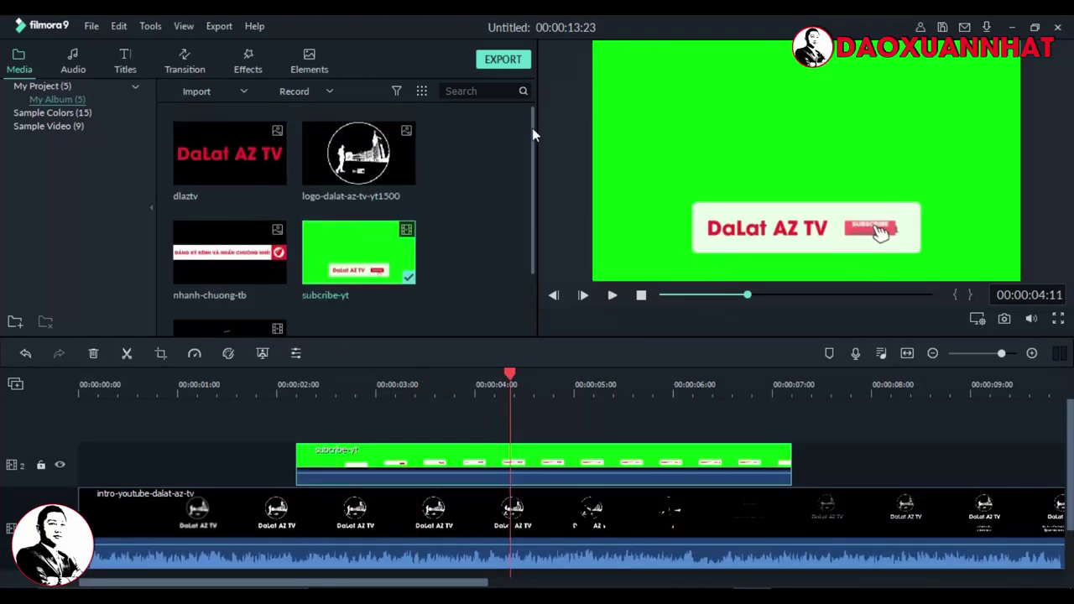
pyautogui.moveTo(189, 148); pyautogui.dragTo(638, 471)
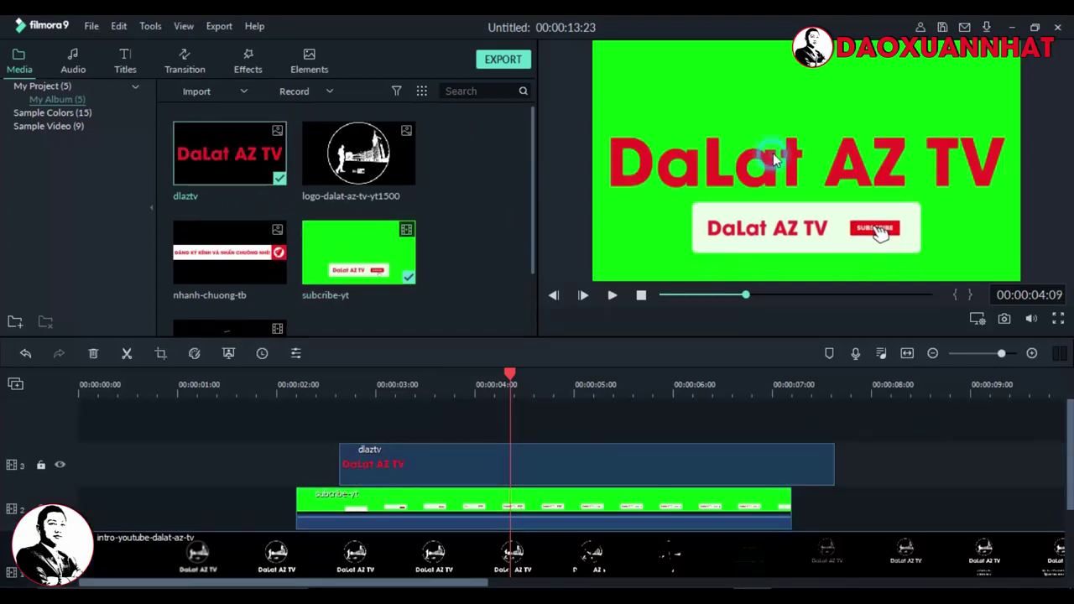
pyautogui.click(596, 461)
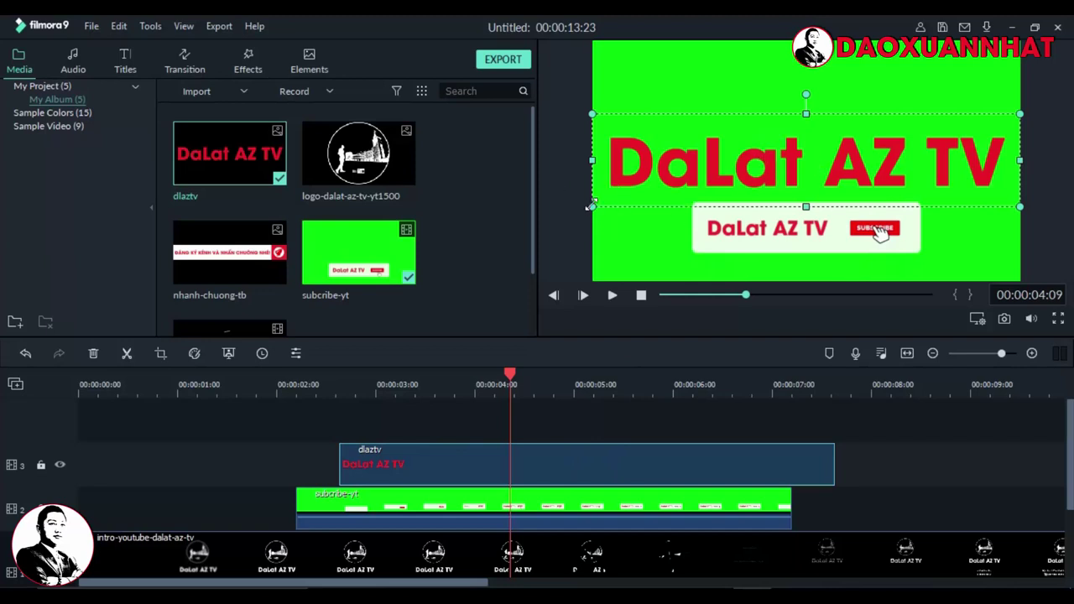
pyautogui.moveTo(590, 205); pyautogui.dragTo(956, 71)
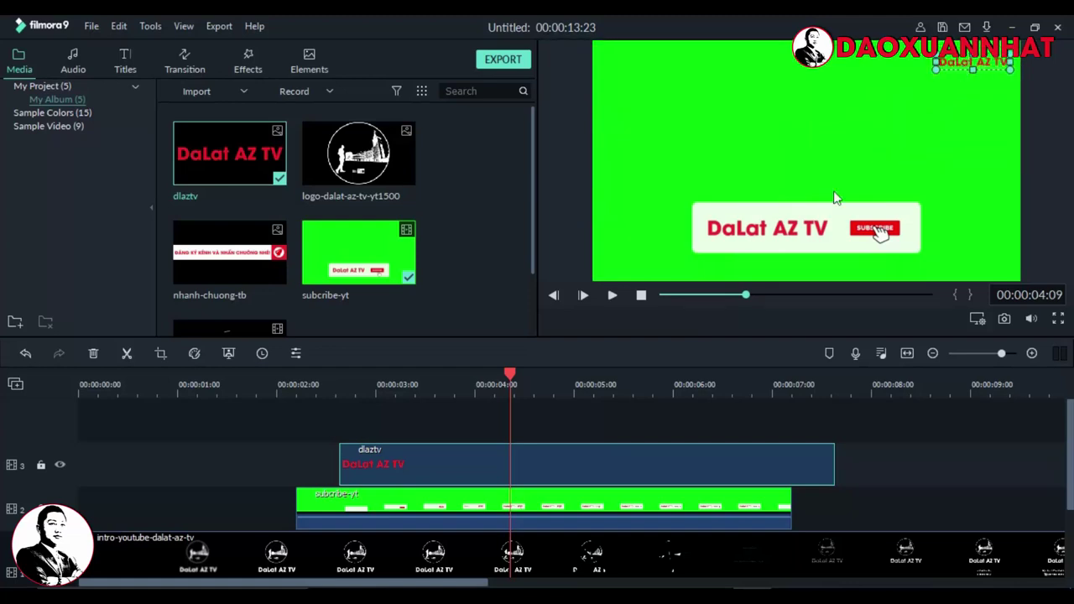
# Enable Chroma Key on the subcribe-yt clip and sample its green background as the key colour
pyautogui.click(400, 512)
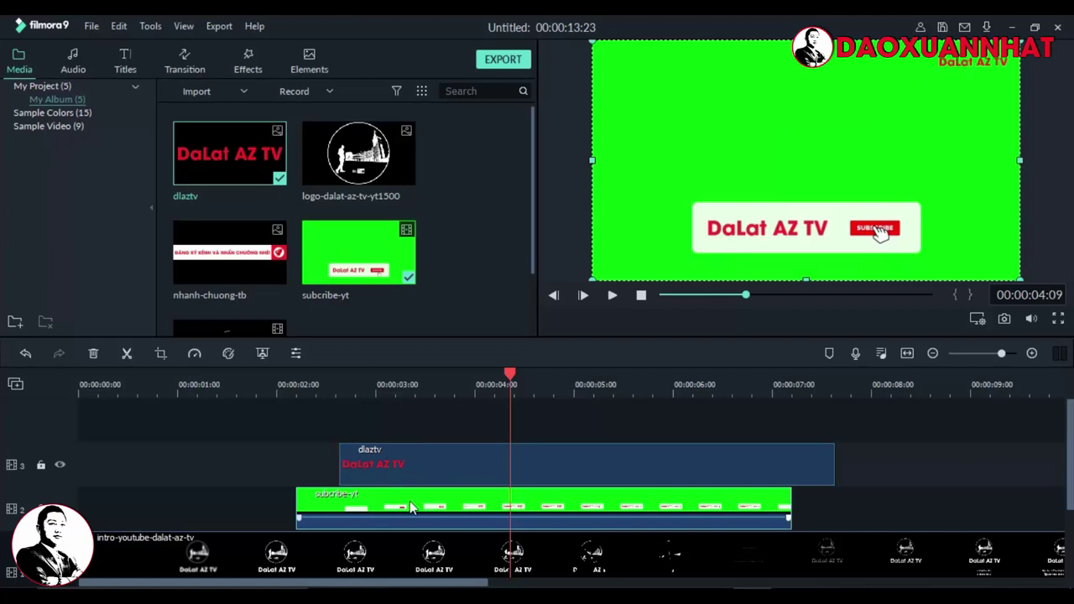
pyautogui.click(262, 354)
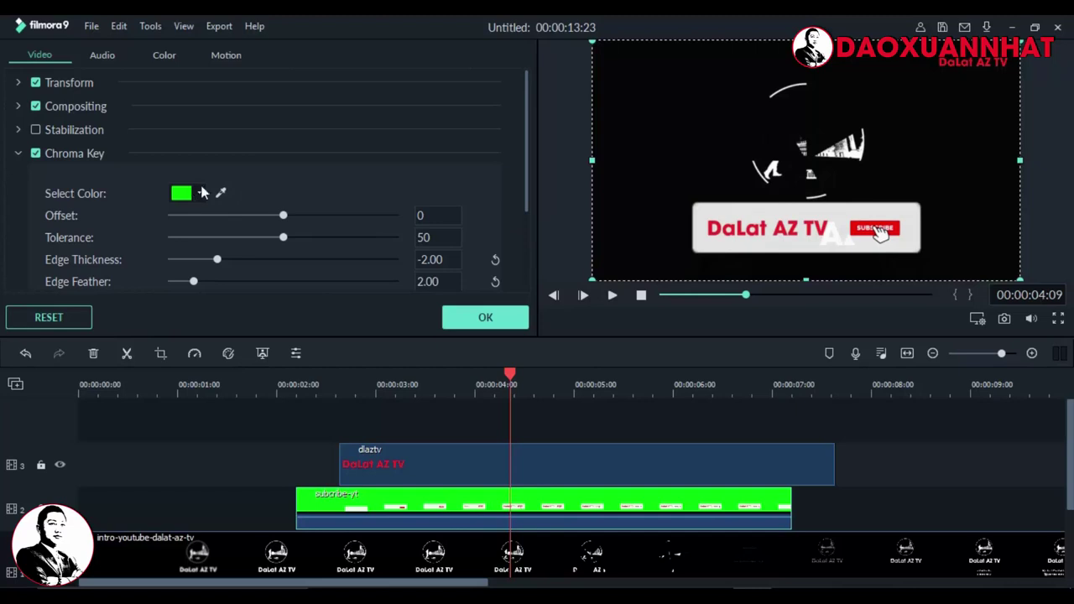
pyautogui.click(200, 194)
pyautogui.click(221, 193)
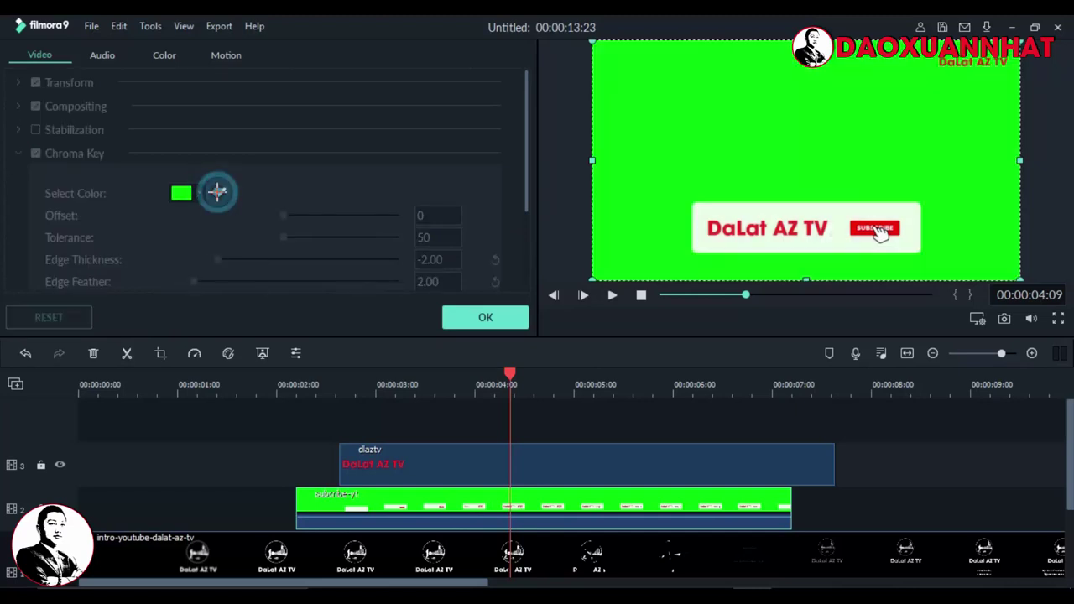
pyautogui.click(221, 192)
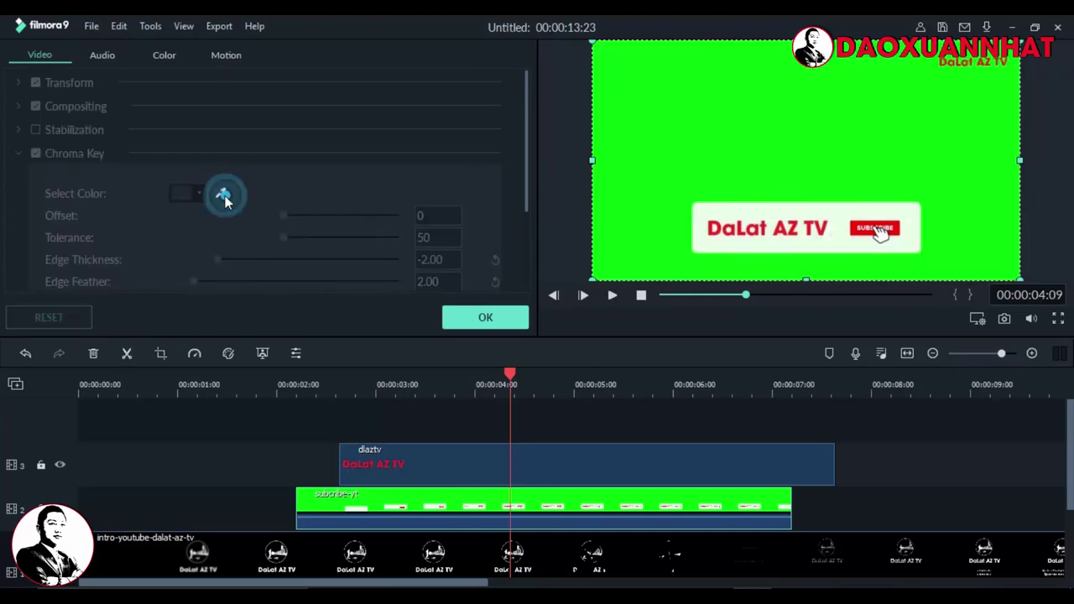
pyautogui.click(911, 128)
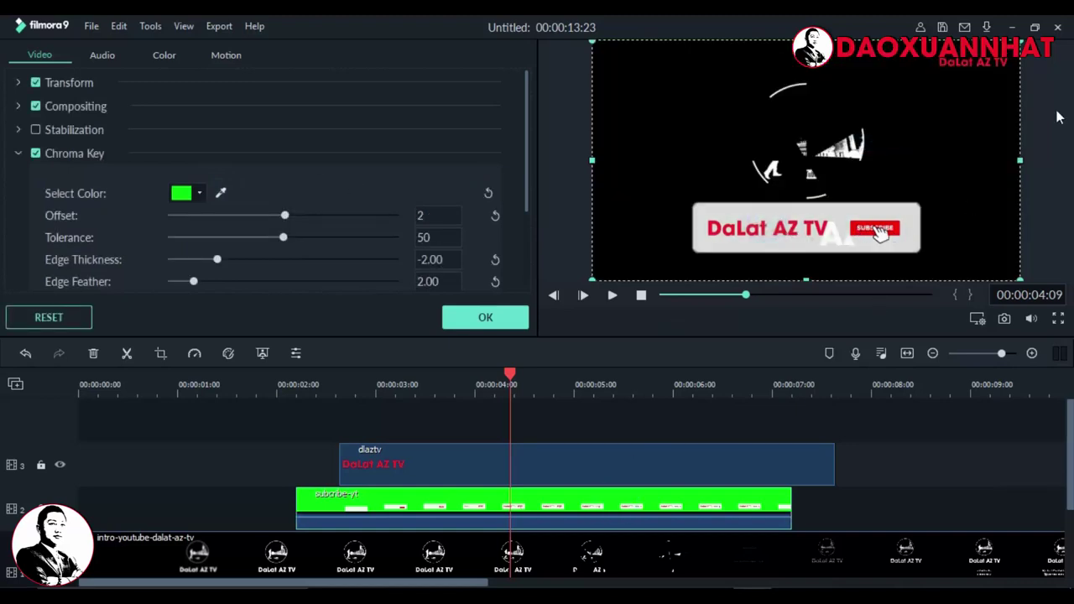
# Shrink the subcribe-yt overlay into the lower-left corner of the frame, preview it from about 2 seconds, and accept the clip settings
pyautogui.moveTo(1019, 40); pyautogui.dragTo(766, 275)
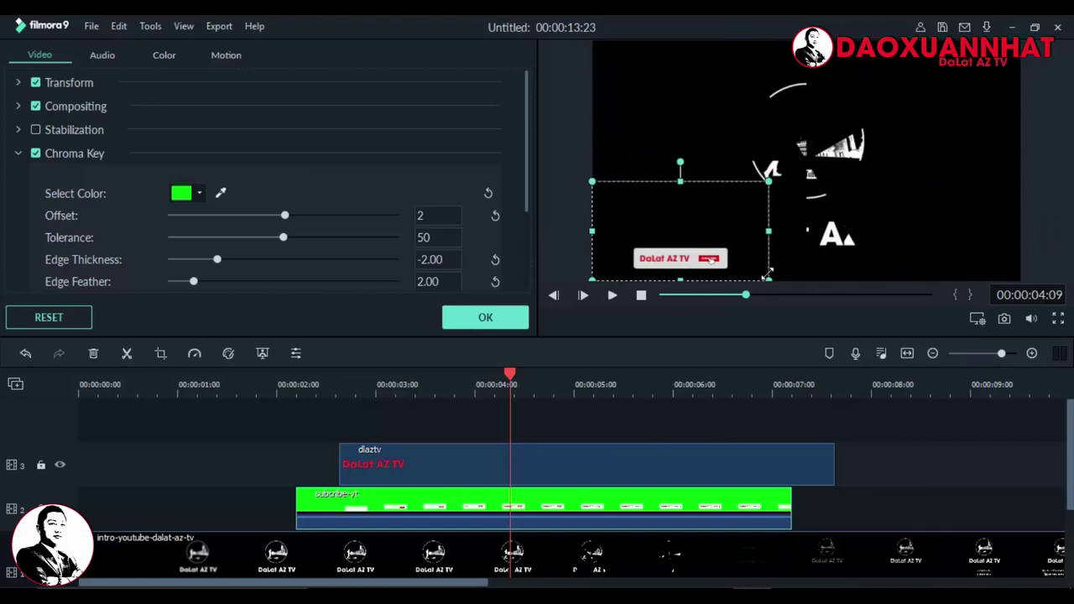
pyautogui.moveTo(747, 221); pyautogui.dragTo(731, 220)
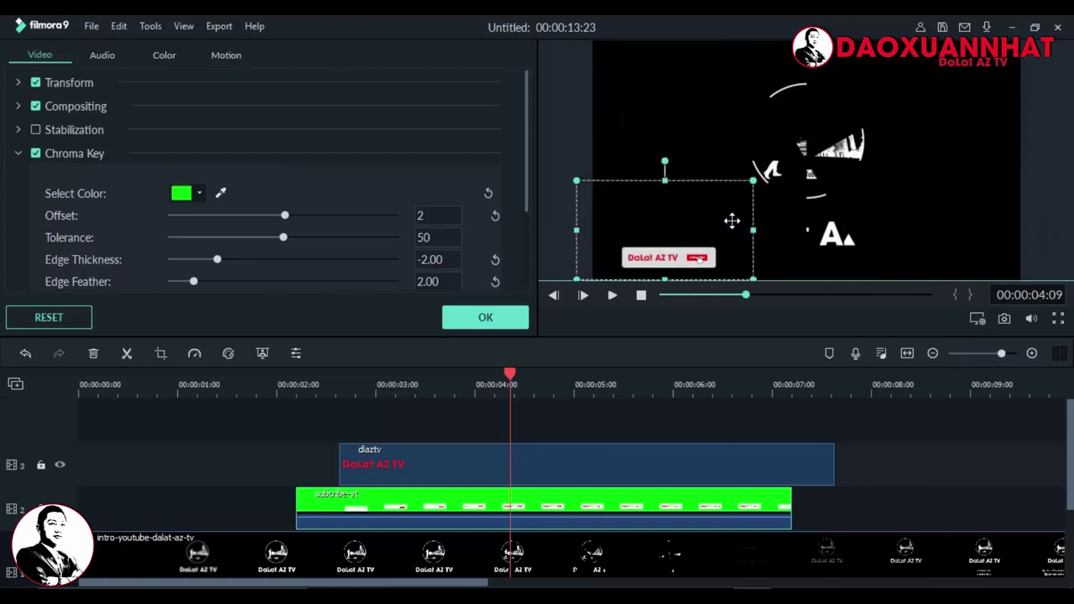
pyautogui.click(299, 387)
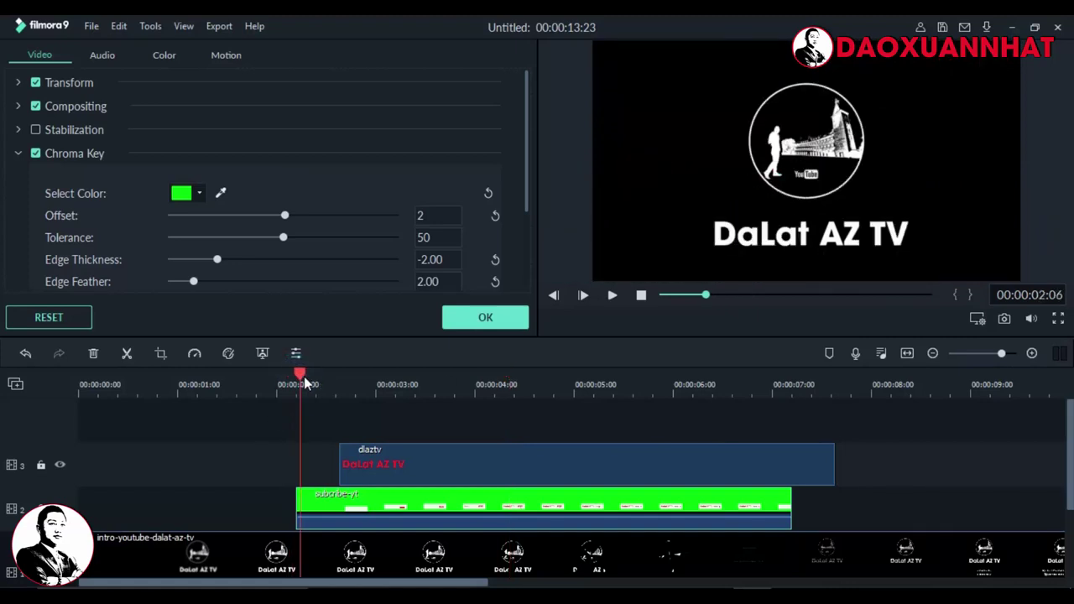
pyautogui.click(304, 383)
pyautogui.click(612, 295)
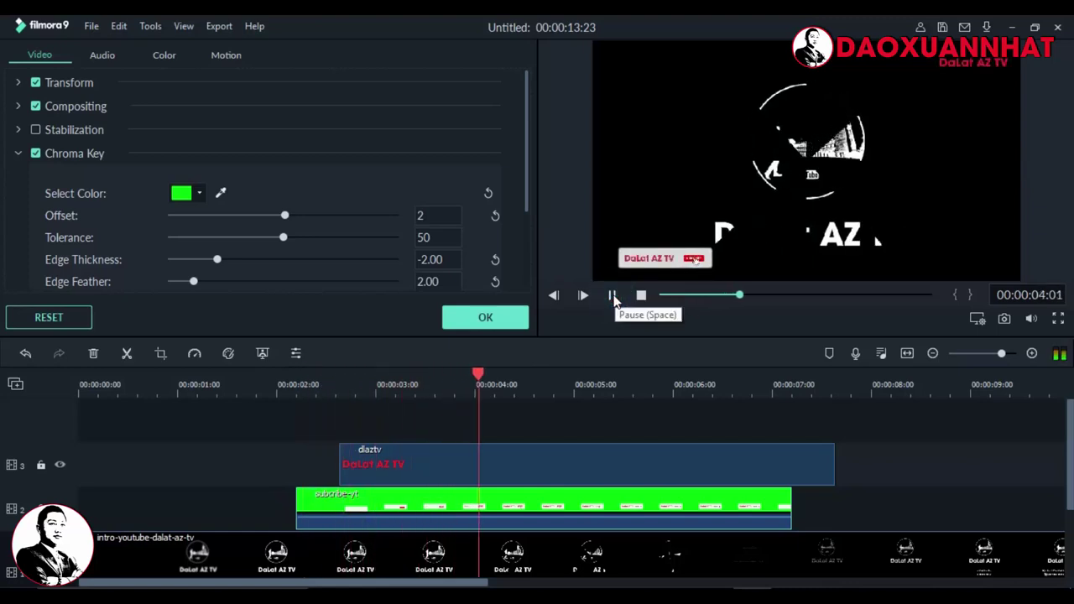
pyautogui.click(613, 298)
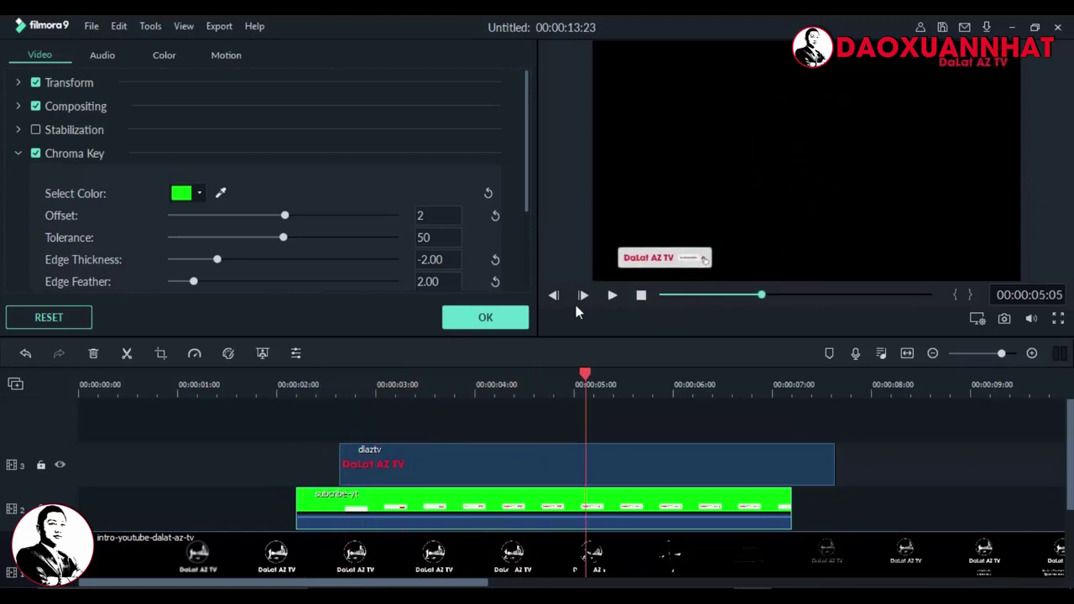
pyautogui.click(494, 327)
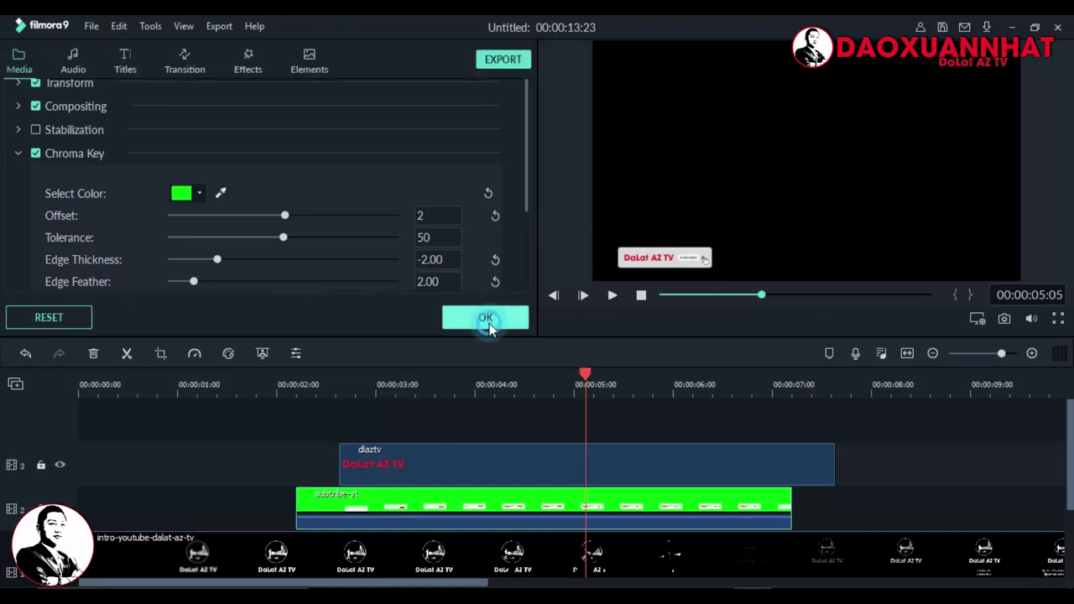
# Split the intro clip on track 1 at 00:00:08:02, undoing and redoing the cut once
pyautogui.click(881, 393)
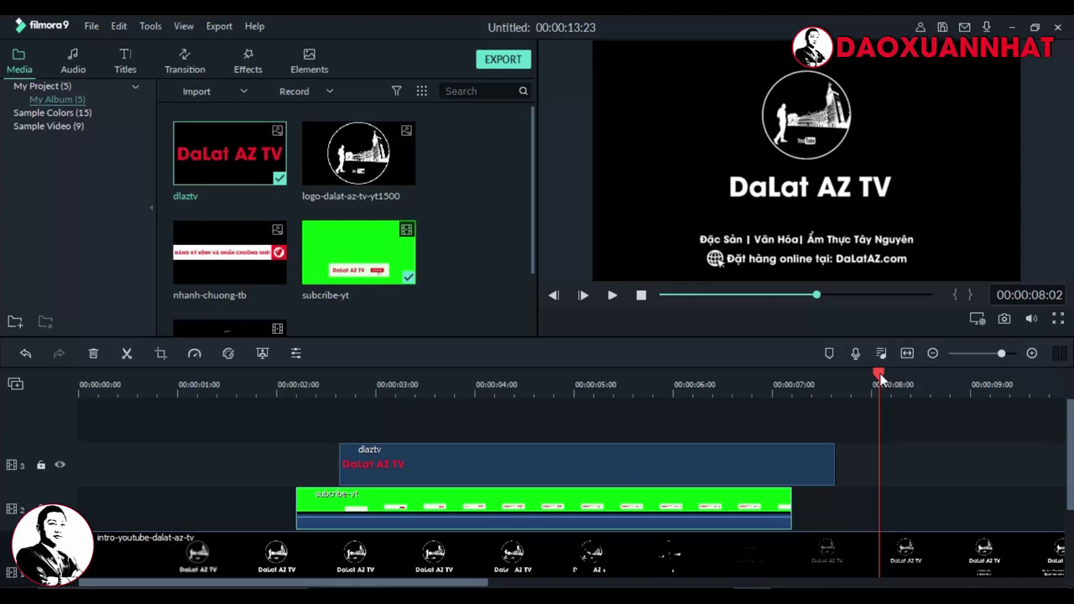
pyautogui.click(126, 354)
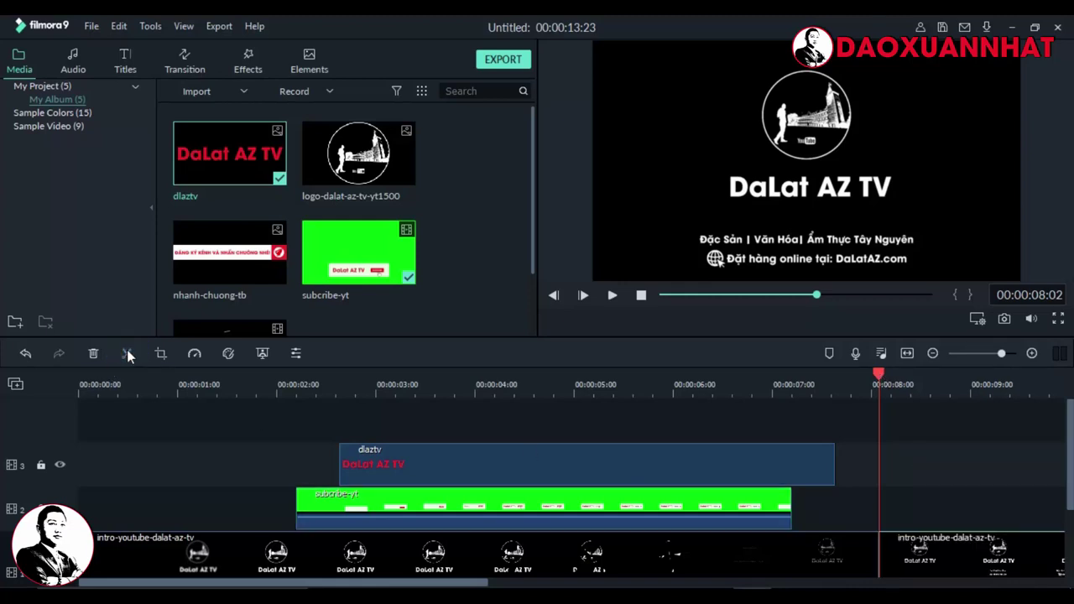
pyautogui.click(22, 354)
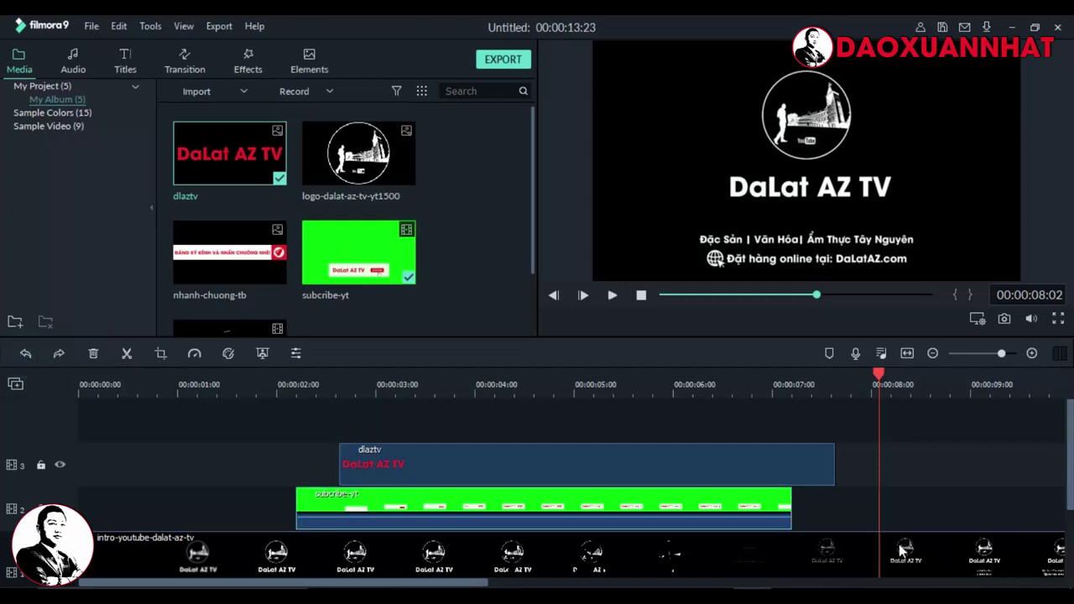
pyautogui.hotkey('ctrl', 'y')
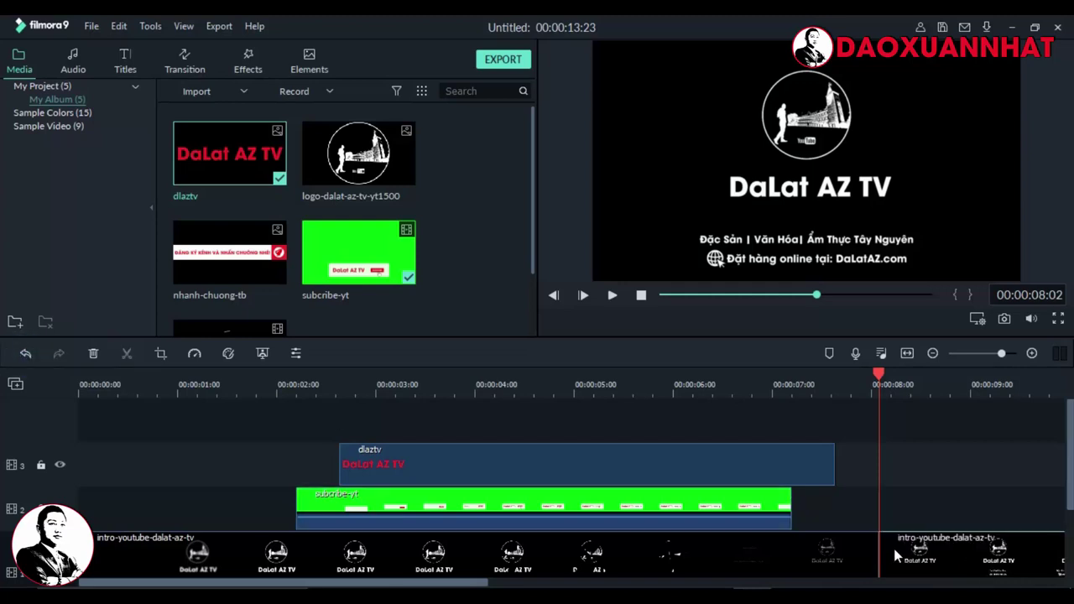
# Trim the intro slightly at the cut to end at 00:00:07:23 and delete the piece after it
pyautogui.moveTo(900, 555); pyautogui.dragTo(963, 546)
pyautogui.moveTo(1038, 564); pyautogui.dragTo(972, 557)
pyautogui.click(888, 550)
pyautogui.moveTo(889, 549); pyautogui.dragTo(918, 560)
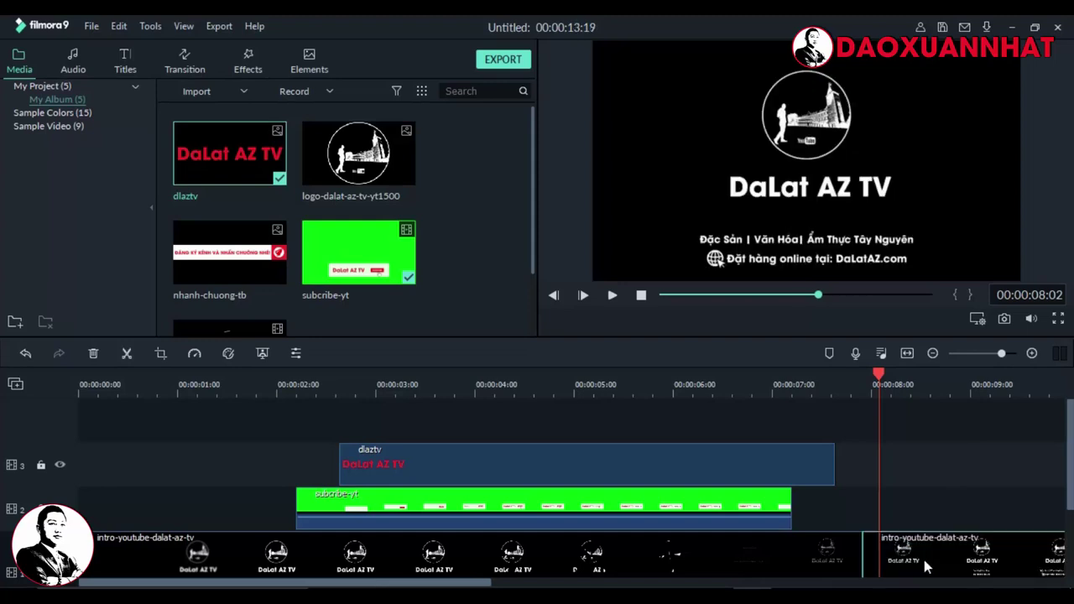
pyautogui.click(921, 560)
pyautogui.press('Delete')
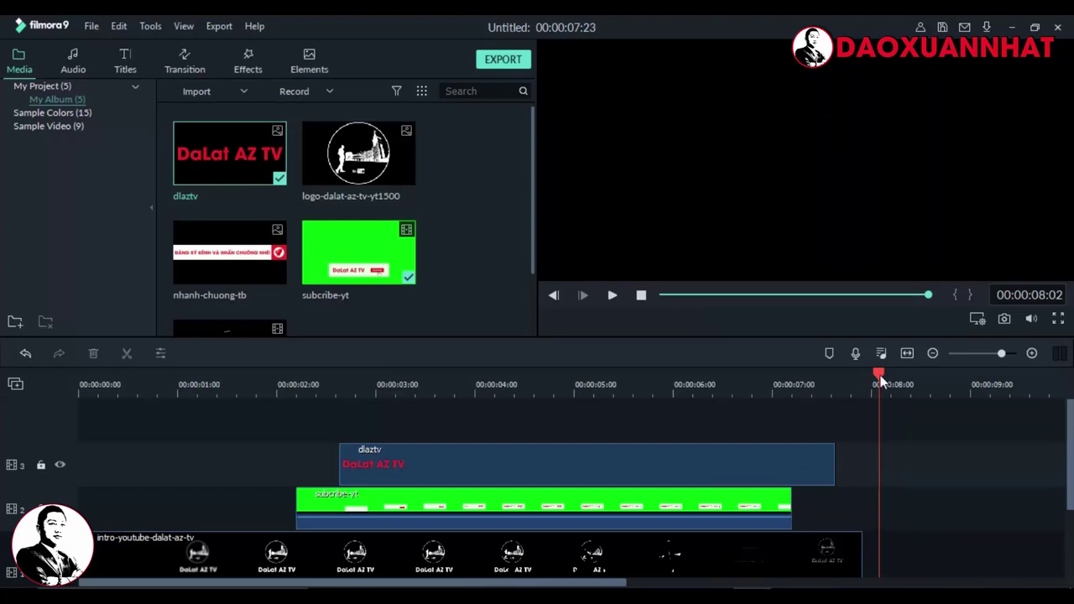
# Return the playhead to 00:00:04:03 and try to add Drift - Drift from the Young & Bright music to the timeline
pyautogui.moveTo(879, 379); pyautogui.dragTo(488, 411)
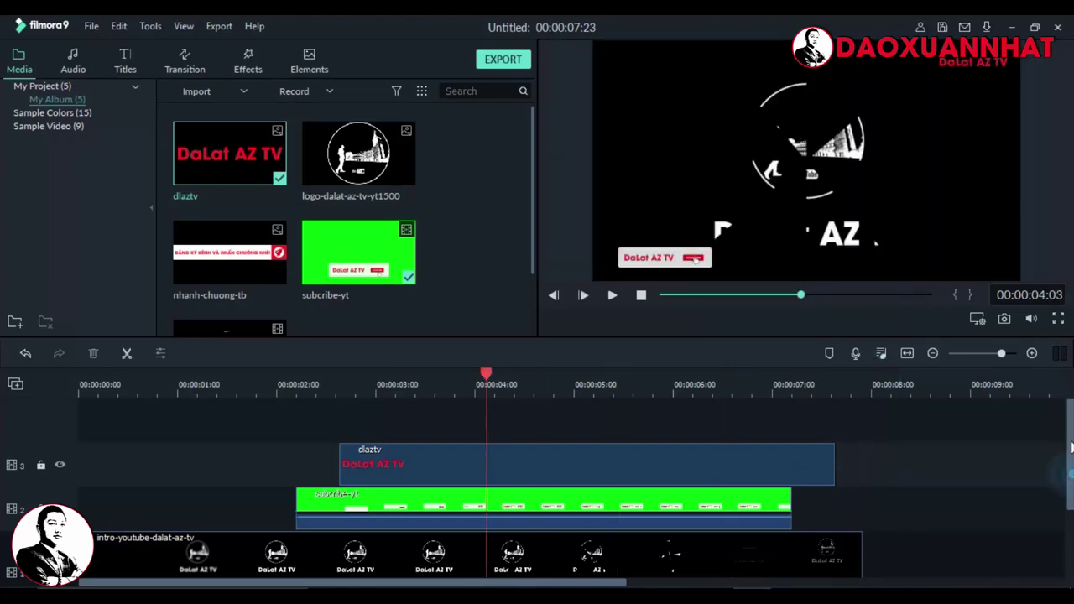
pyautogui.click(74, 65)
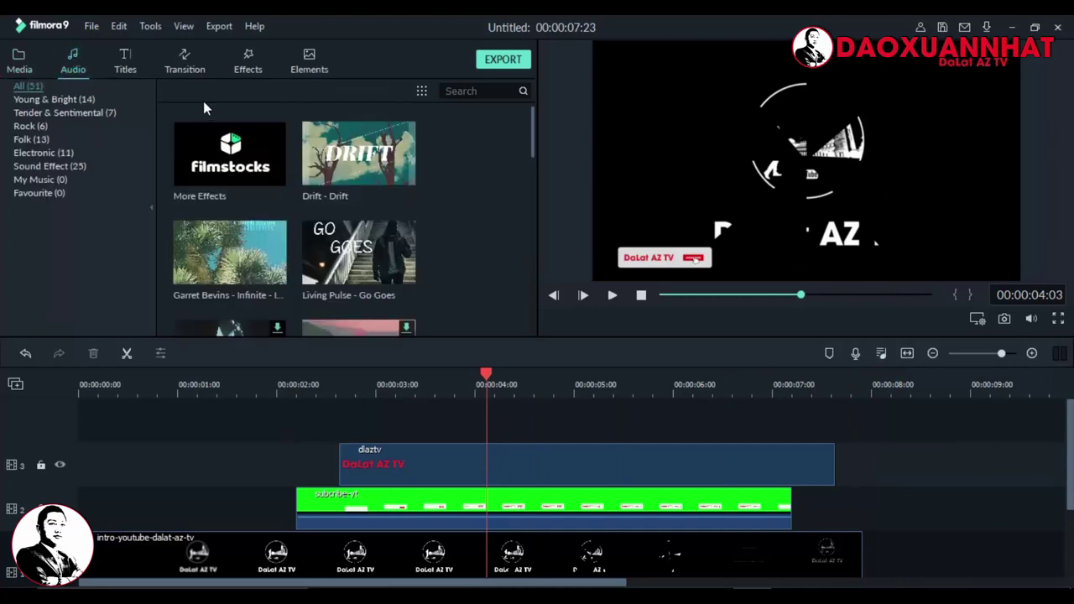
pyautogui.click(42, 100)
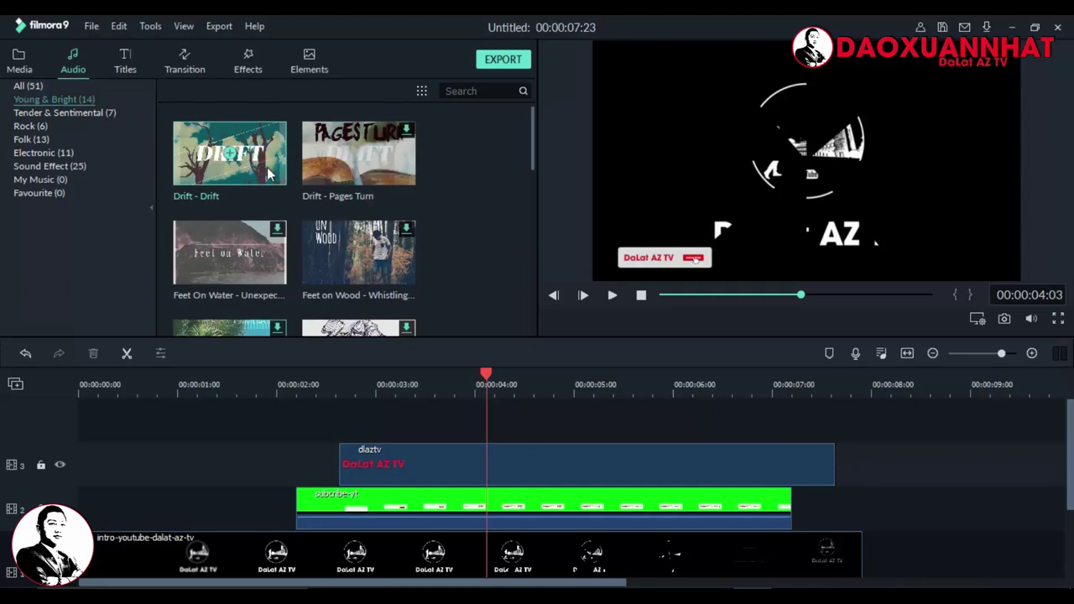
pyautogui.moveTo(251, 157); pyautogui.dragTo(952, 495)
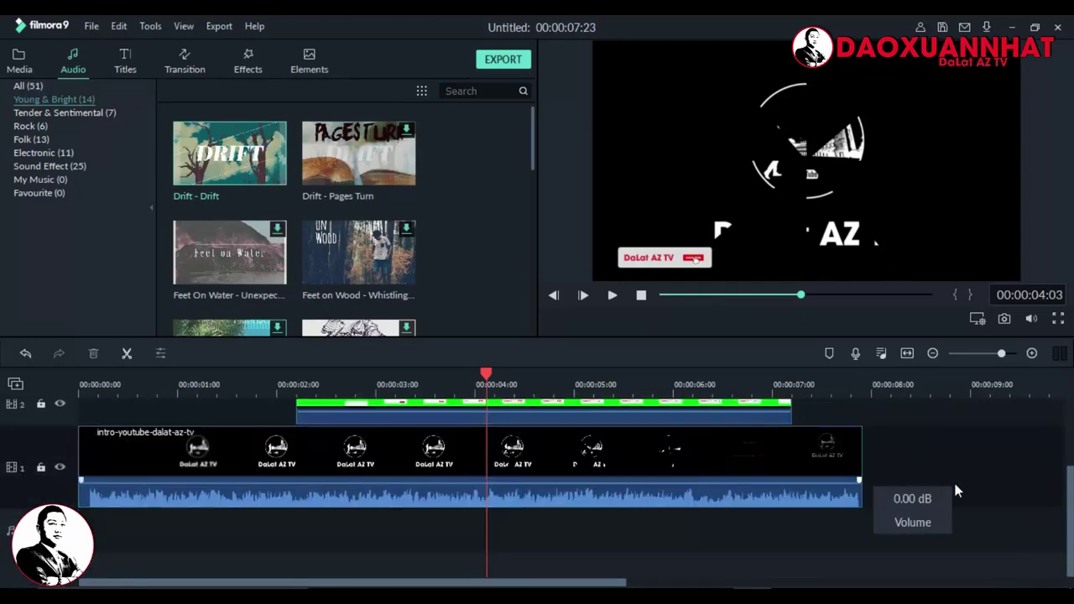
# Move the intro clip from track 1 up to track 2, in place of the subcribe-yt clip
pyautogui.scroll(2, 945, 468)
pyautogui.moveTo(477, 520); pyautogui.dragTo(453, 486)
pyautogui.scroll(-1, 457, 489)
pyautogui.moveTo(362, 582); pyautogui.dragTo(109, 512)
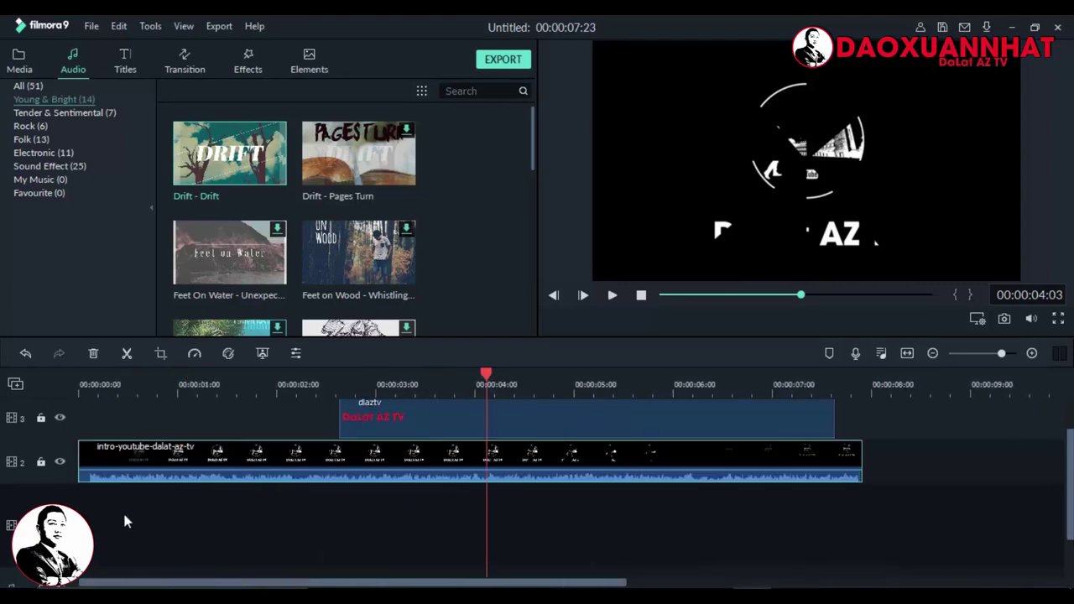
# Place Living Pulse - Go Goes from the Rock music on the audio track at the timeline start and delete it again
pyautogui.click(26, 126)
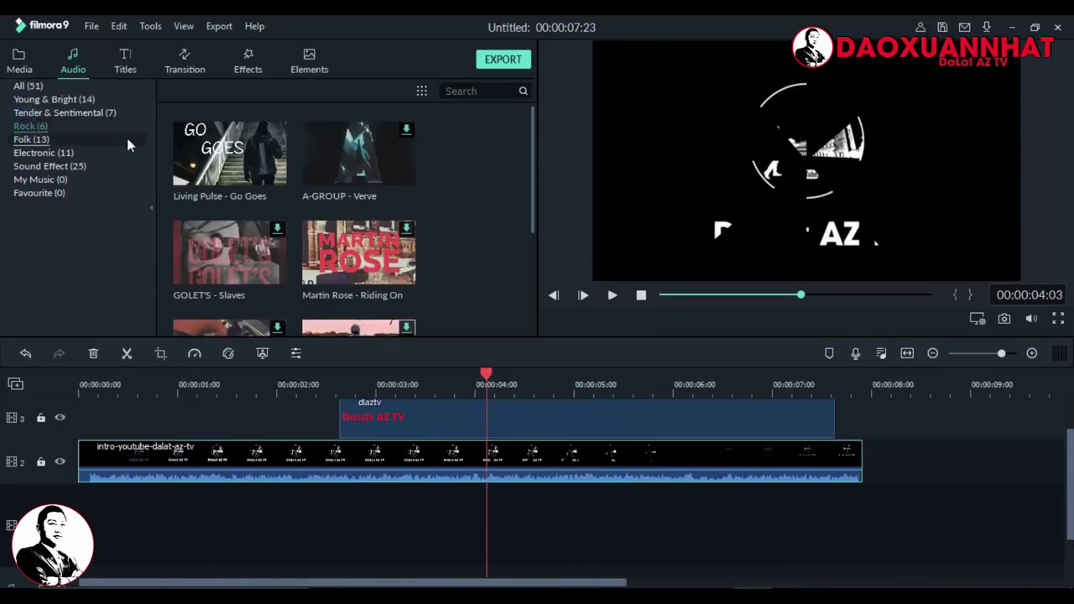
pyautogui.moveTo(245, 148); pyautogui.dragTo(125, 515)
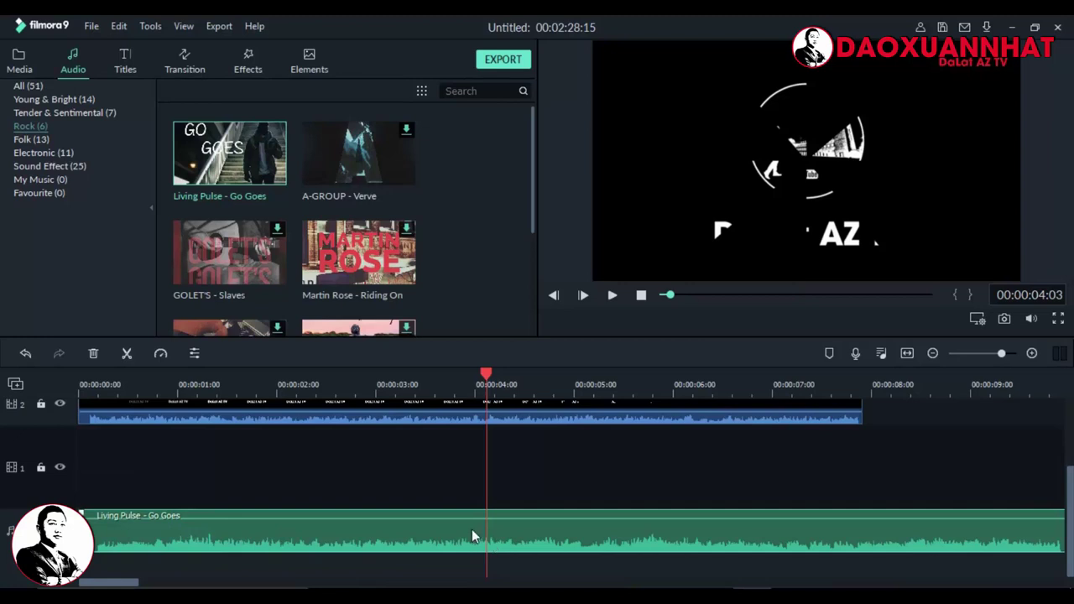
pyautogui.press('Delete')
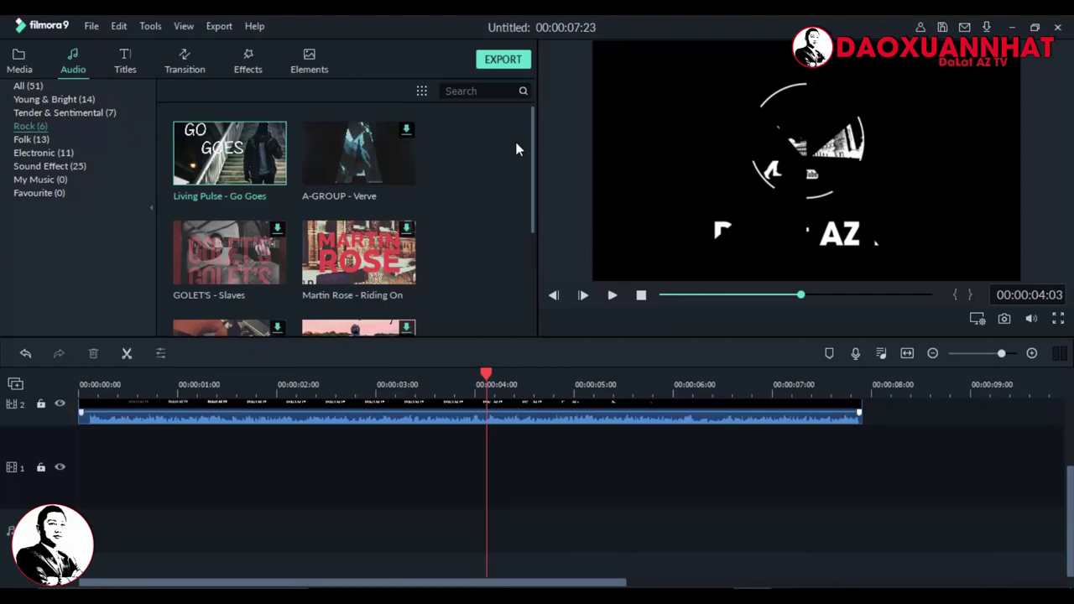
pyautogui.moveTo(532, 148); pyautogui.dragTo(518, 100)
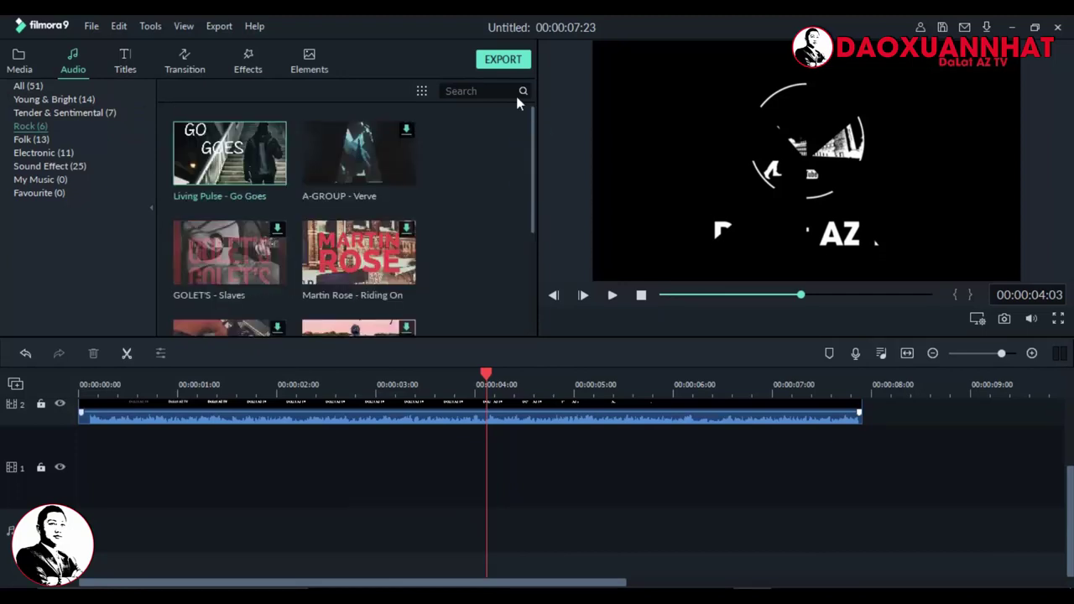
# Start a media import into My Album and browse drive D: to the TÀI NGUYÊN folder
pyautogui.click(13, 62)
pyautogui.rightClick(478, 216)
pyautogui.click(508, 223)
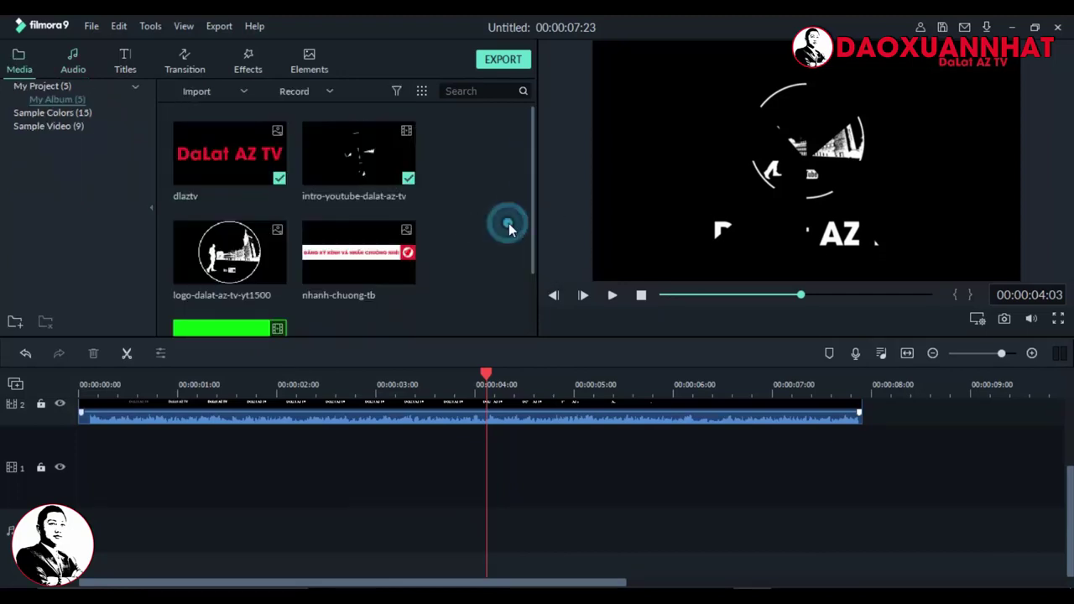
pyautogui.click(262, 52)
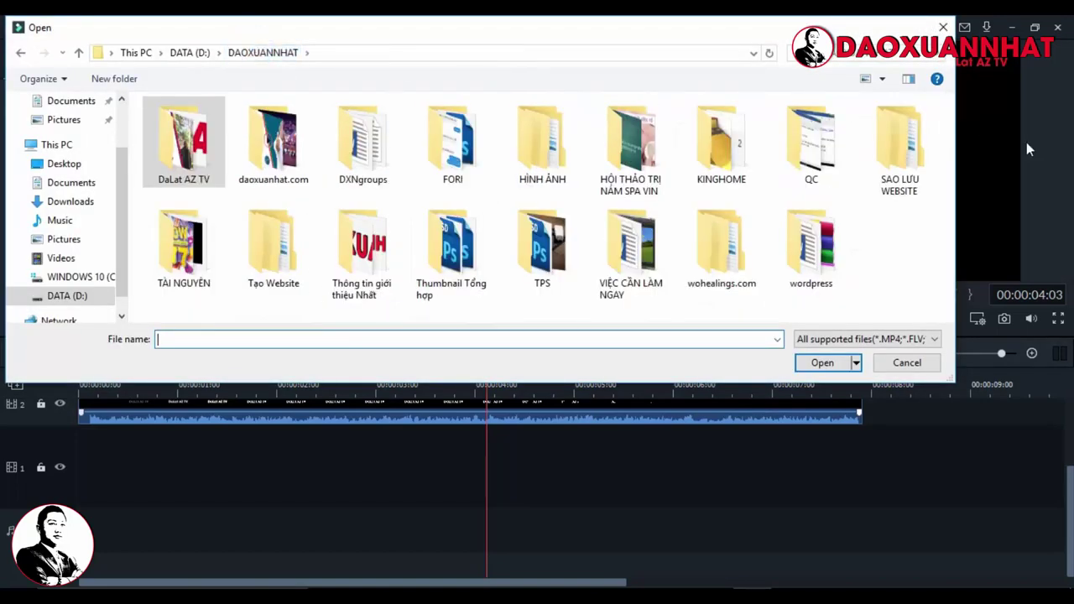
pyautogui.click(189, 52)
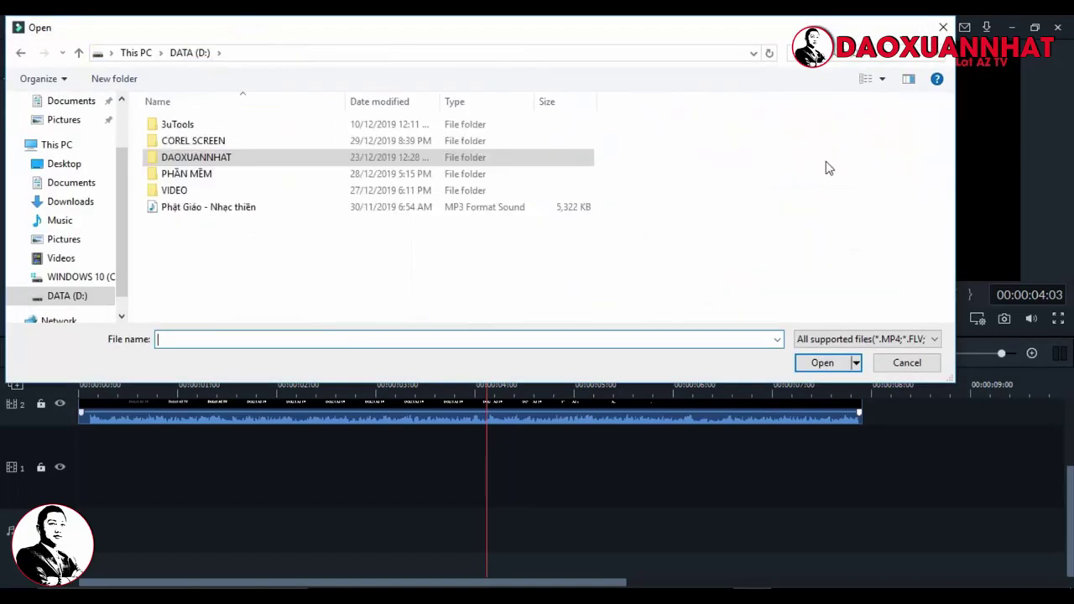
pyautogui.doubleClick(231, 159)
pyautogui.click(199, 273)
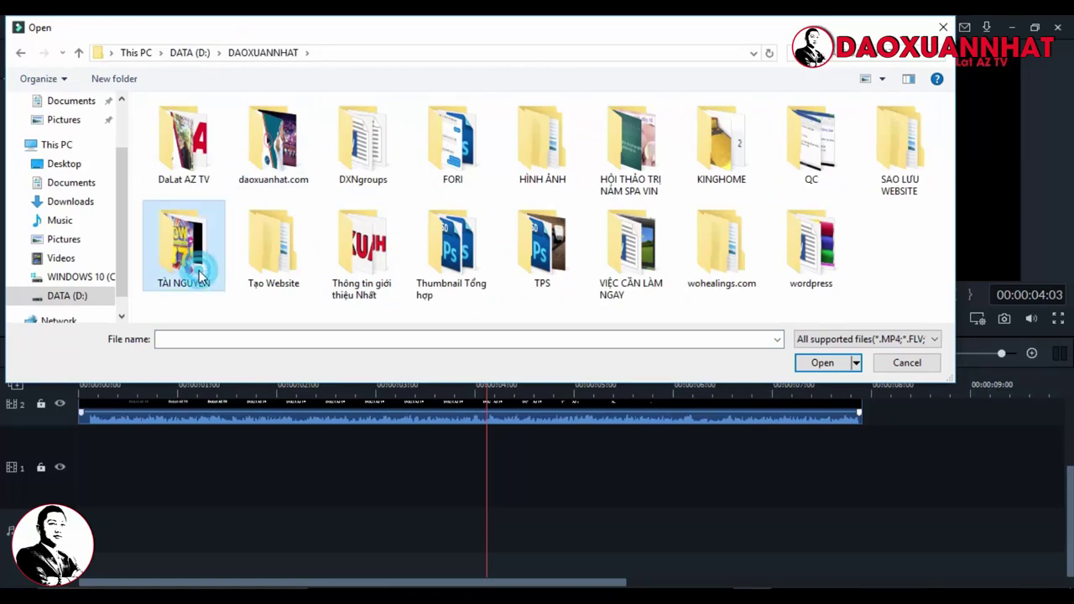
pyautogui.doubleClick(198, 273)
# Import the 1 Safety_Net music file from the Nhạc nền nhẹ subfolder of Nhạc nền video
pyautogui.click(519, 164)
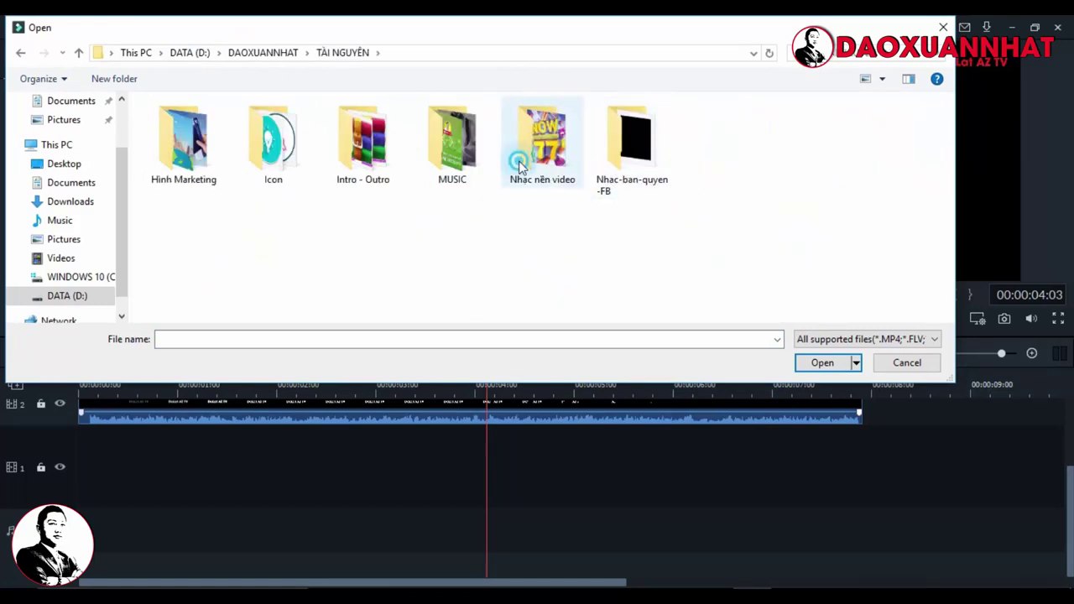
pyautogui.doubleClick(519, 163)
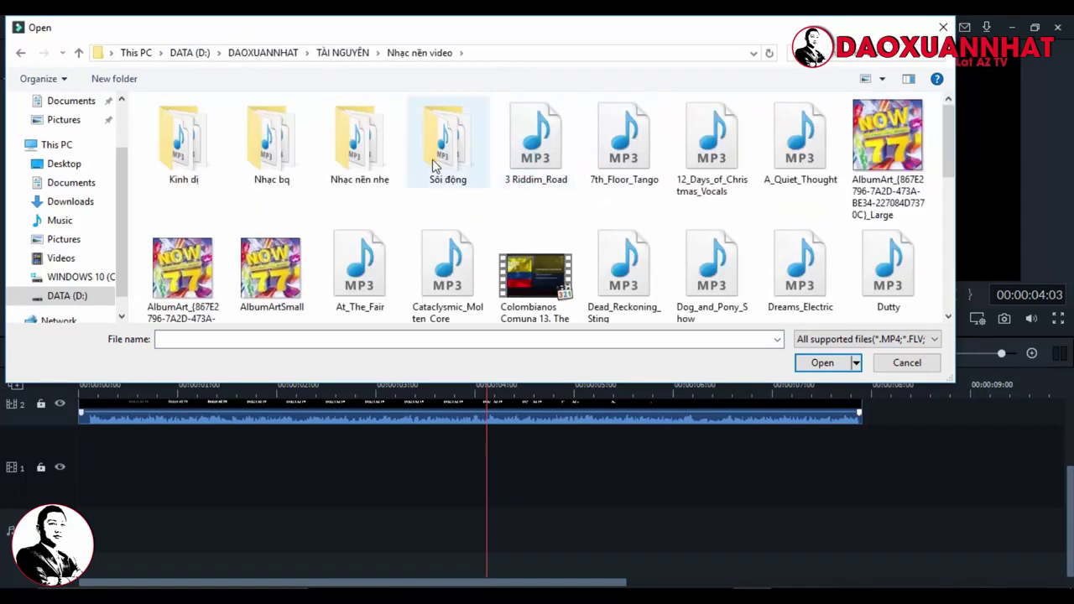
pyautogui.doubleClick(356, 147)
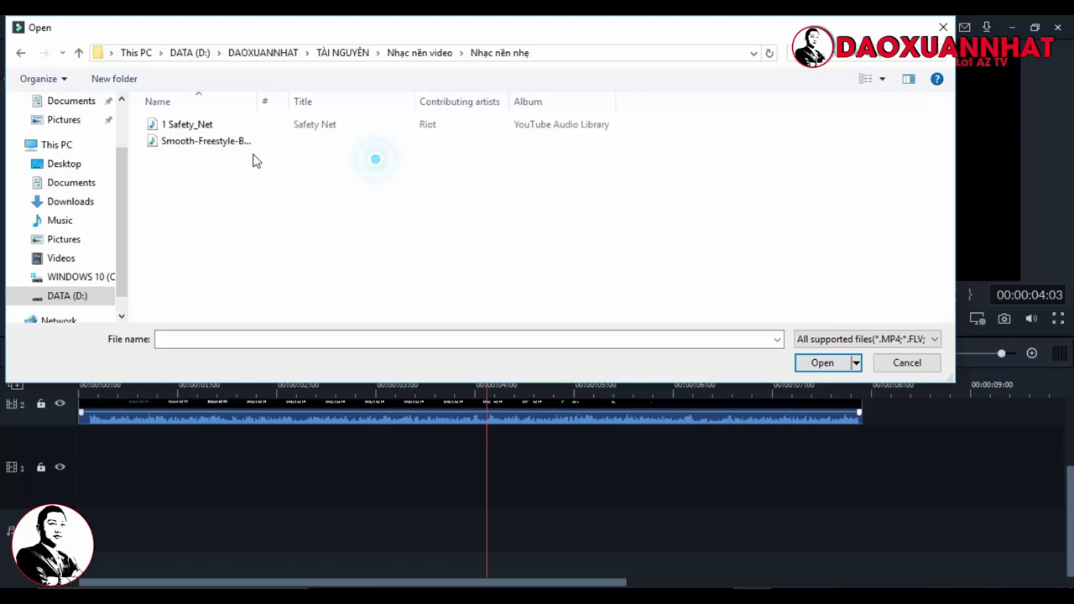
pyautogui.doubleClick(220, 126)
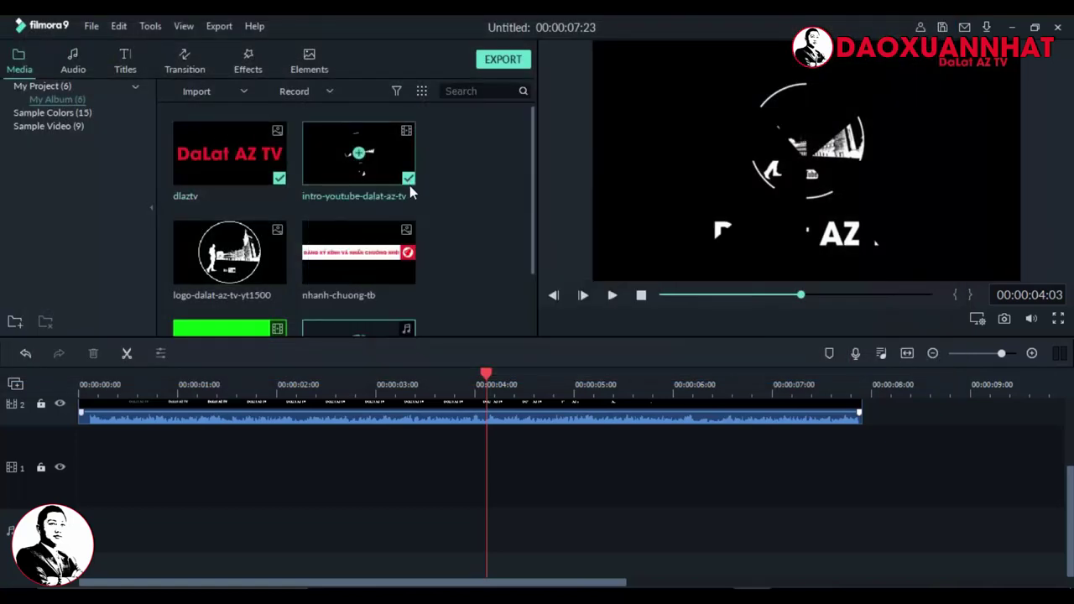
pyautogui.moveTo(1069, 546); pyautogui.dragTo(1069, 470)
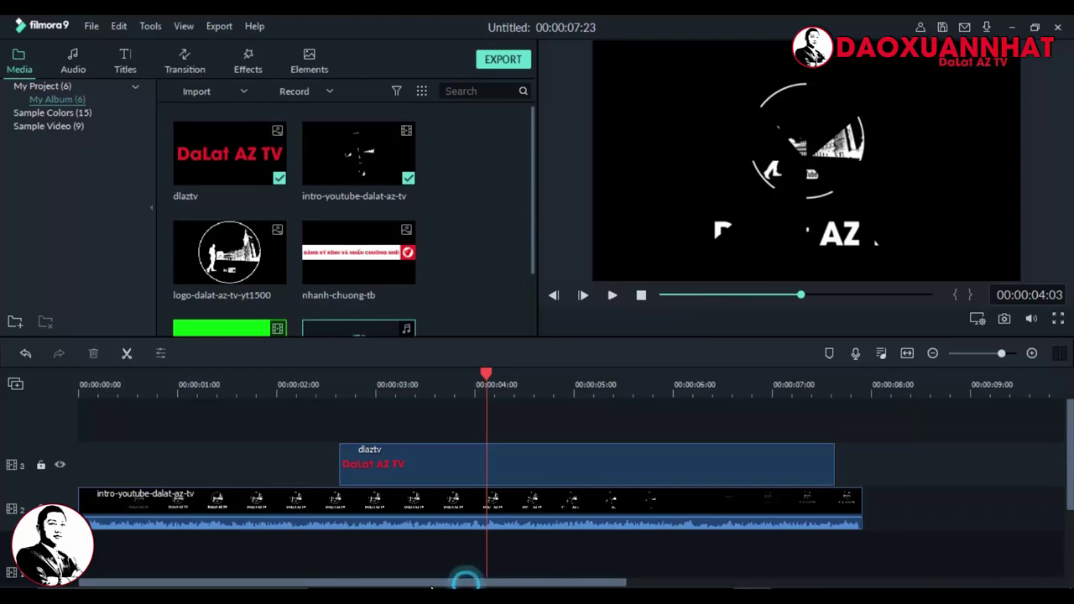
# Lower the intro clip's own audio on track 2 to silence and move the playhead to 00:00:02:00
pyautogui.moveTo(369, 514); pyautogui.dragTo(384, 532)
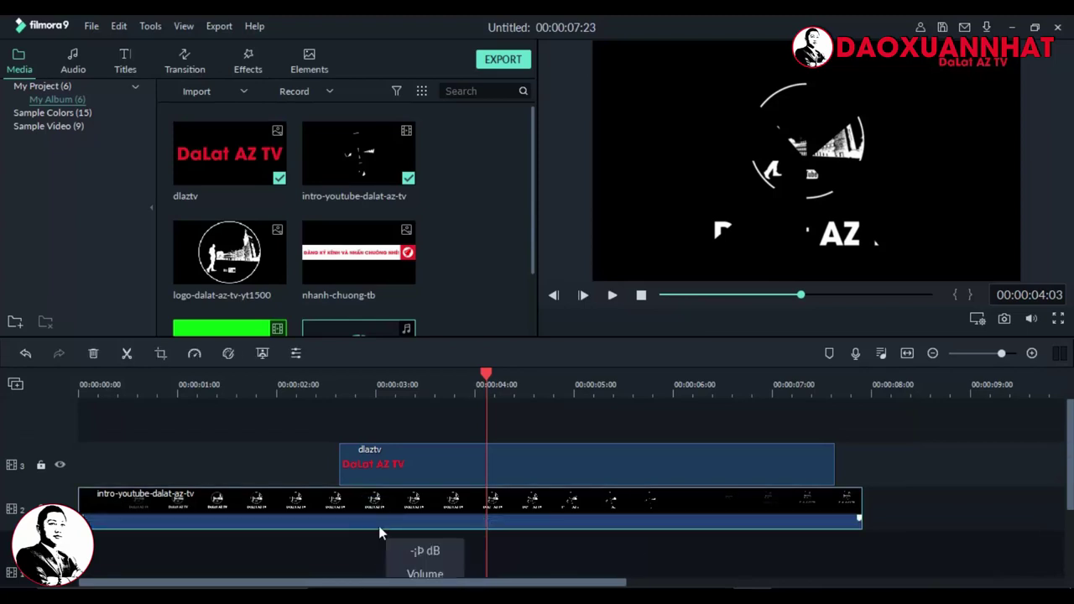
pyautogui.click(392, 518)
pyautogui.click(277, 386)
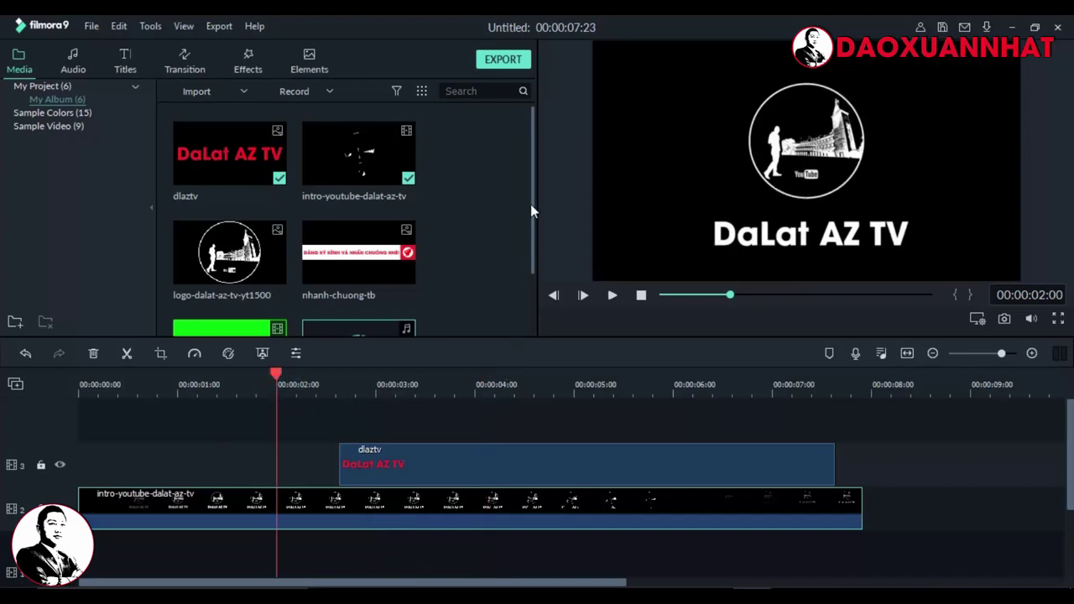
# Place the 1 Safety_Net music from My Album on the first audio track at the timeline start
pyautogui.moveTo(530, 208); pyautogui.dragTo(532, 269)
pyautogui.moveTo(361, 266); pyautogui.dragTo(503, 537)
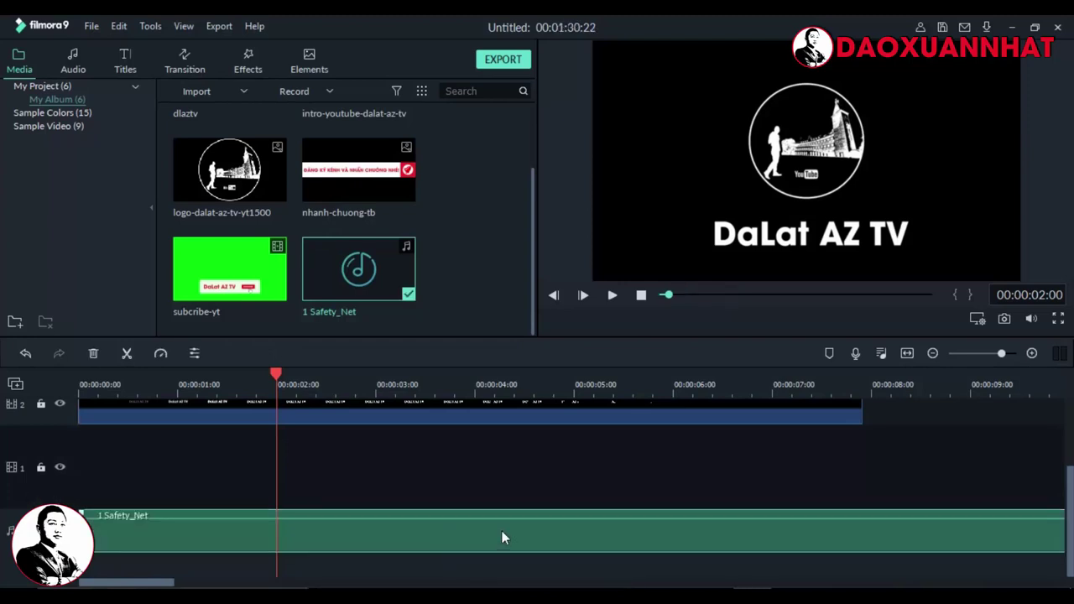
pyautogui.click(144, 577)
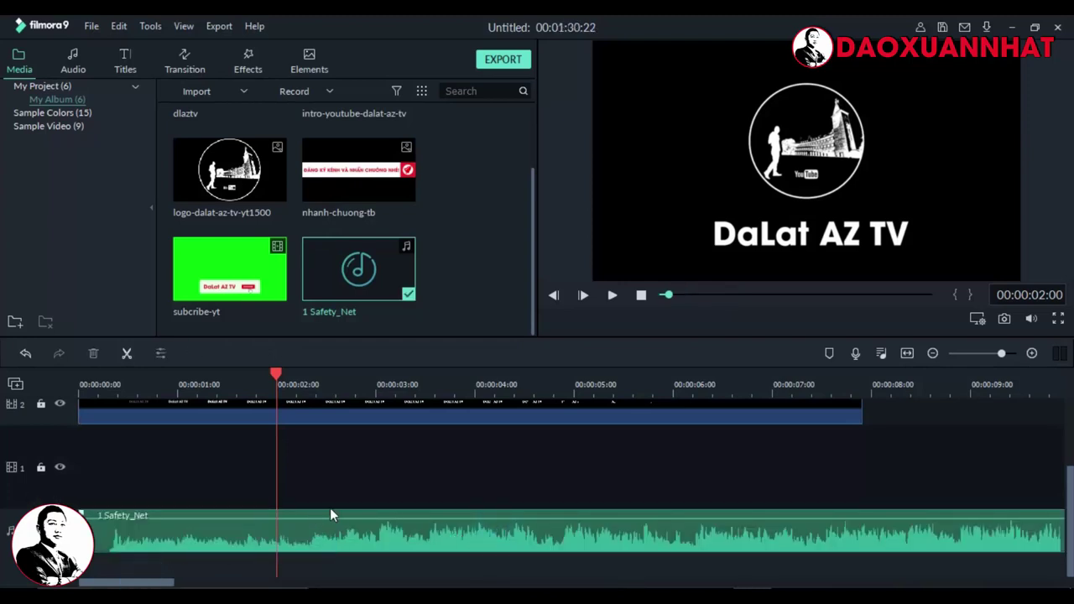
# Try the 1 Safety_Net music at a low volume and at 6 dB, set it well below 0 dB and confirm
pyautogui.moveTo(338, 521)
pyautogui.doubleClick(532, 539)
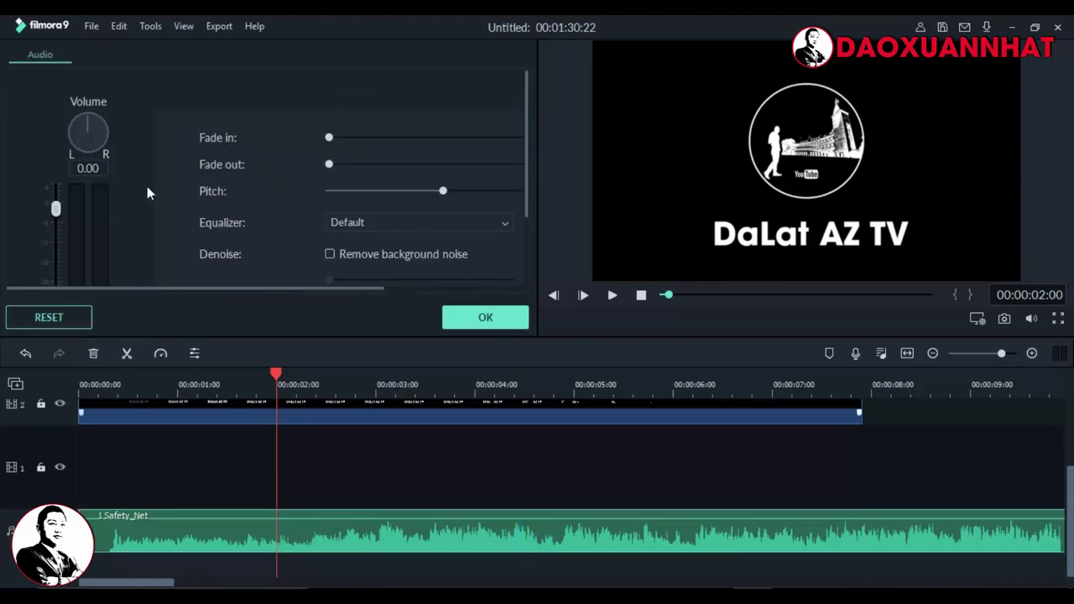
pyautogui.moveTo(55, 208); pyautogui.dragTo(54, 256)
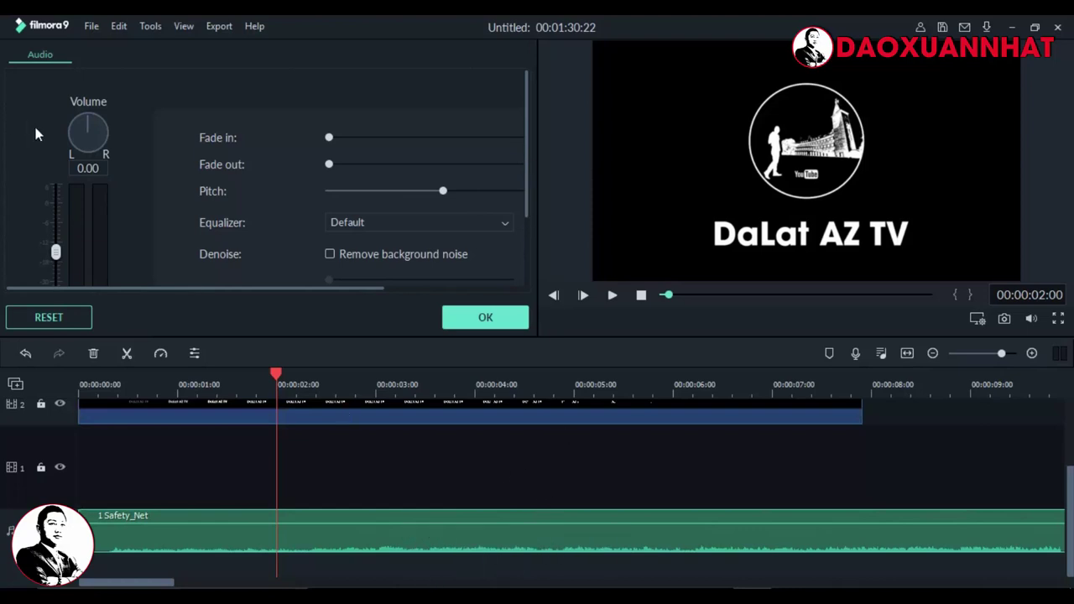
pyautogui.moveTo(57, 256); pyautogui.dragTo(61, 120)
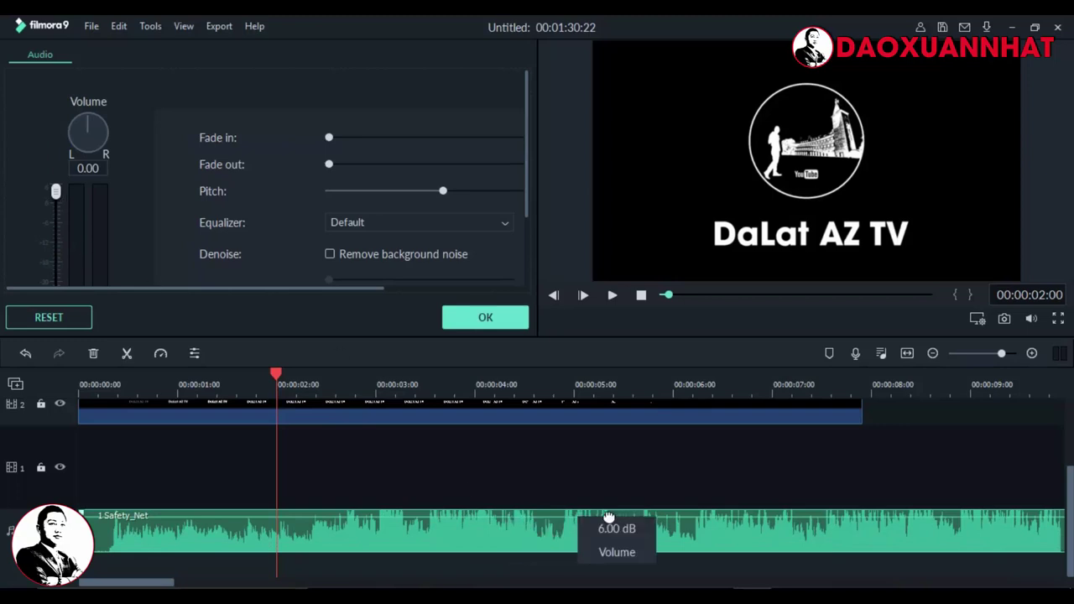
pyautogui.moveTo(55, 194); pyautogui.dragTo(56, 258)
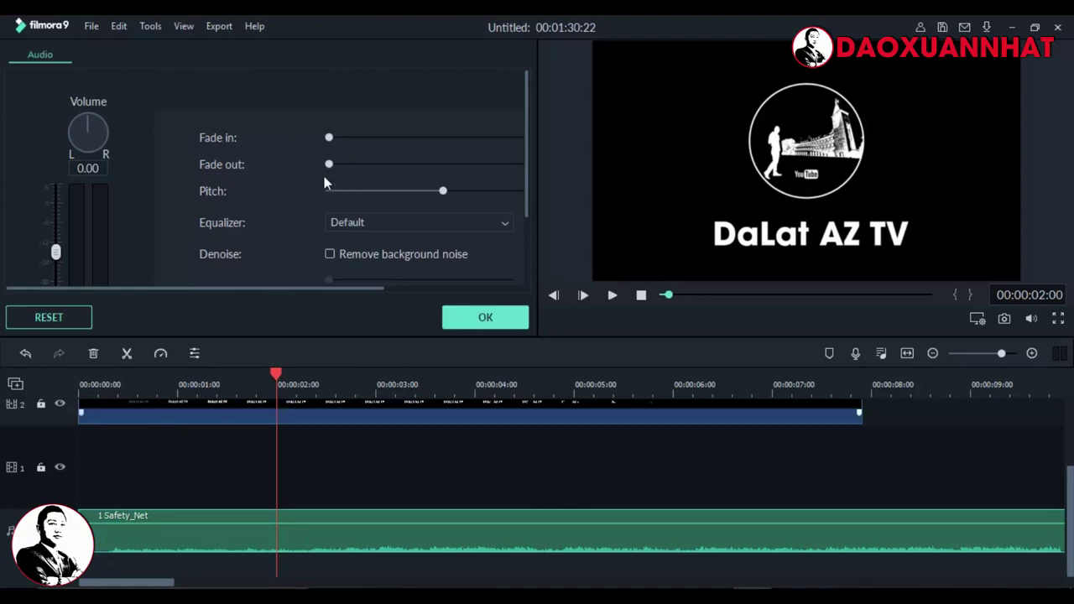
pyautogui.moveTo(331, 136); pyautogui.dragTo(355, 165)
pyautogui.click(503, 322)
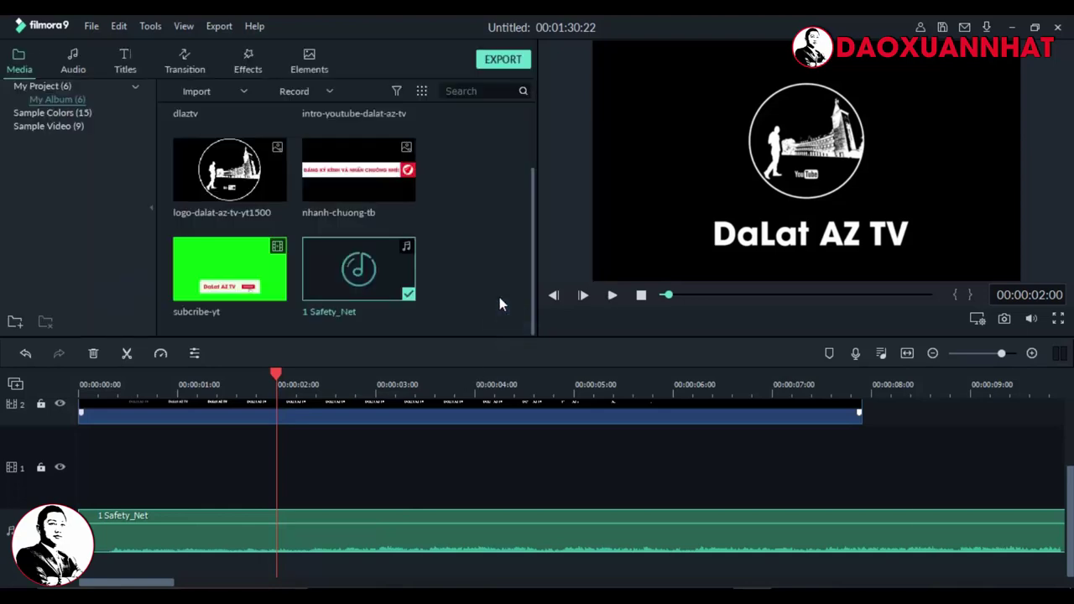
# Detach the audio from the intro-youtube-dalat-az-tv clip on track 2
pyautogui.scroll(2, 1070, 562)
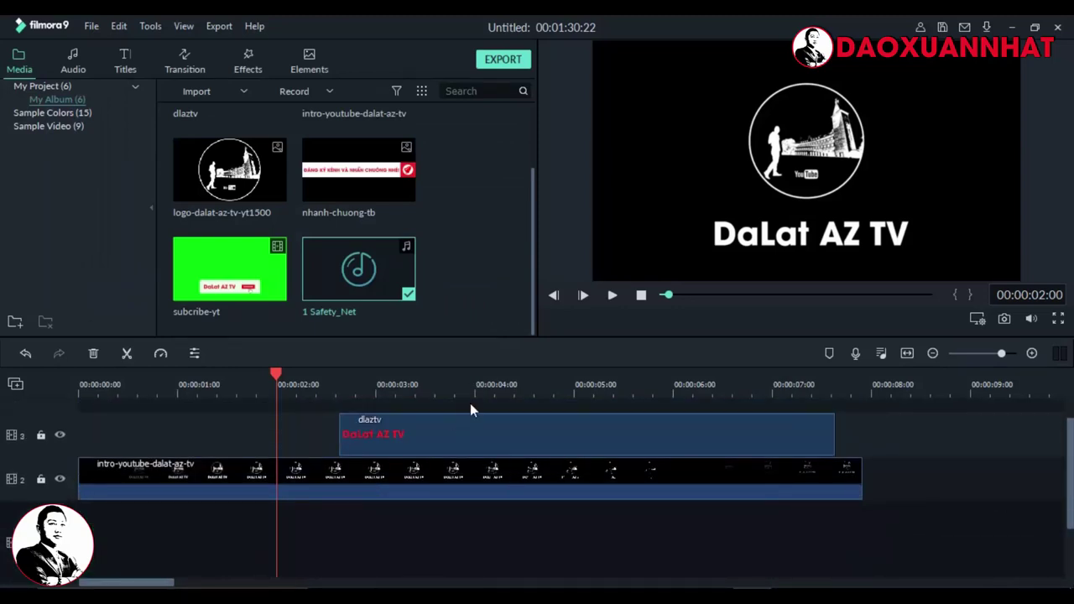
pyautogui.scroll(-1, 1070, 485)
pyautogui.scroll(1, 1061, 484)
pyautogui.click(288, 474)
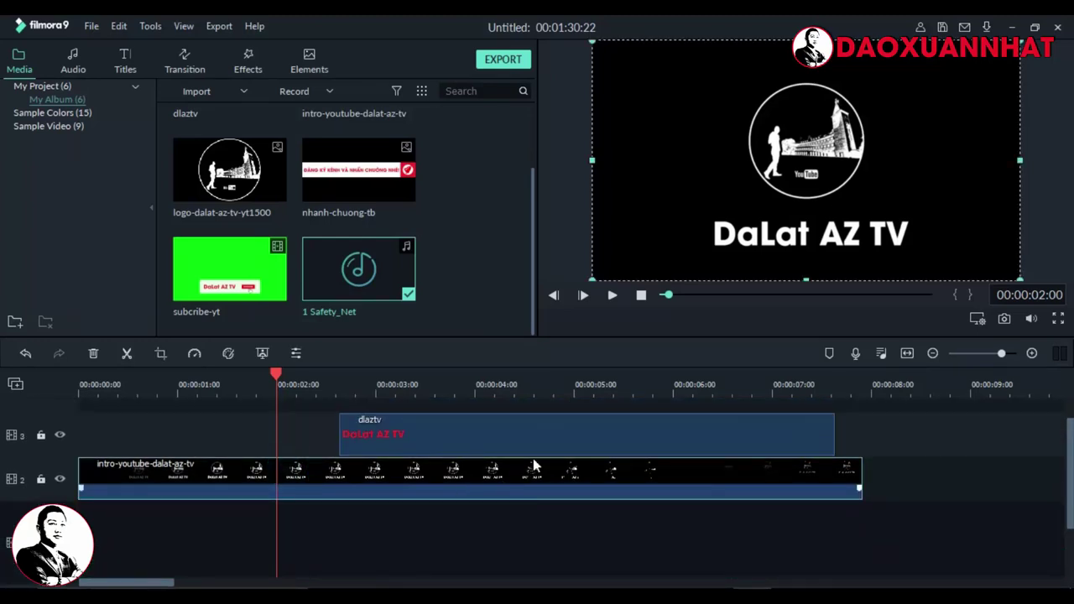
pyautogui.rightClick(474, 479)
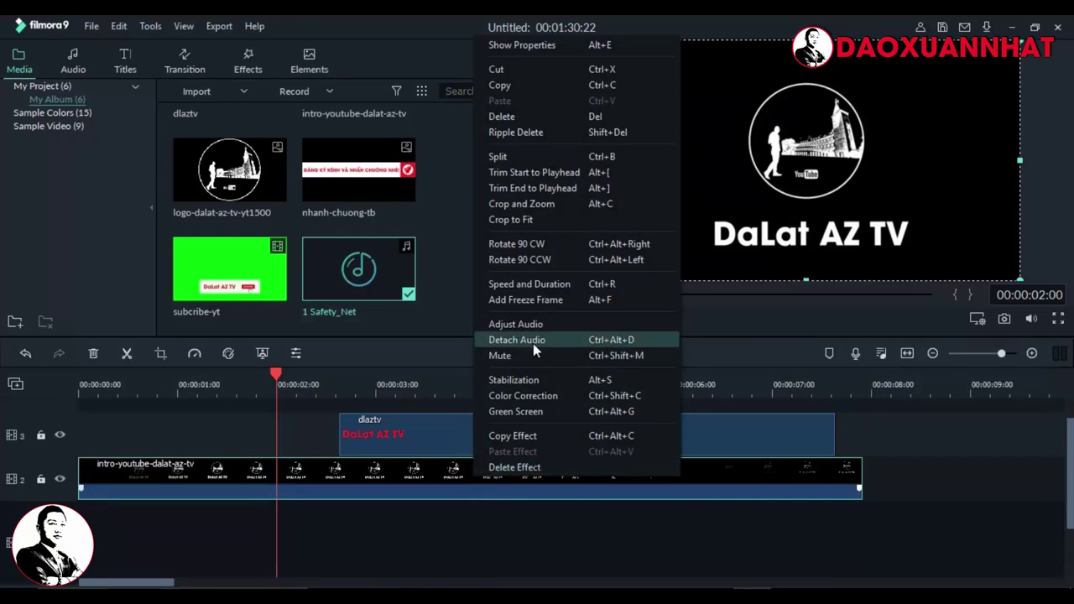
pyautogui.click(567, 342)
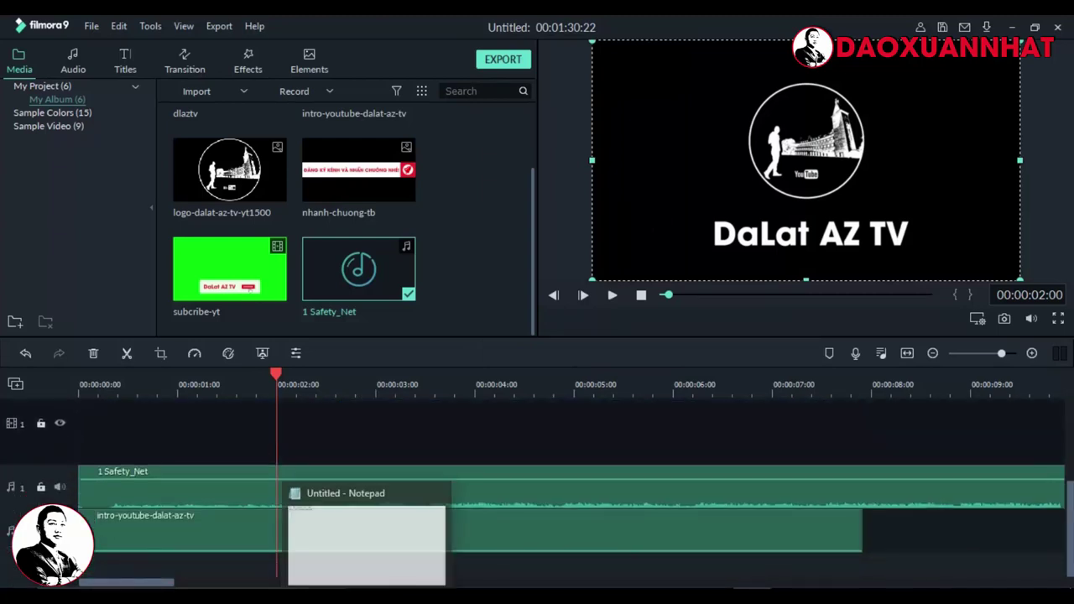
# Open the detached intro audio's settings, delete the intro video clip from track 2 and undo that deletion
pyautogui.doubleClick(578, 539)
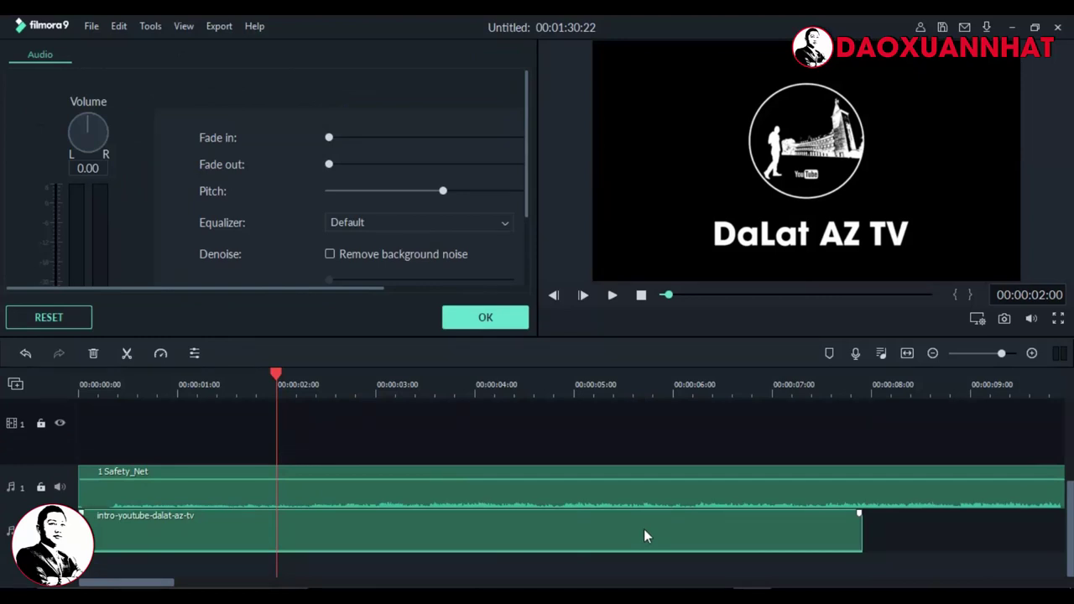
pyautogui.moveTo(1071, 516); pyautogui.dragTo(1070, 453)
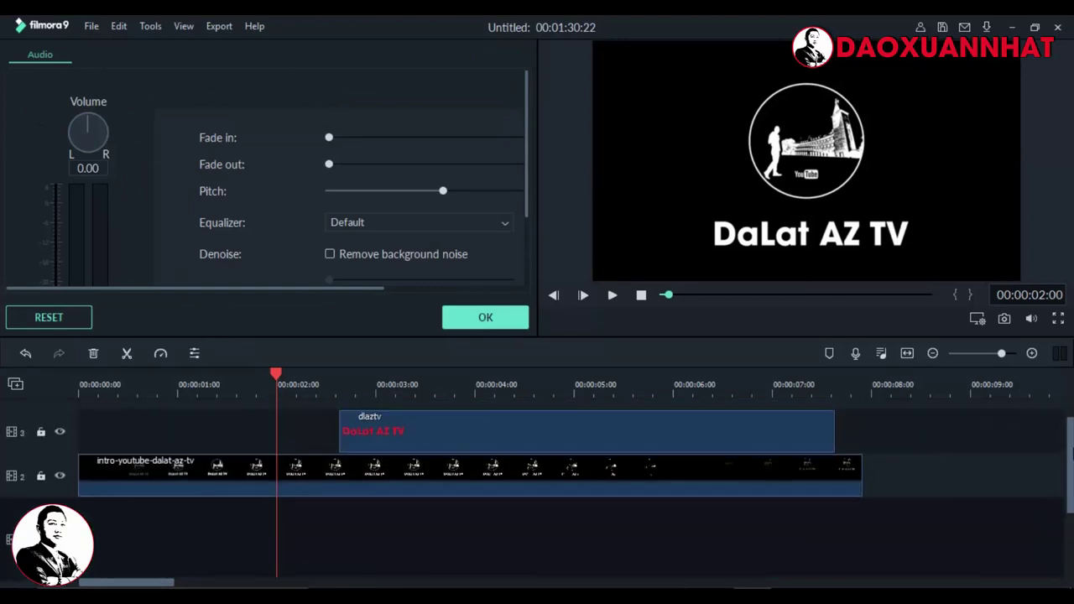
pyautogui.doubleClick(499, 467)
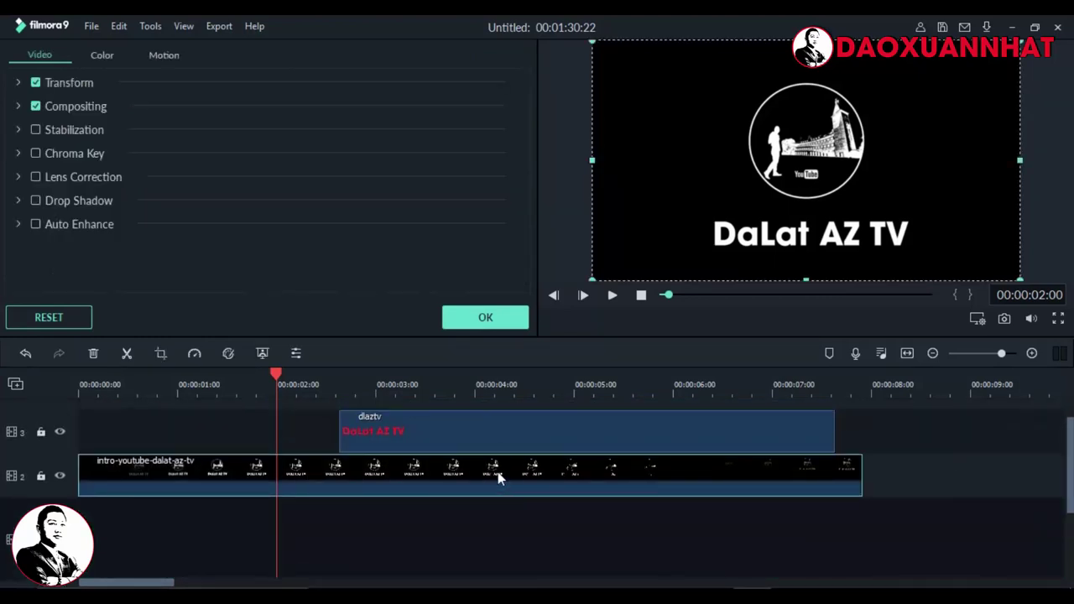
pyautogui.press('Delete')
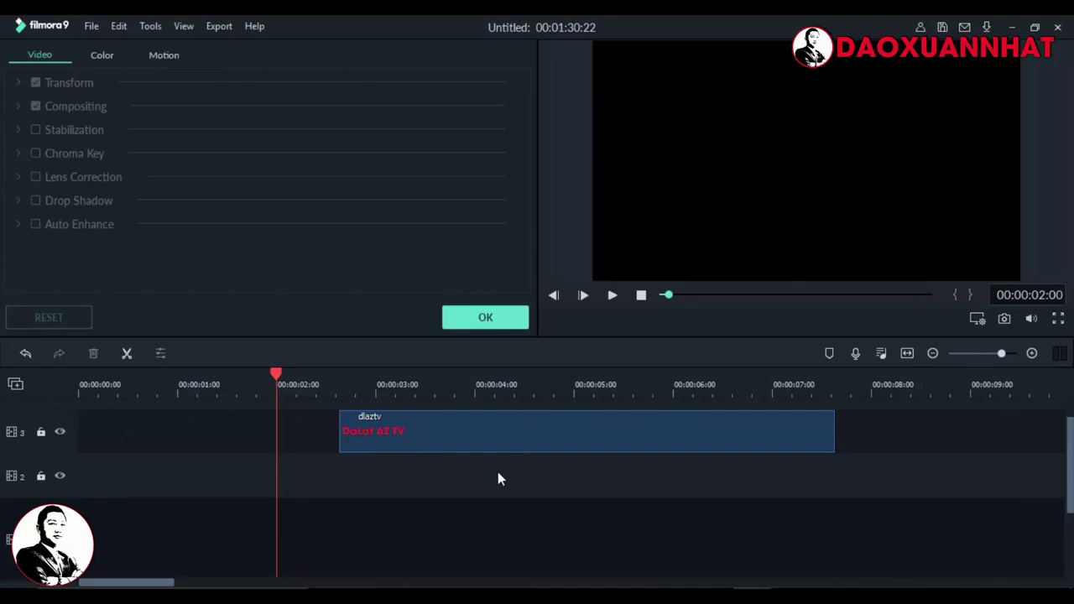
pyautogui.hotkey('ctrl', 'z')
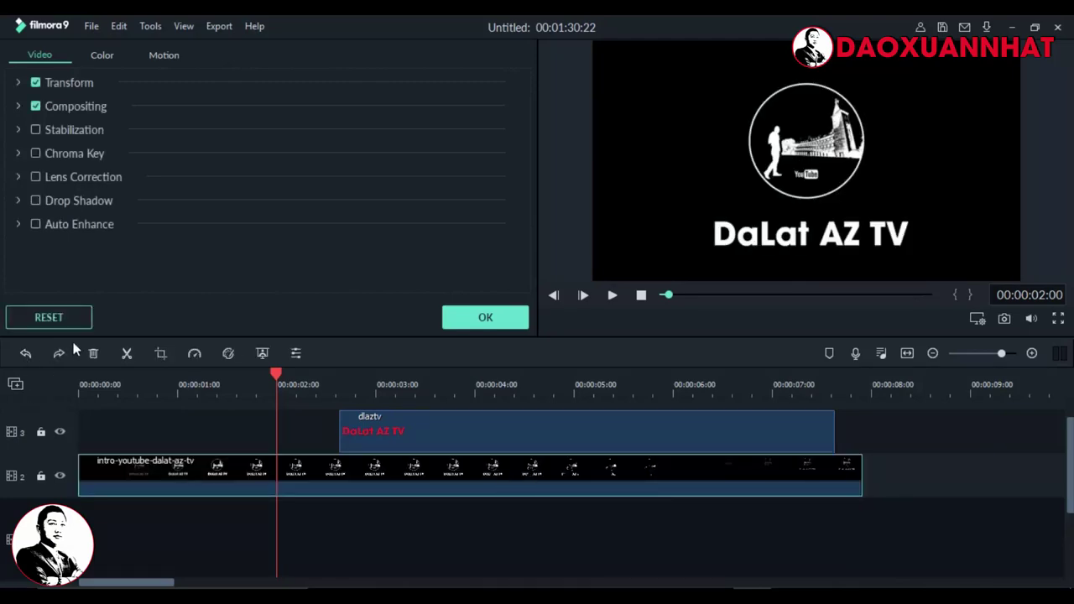
# Delete the detached intro audio clip below the 1 Safety_Net music and undo the deletion
pyautogui.scroll(-2, 1064, 424)
pyautogui.scroll(3, 1064, 425)
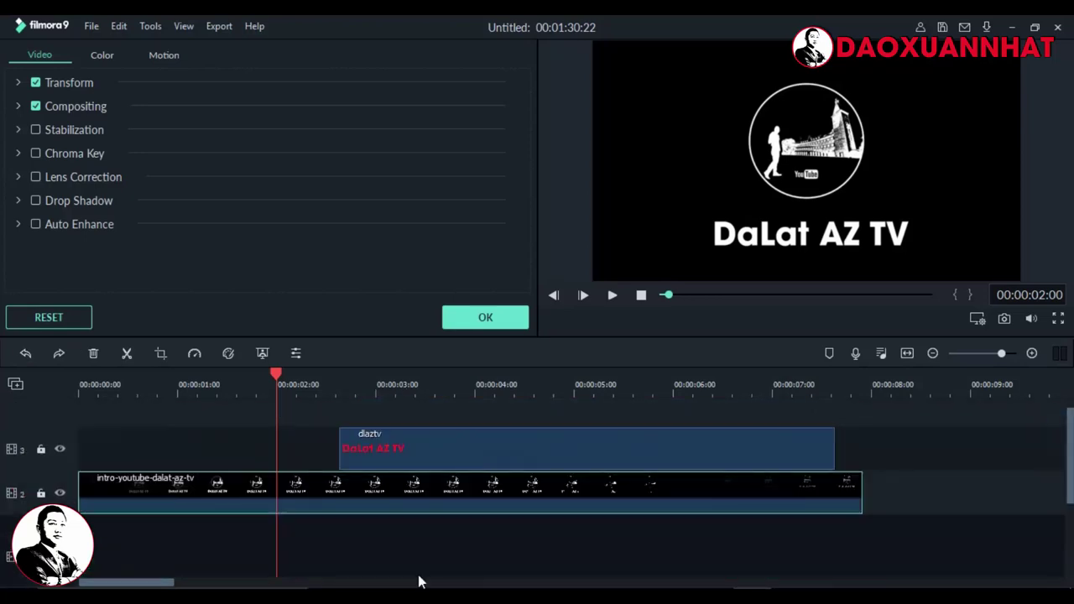
pyautogui.scroll(-3, 1070, 424)
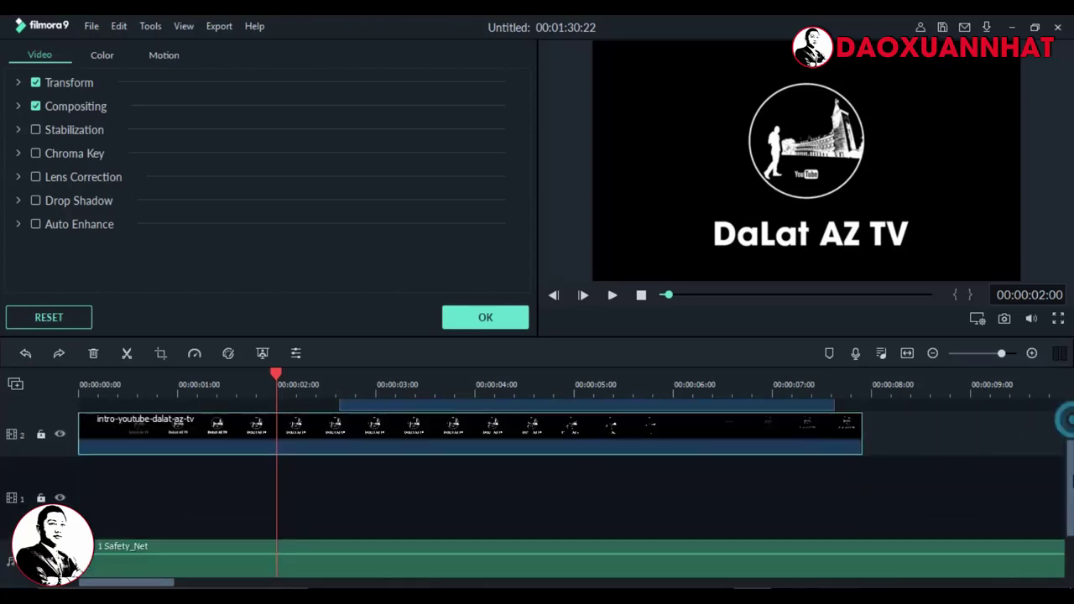
pyautogui.click(435, 546)
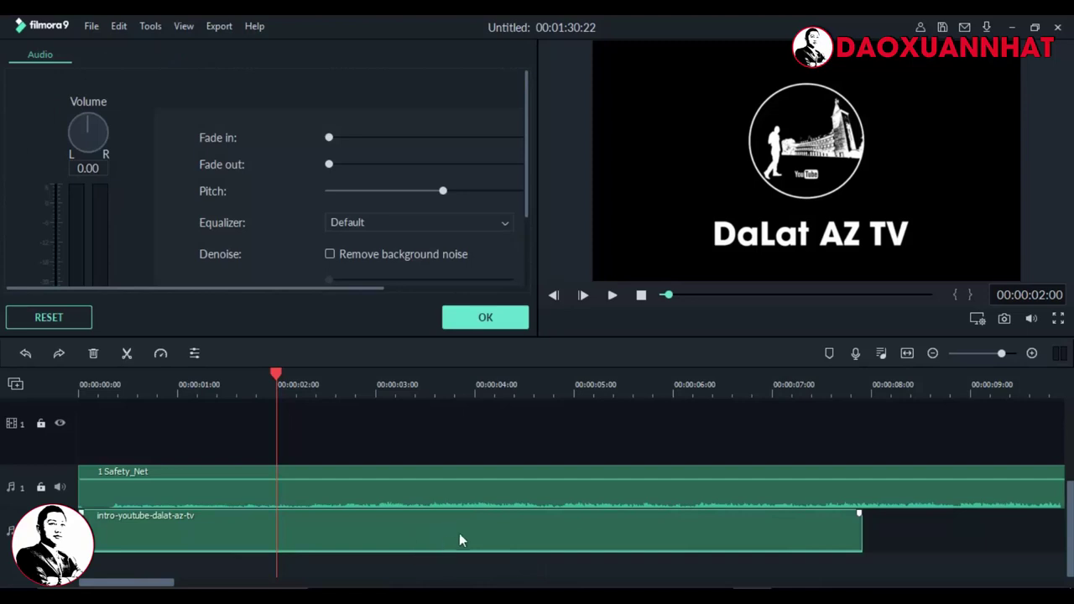
pyautogui.press('Delete')
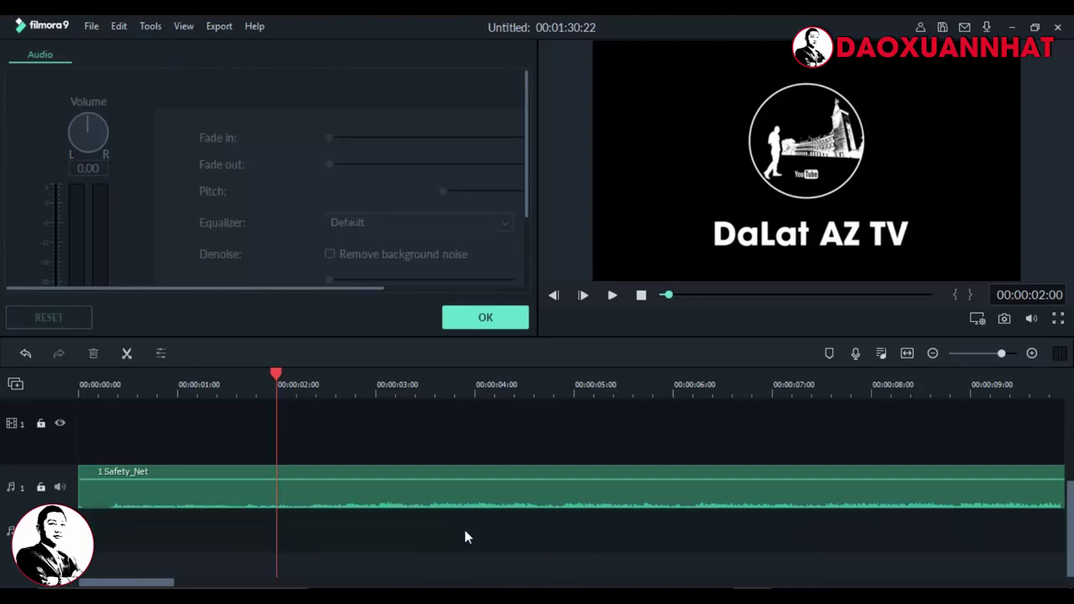
pyautogui.scroll(3, 1038, 427)
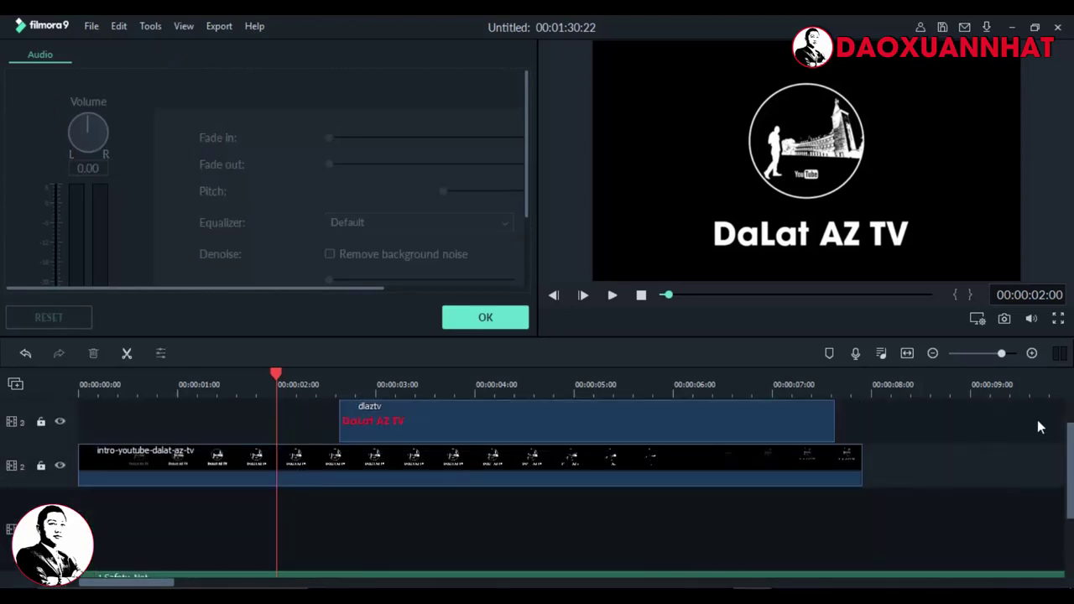
pyautogui.click(26, 353)
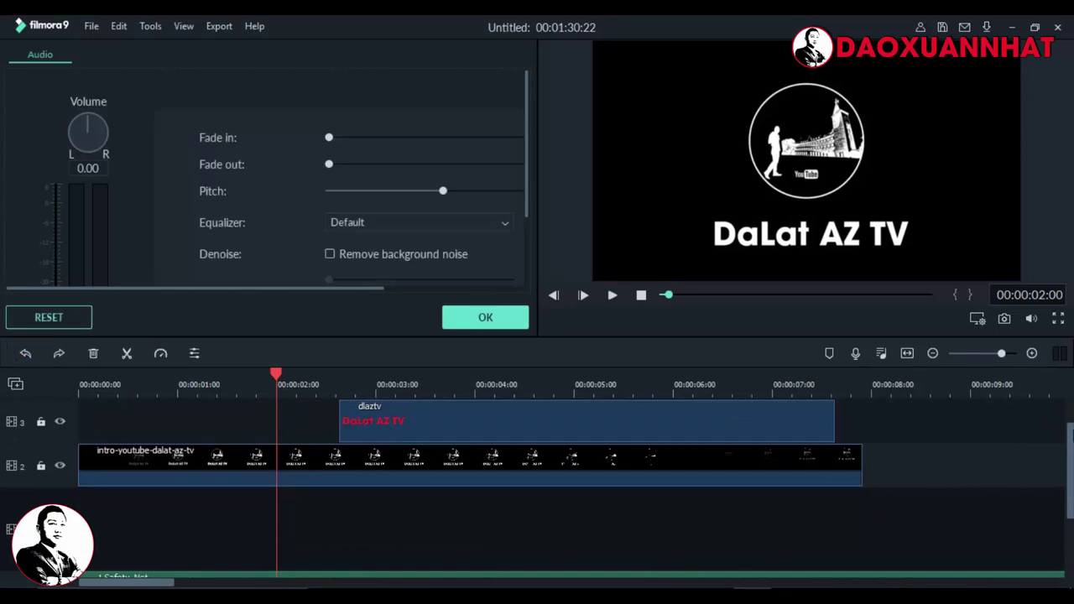
# Move the dlaztv overlay down to track 2 and the intro clip down to track 1, and close the clip settings
pyautogui.moveTo(1069, 473); pyautogui.dragTo(1069, 451)
pyautogui.click(879, 450)
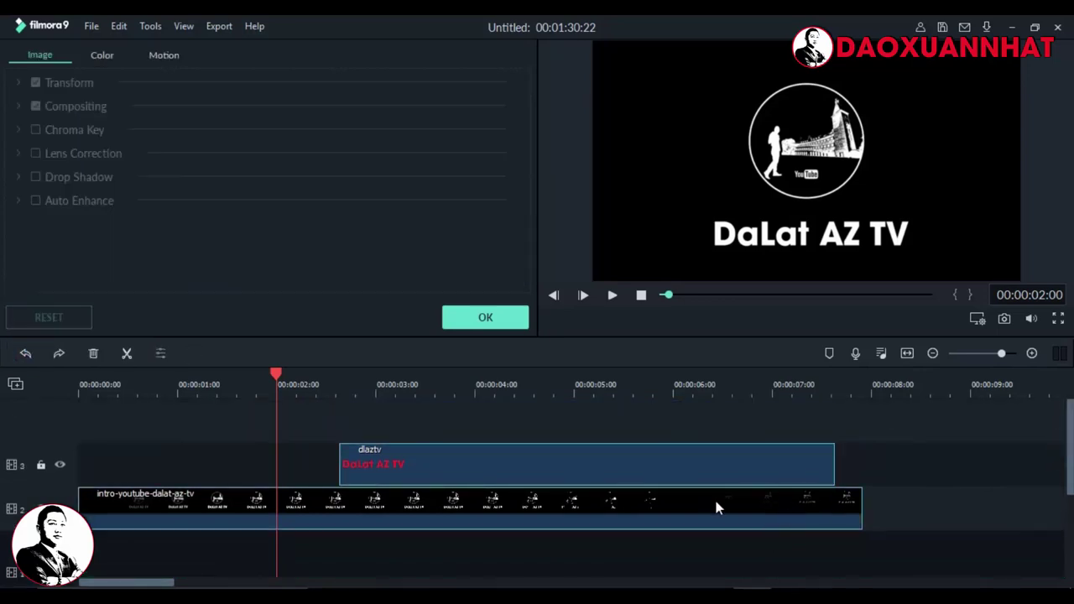
pyautogui.scroll(-2, 715, 507)
pyautogui.hscroll(4, 721, 449)
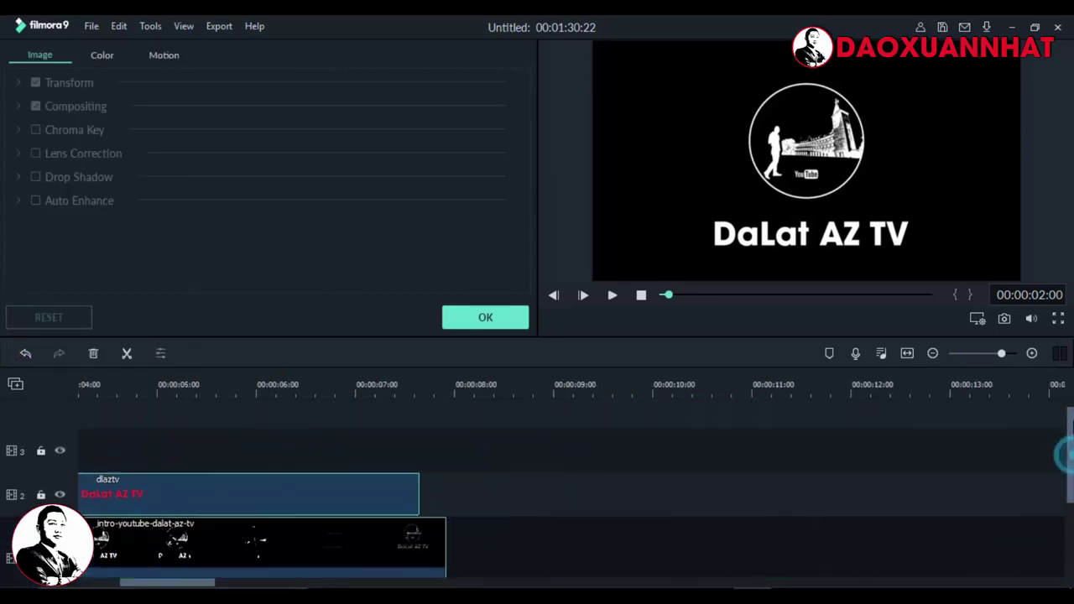
pyautogui.moveTo(197, 578); pyautogui.dragTo(155, 579)
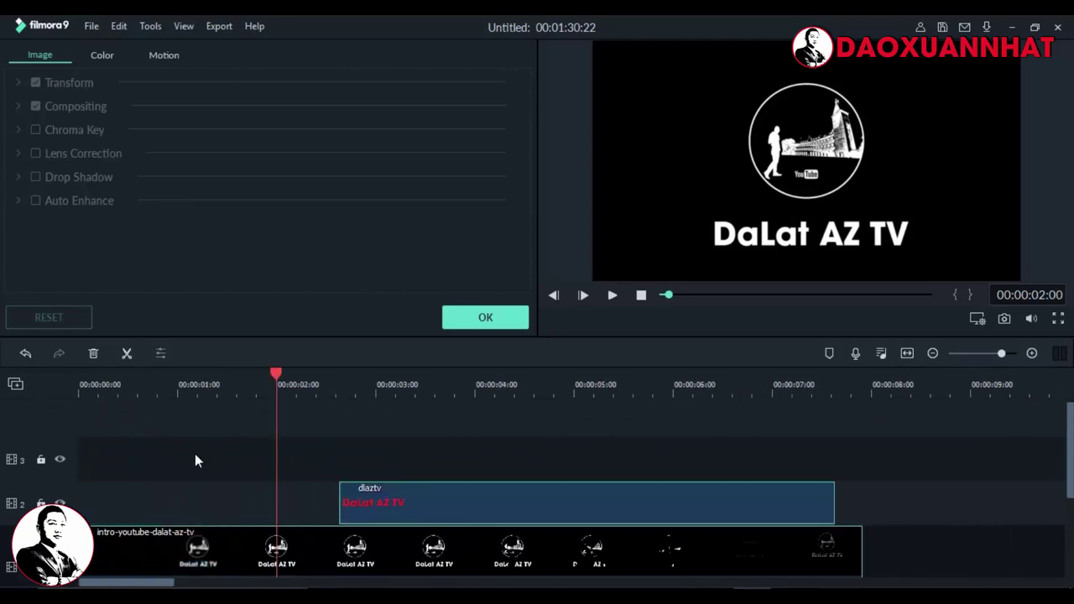
pyautogui.click(488, 315)
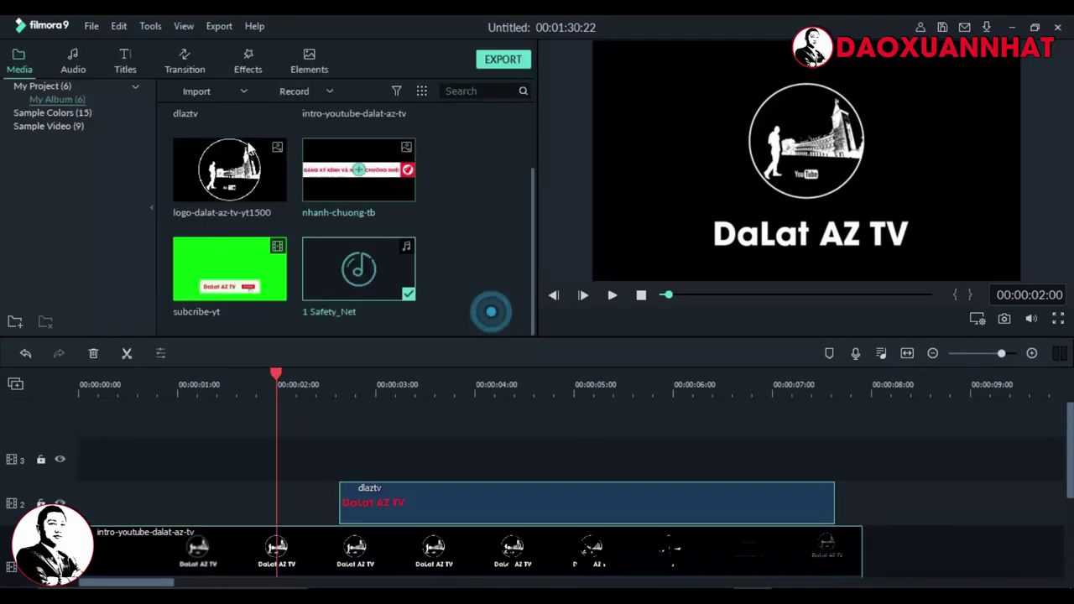
# Place the Title 1 preset from the Titles category on track 3 where the intro clip ends and preview its animation
pyautogui.click(124, 61)
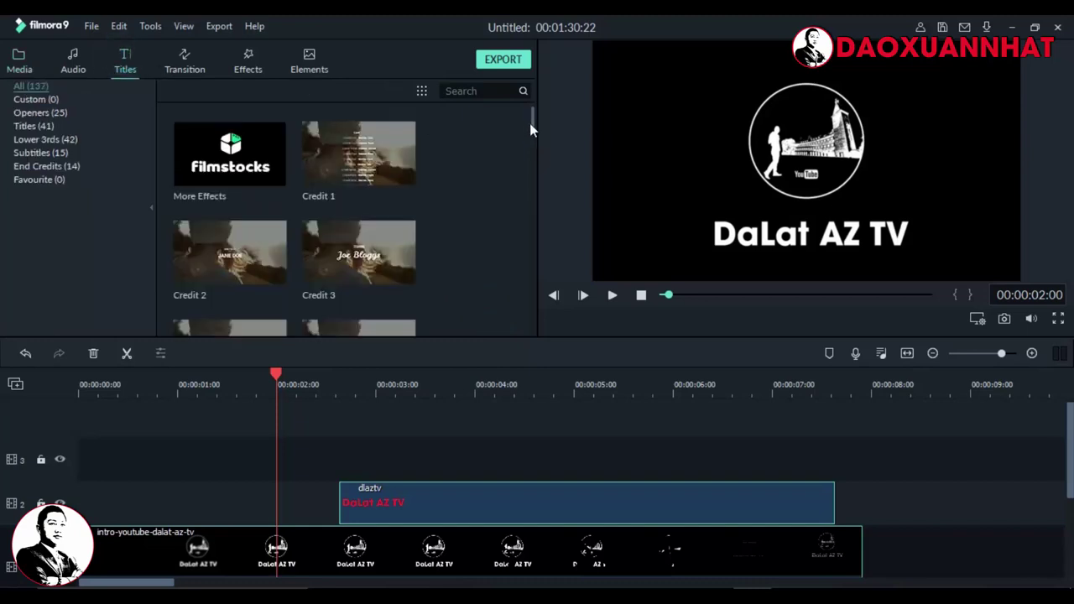
pyautogui.moveTo(531, 126)
pyautogui.mouseDown()
pyautogui.moveTo(533, 165)
pyautogui.moveTo(534, 131)
pyautogui.mouseUp()
pyautogui.click(34, 125)
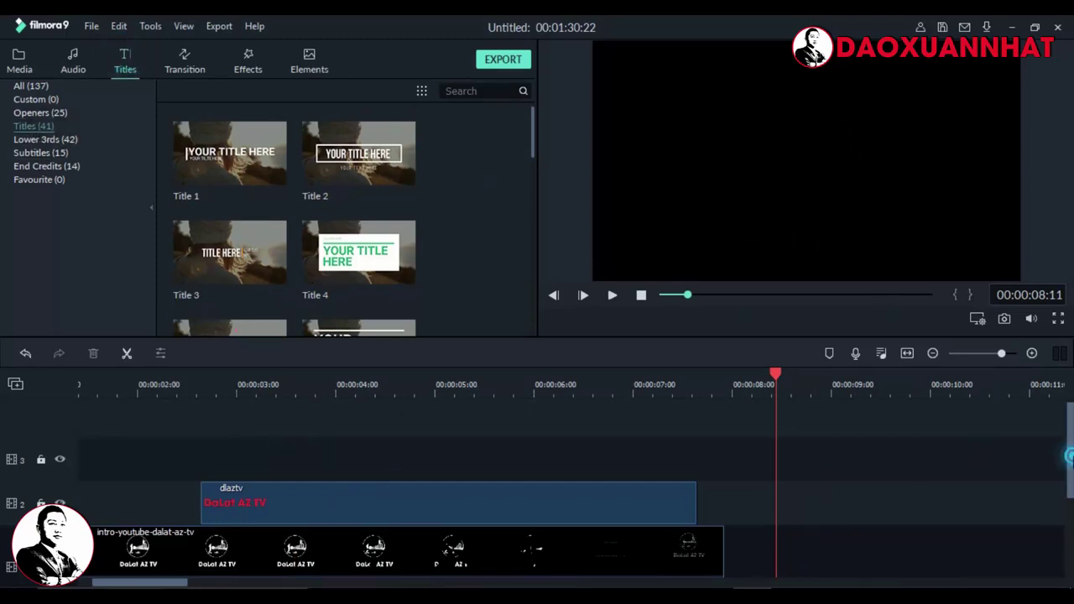
pyautogui.moveTo(1071, 450)
pyautogui.mouseDown()
pyautogui.moveTo(1070, 487)
pyautogui.moveTo(1070, 451)
pyautogui.mouseUp()
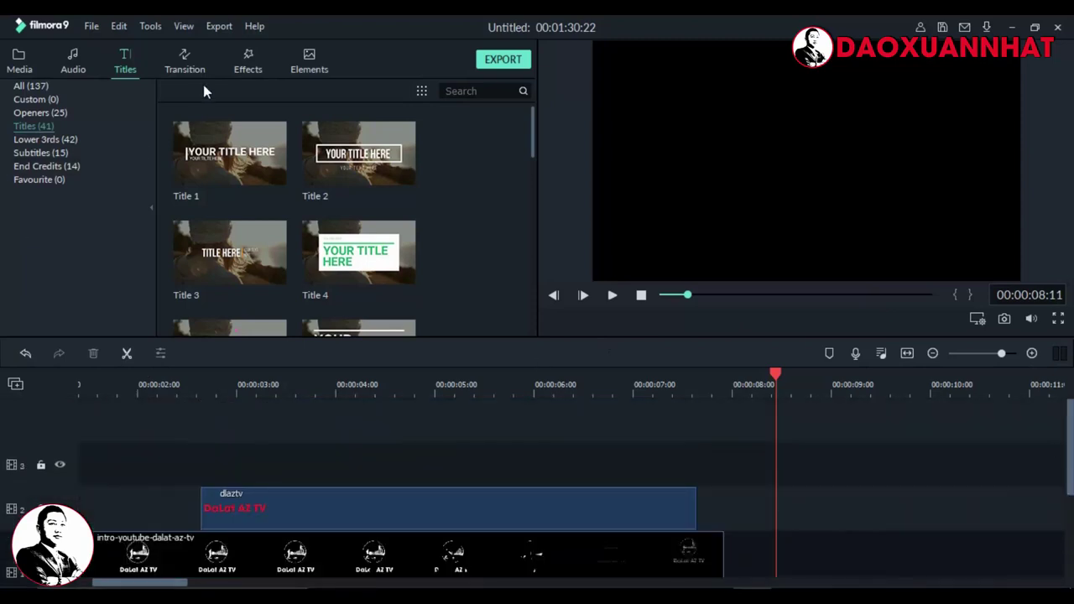
pyautogui.click(253, 160)
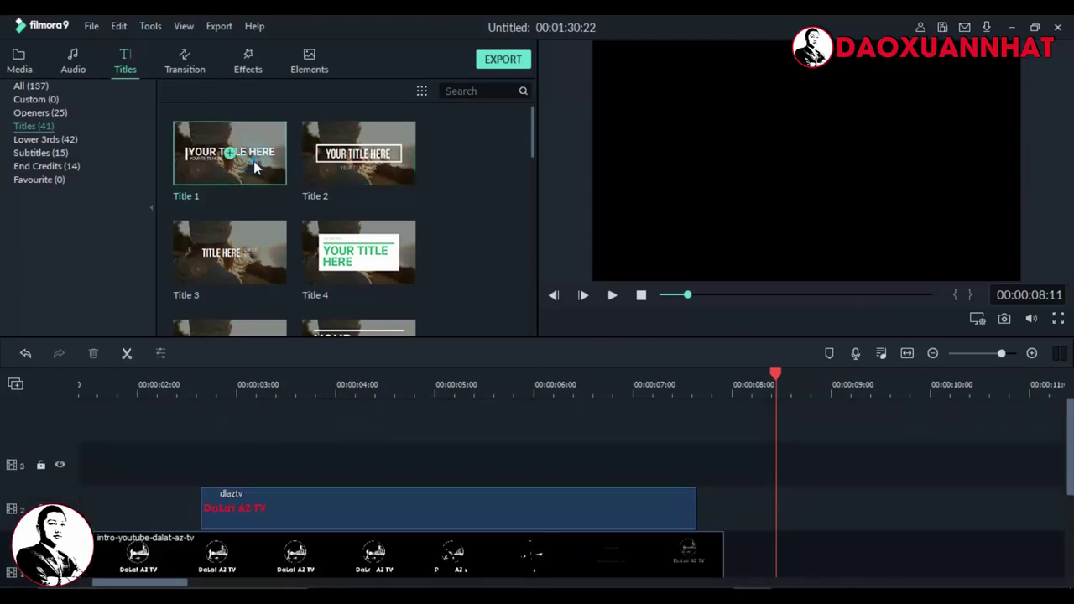
pyautogui.moveTo(255, 156); pyautogui.dragTo(724, 465)
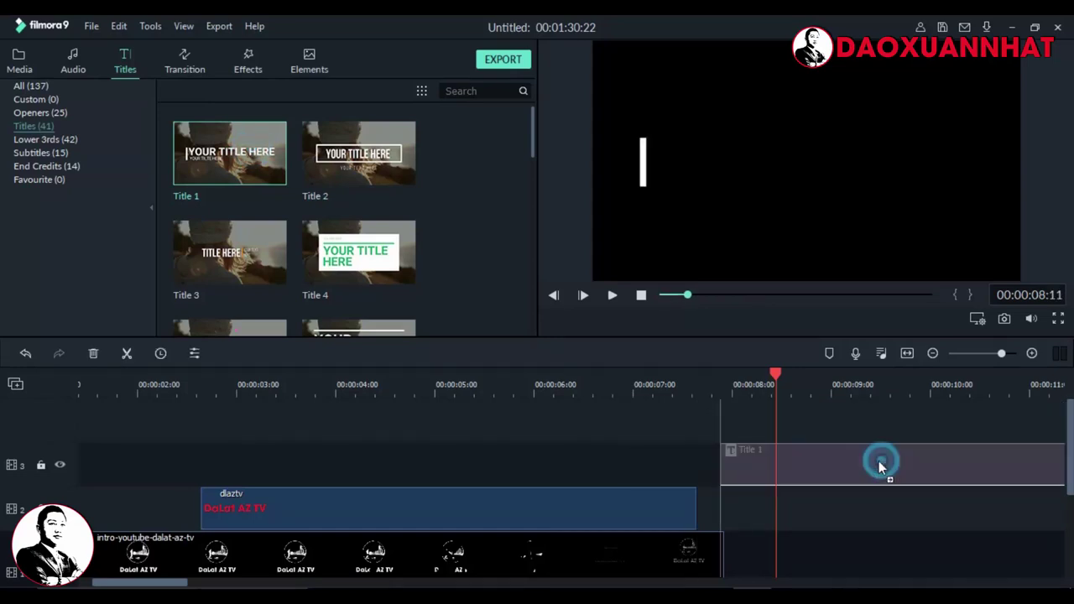
pyautogui.click(611, 296)
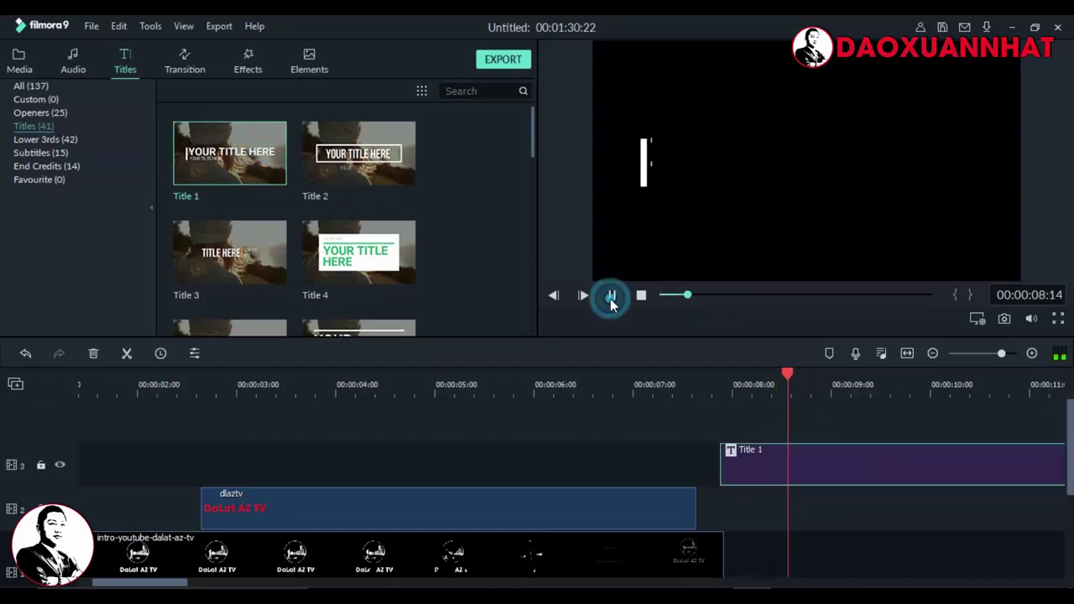
pyautogui.click(611, 296)
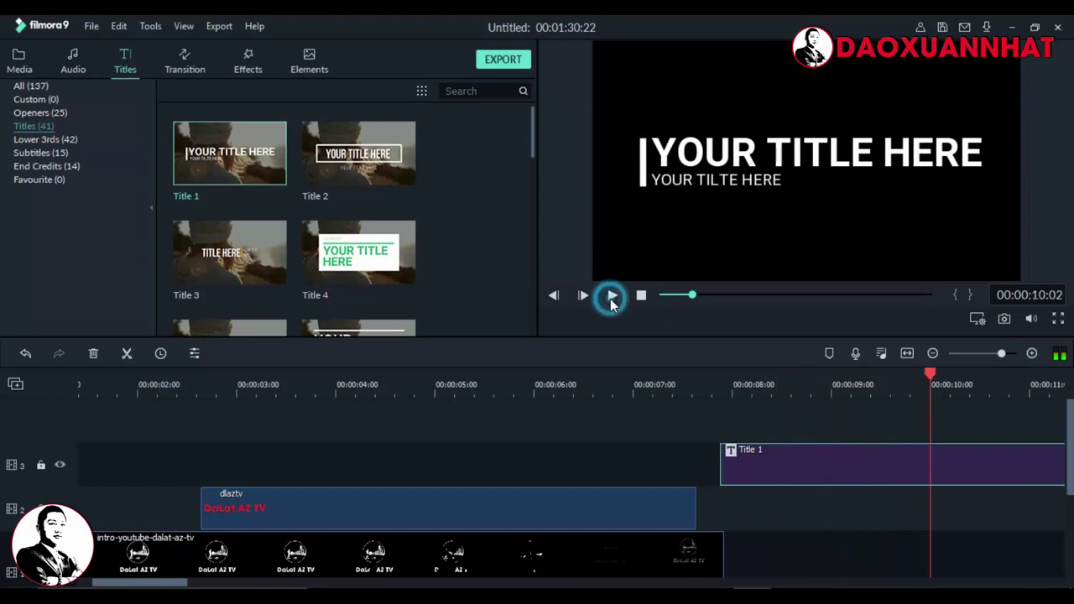
# Replace the main line of the Title 1 text with the presenter's full name in capitals
pyautogui.doubleClick(795, 151)
pyautogui.tripleClick(369, 168)
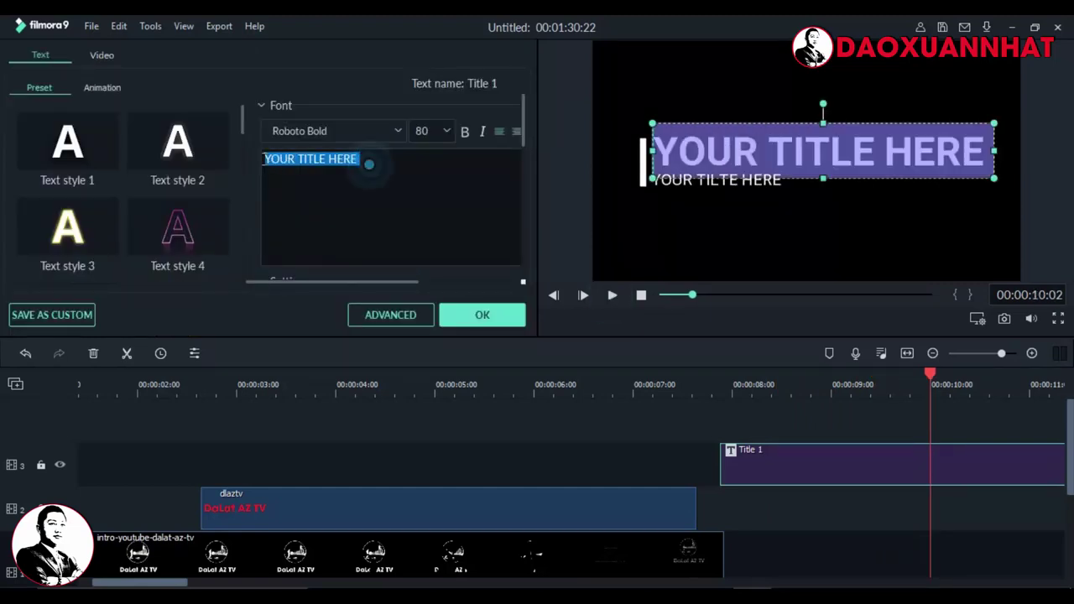
pyautogui.write('ĐA')
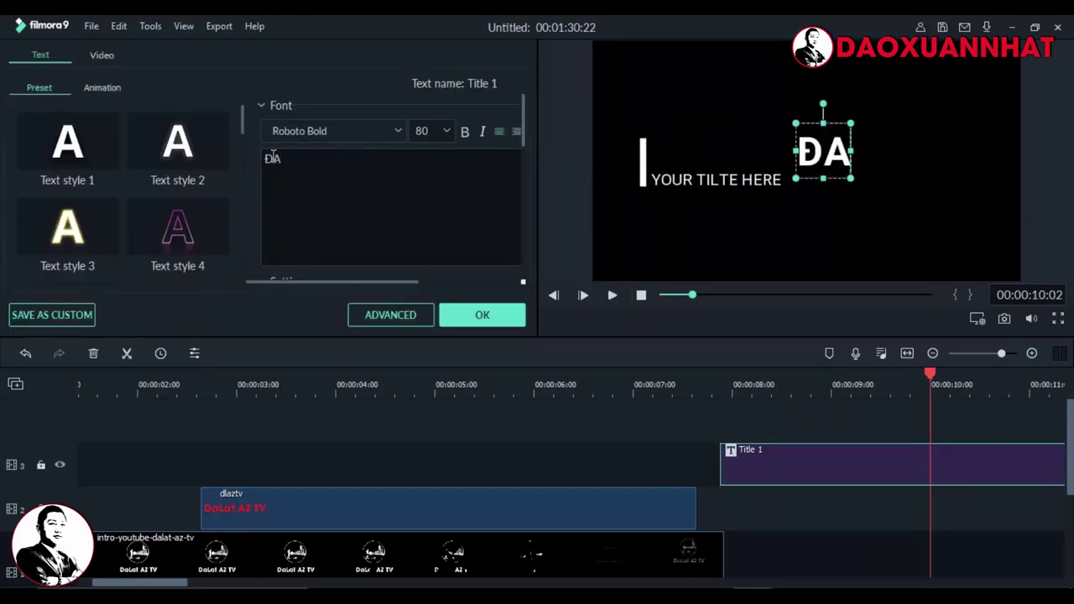
pyautogui.write('O XUÂ')
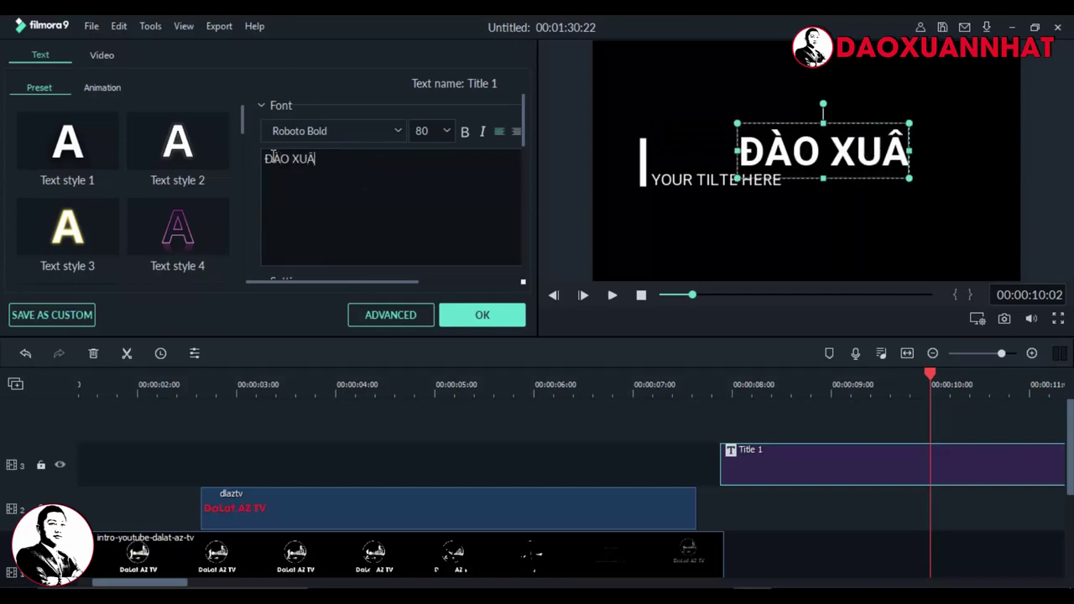
pyautogui.write('N NHÂT')
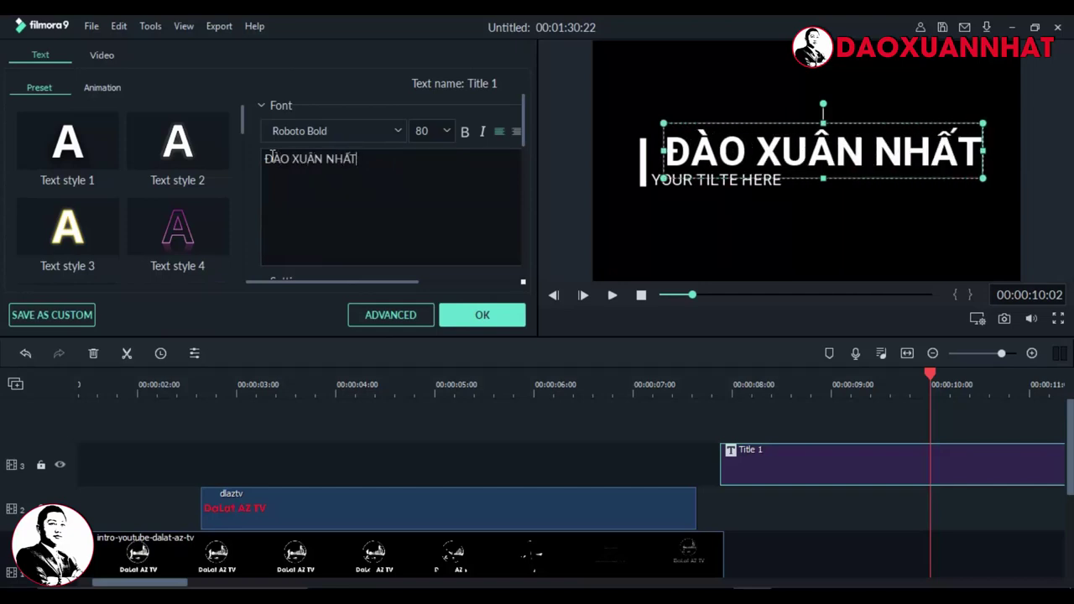
# Align the title's smaller second line with the start of the main line and change its text to DALATAZ
pyautogui.moveTo(656, 179); pyautogui.dragTo(743, 190)
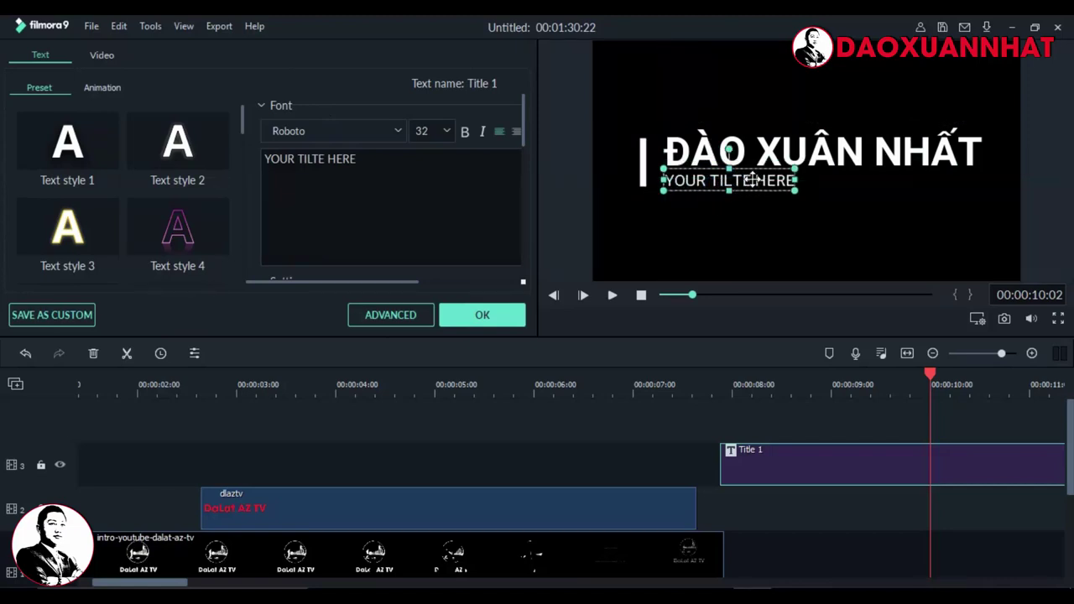
pyautogui.click(755, 186)
pyautogui.click(372, 156)
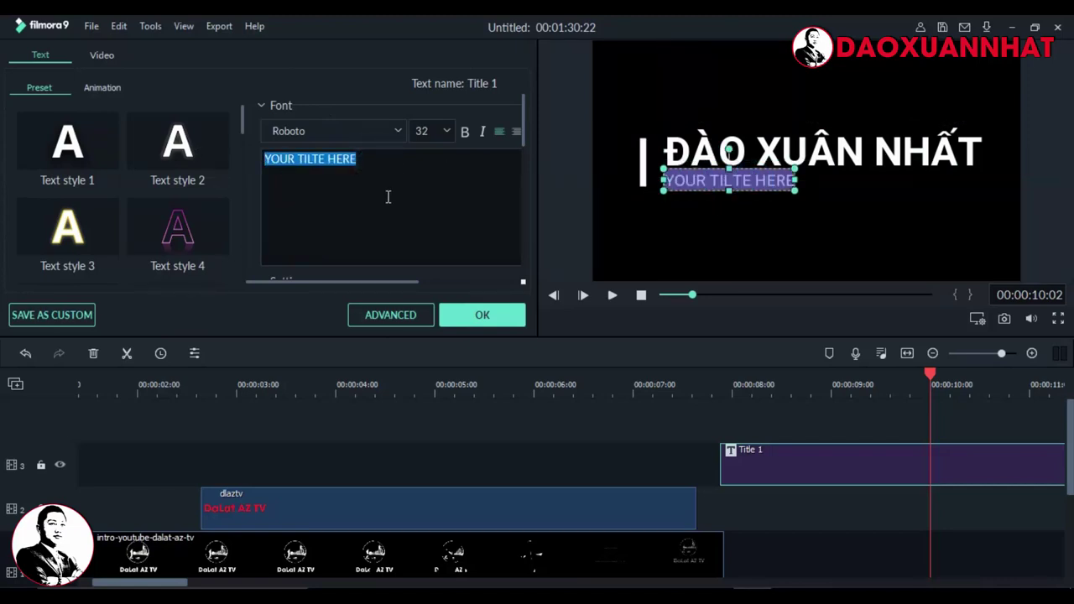
pyautogui.write('DAD')
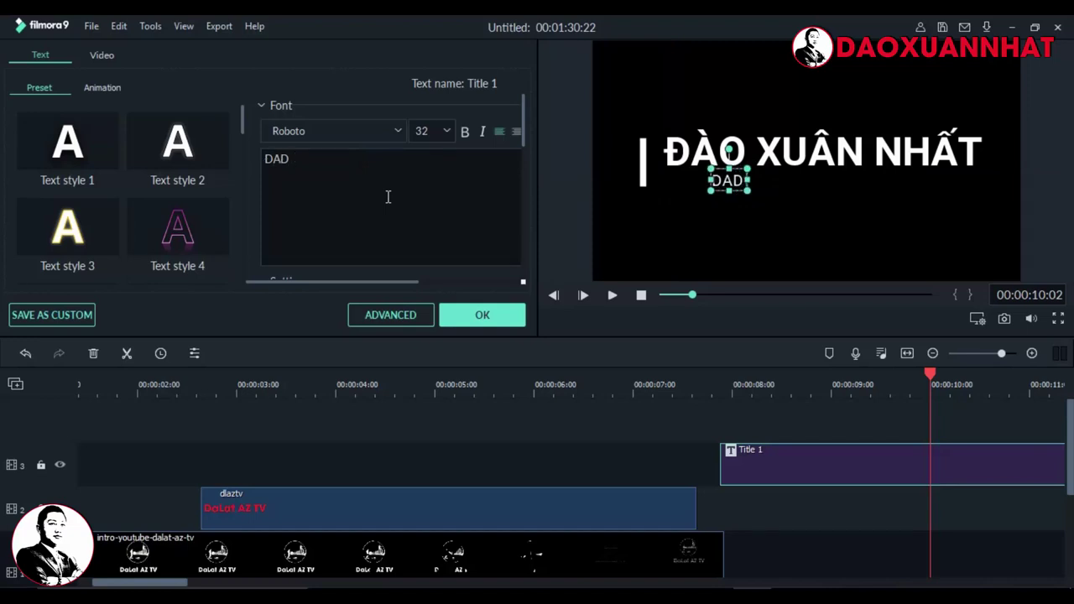
pyautogui.press('BackSpace')
pyautogui.press('BackSpace')
pyautogui.press('BackSpace')
pyautogui.write('DALATAZ')
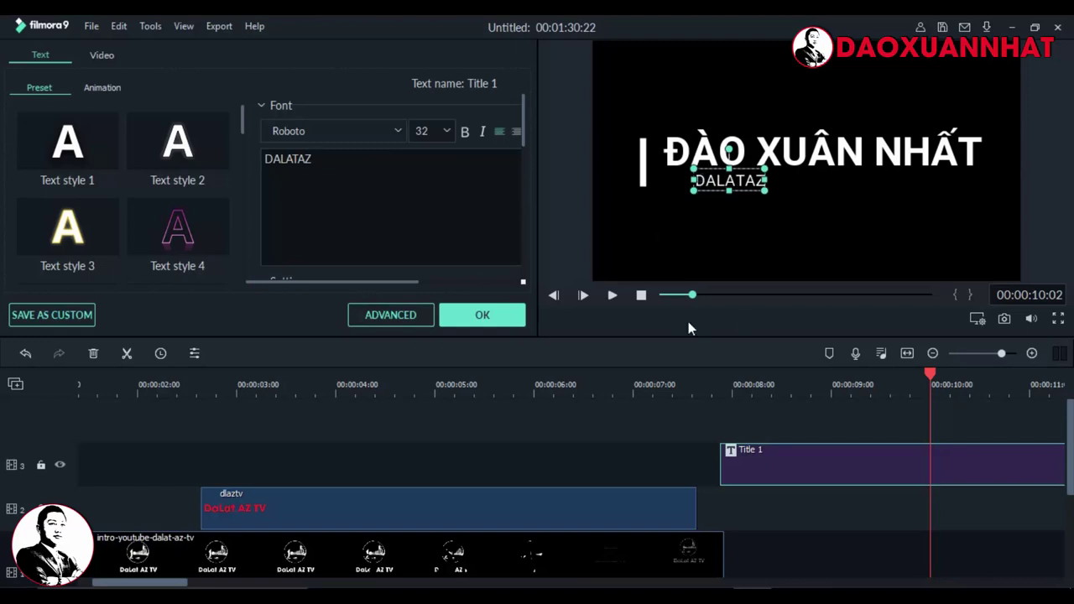
# Play the edited title from where the intro clip ends, and confirm the text changes
pyautogui.click(719, 390)
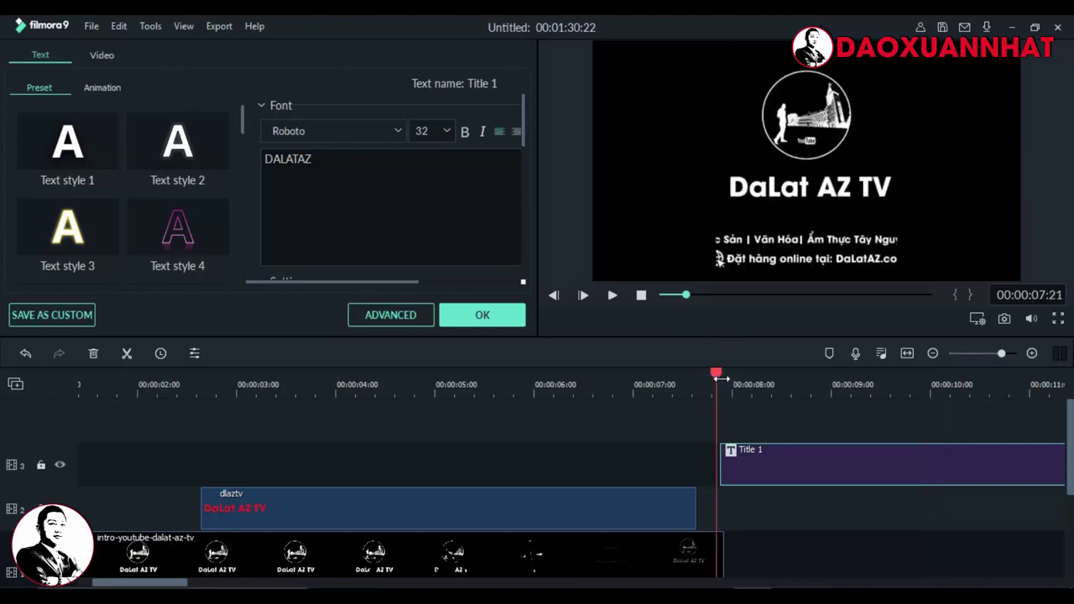
pyautogui.click(723, 390)
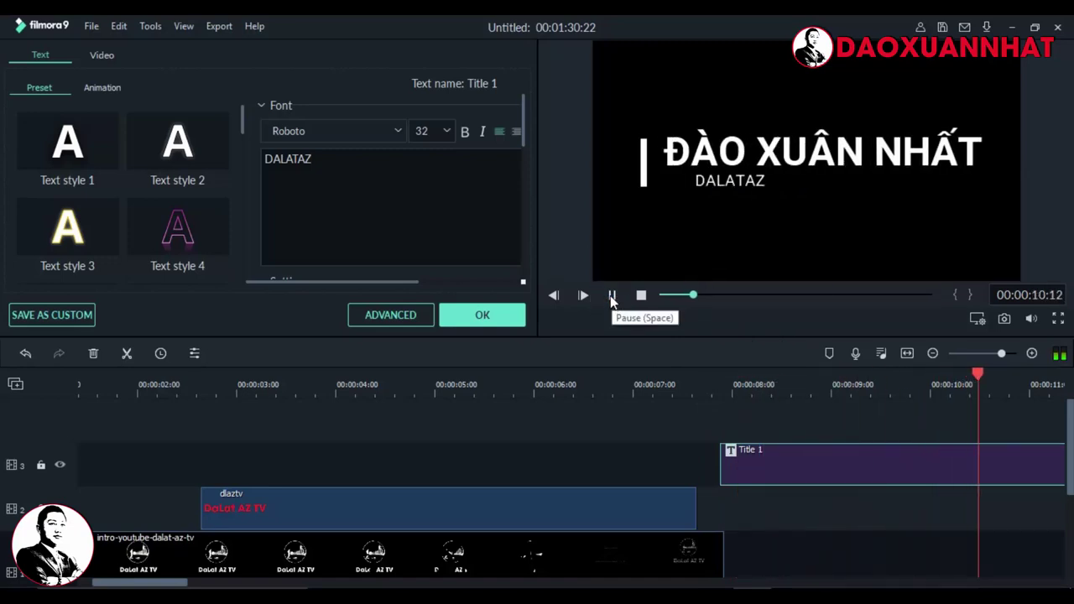
pyautogui.click(611, 298)
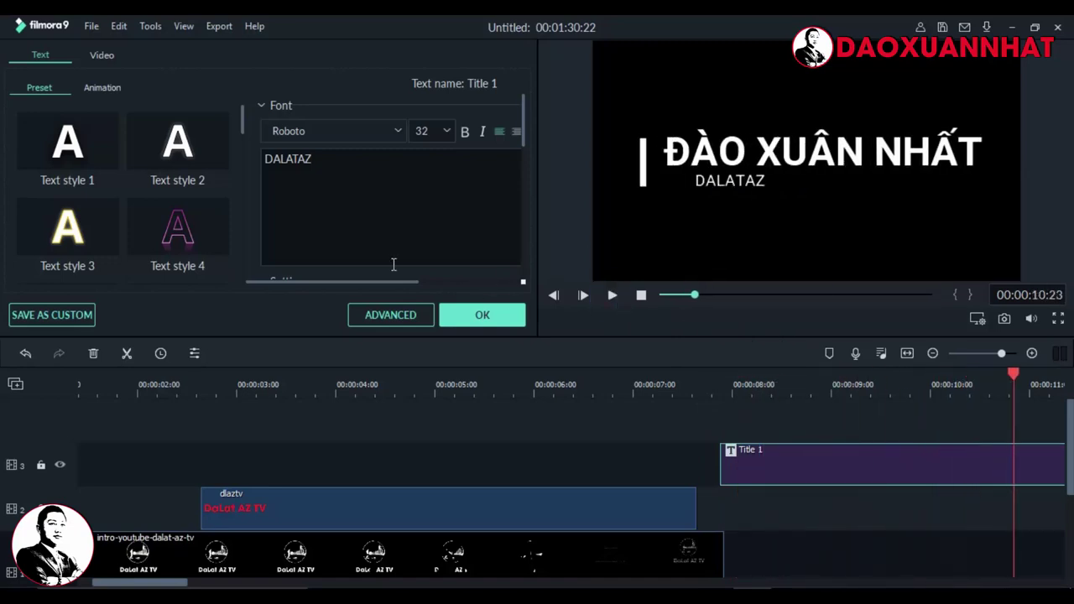
pyautogui.click(503, 319)
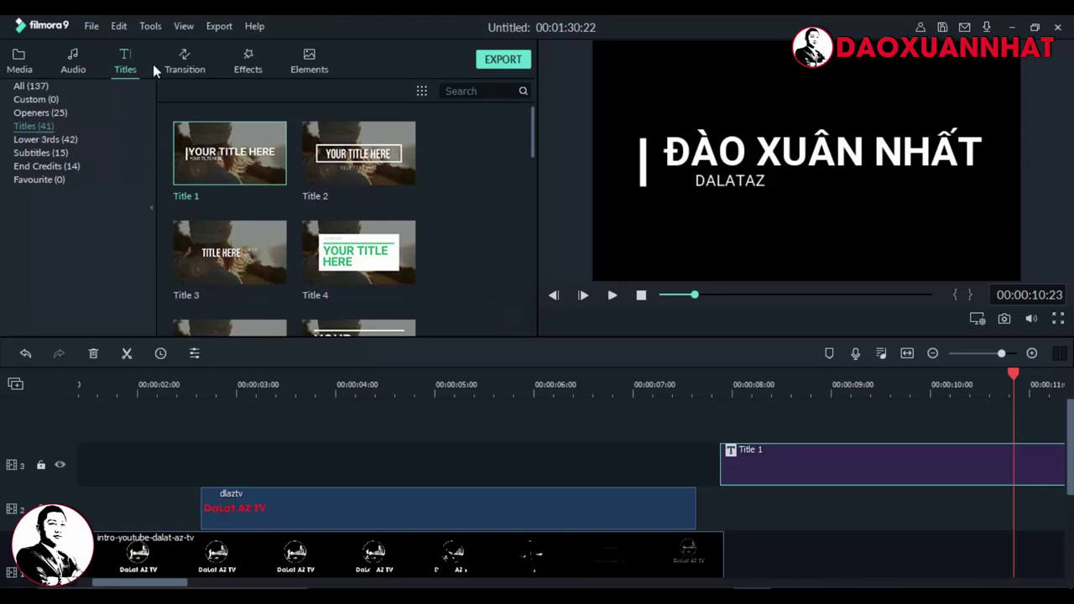
# Apply the Bar transition to the beginning of the dlaztv overlay on track 2
pyautogui.click(193, 66)
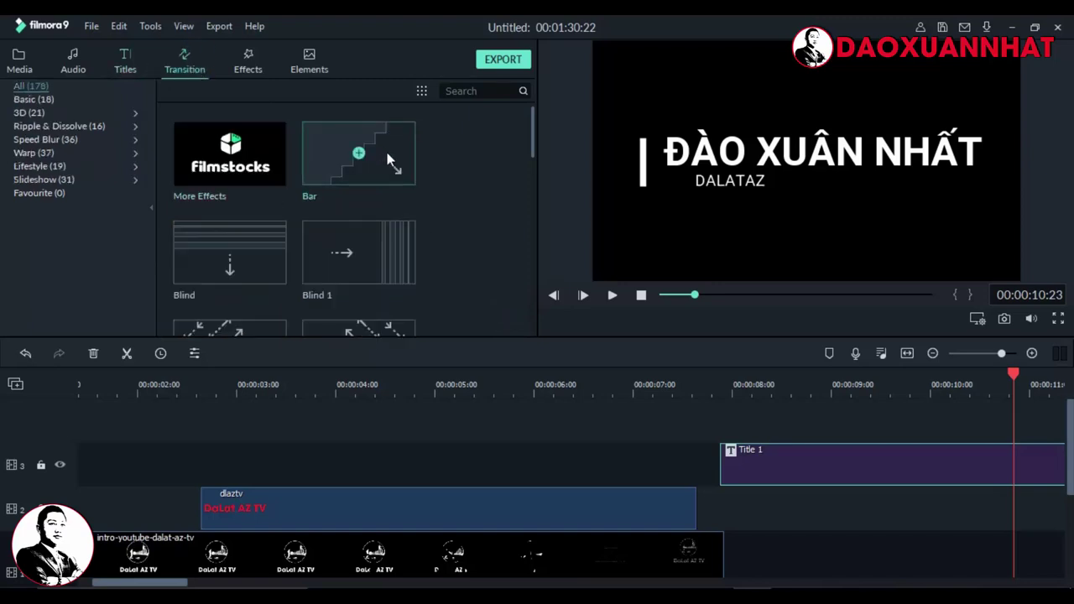
pyautogui.moveTo(388, 160); pyautogui.dragTo(243, 507)
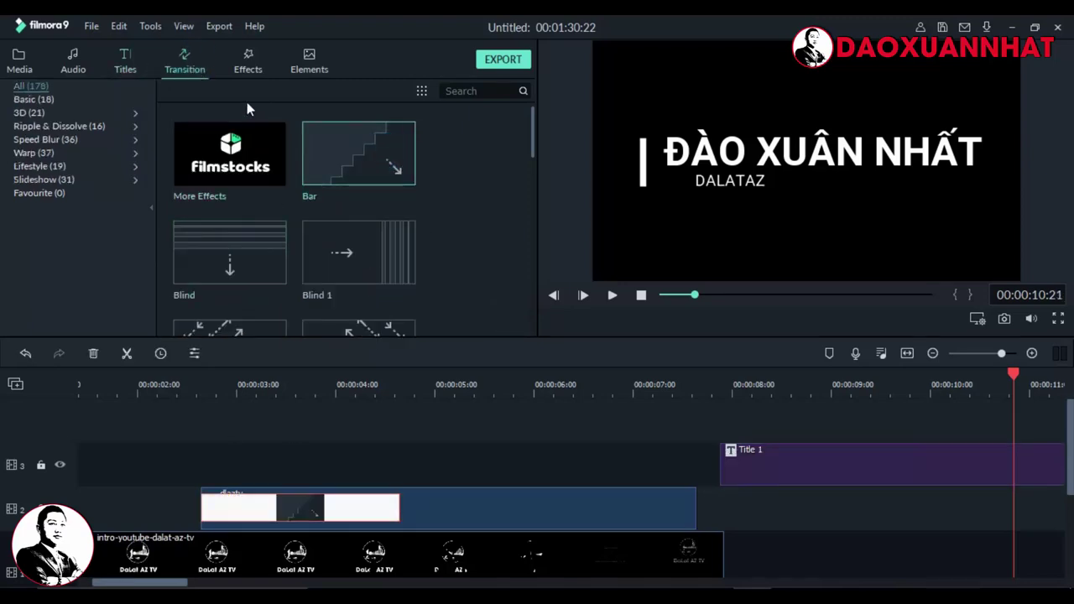
# Find the Ash filter in the effects library and play its preview
pyautogui.click(247, 60)
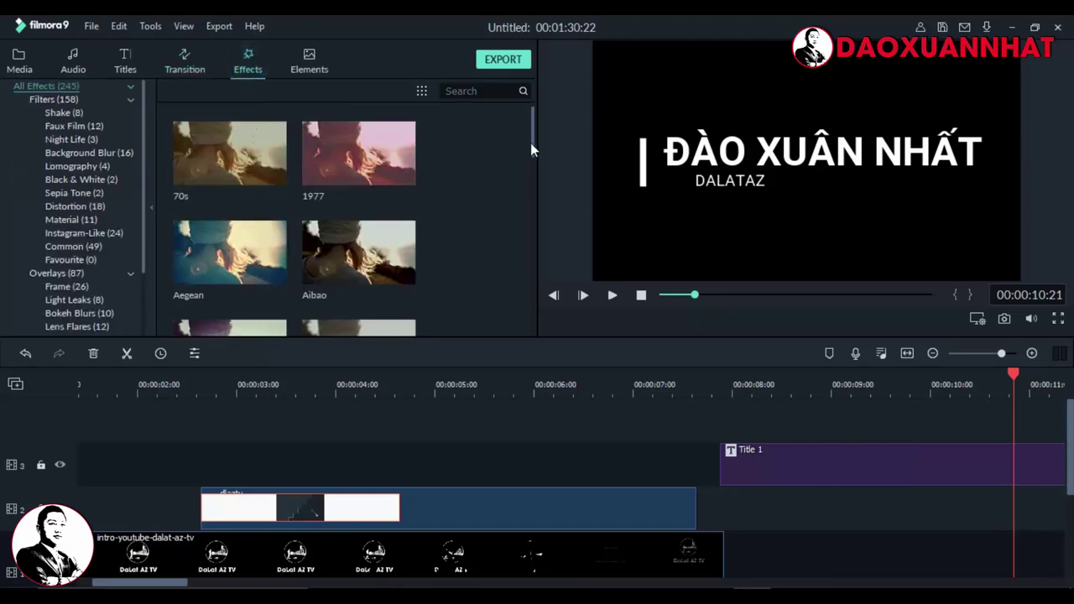
pyautogui.moveTo(530, 142)
pyautogui.mouseDown()
pyautogui.moveTo(517, 356)
pyautogui.moveTo(518, 136)
pyautogui.moveTo(518, 166)
pyautogui.mouseUp()
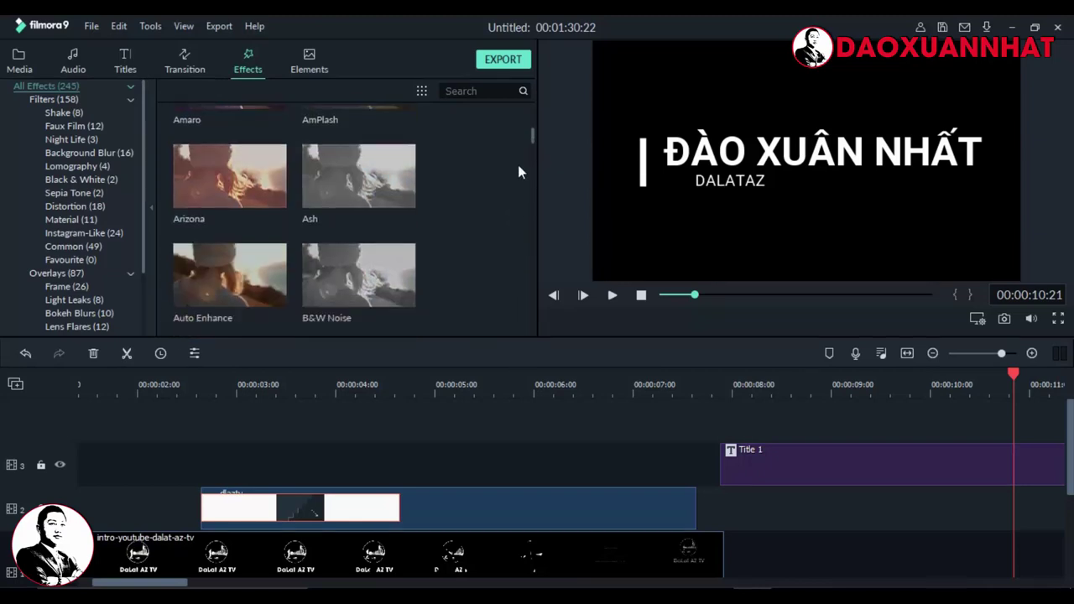
pyautogui.click(360, 178)
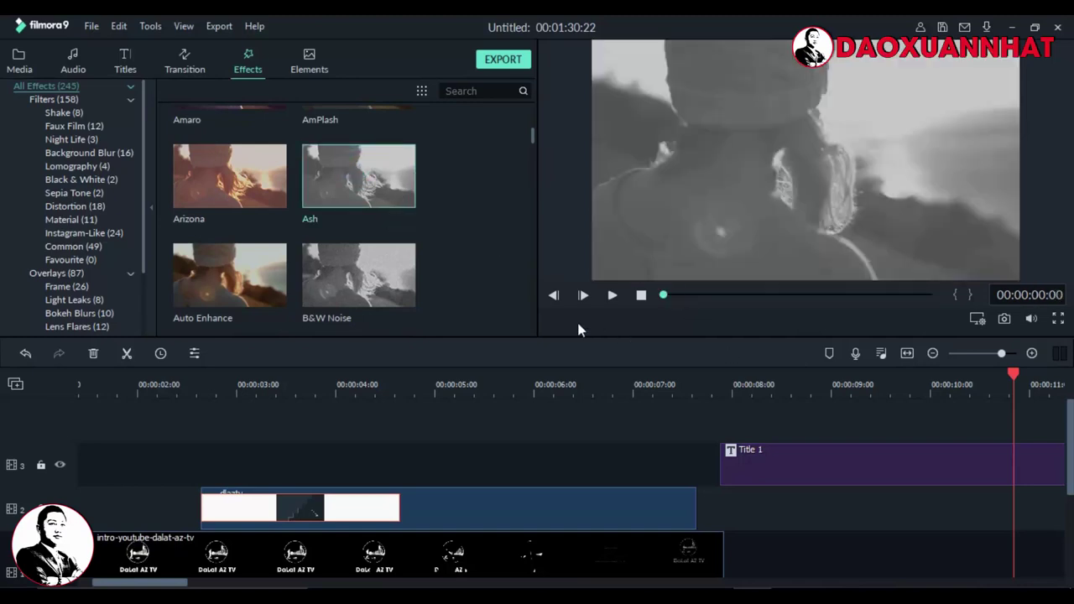
pyautogui.click(611, 295)
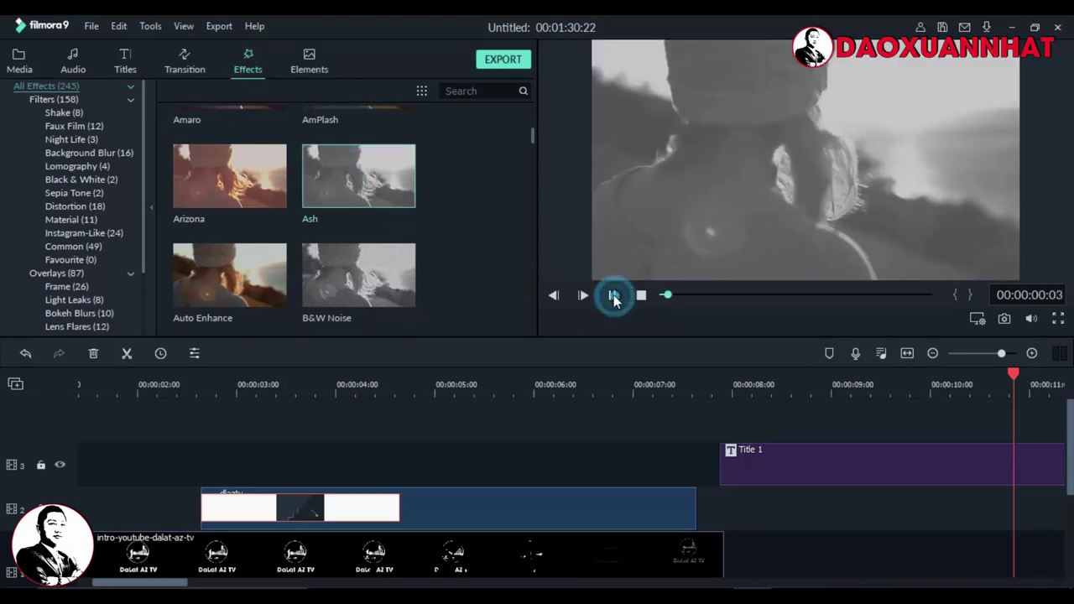
pyautogui.click(611, 295)
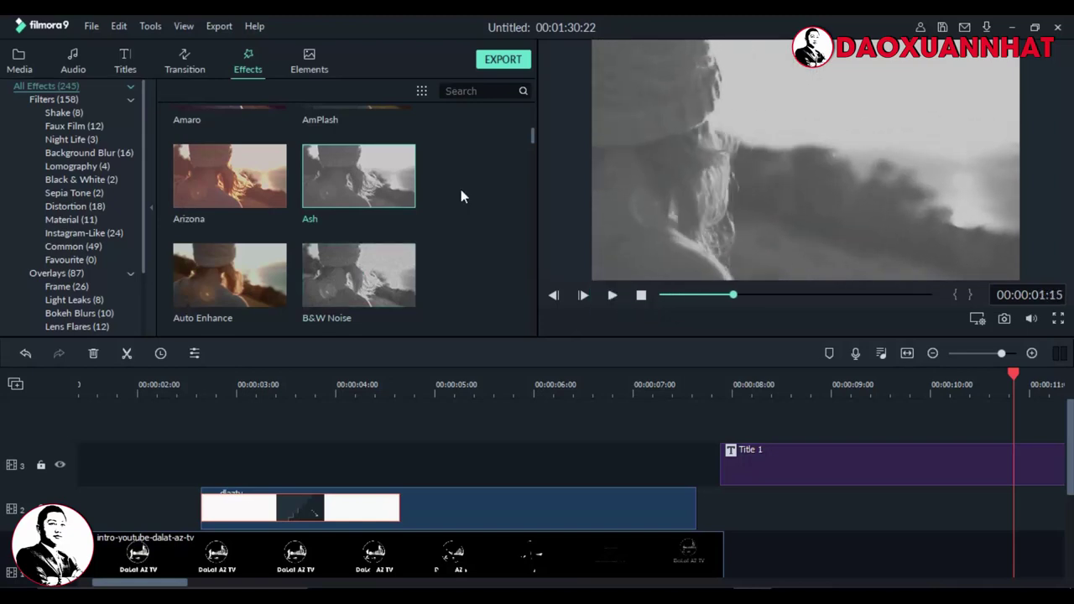
# Browse the remaining effects down to the Bokeh overlays, check the options of Bokeh 4, and look through the whole transition library
pyautogui.moveTo(531, 139)
pyautogui.mouseDown()
pyautogui.moveTo(530, 341)
pyautogui.moveTo(531, 128)
pyautogui.mouseUp()
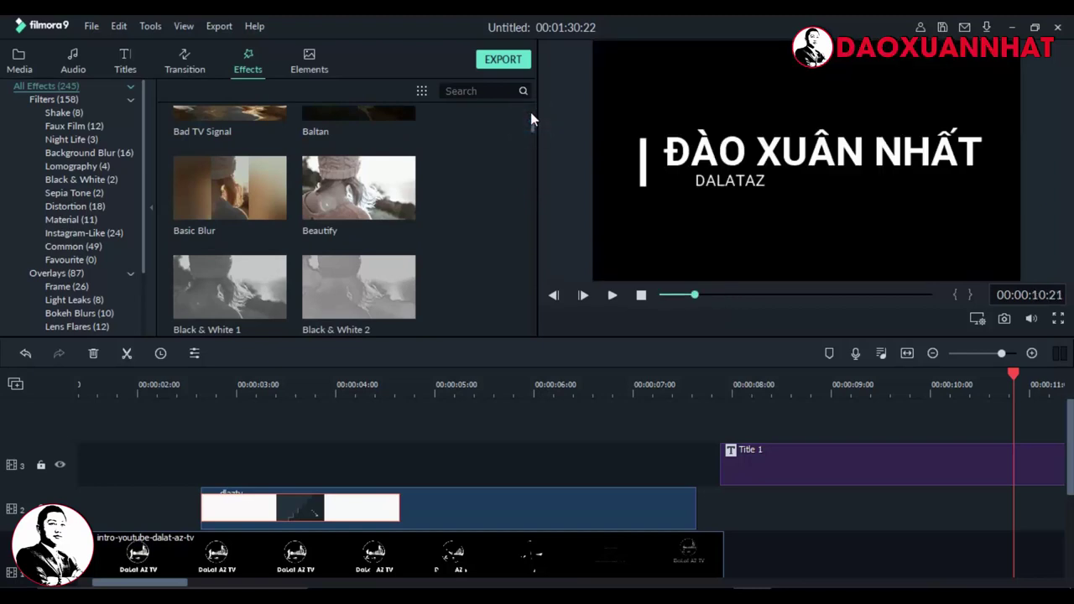
pyautogui.scroll(-4, 444, 228)
pyautogui.scroll(-12, 444, 225)
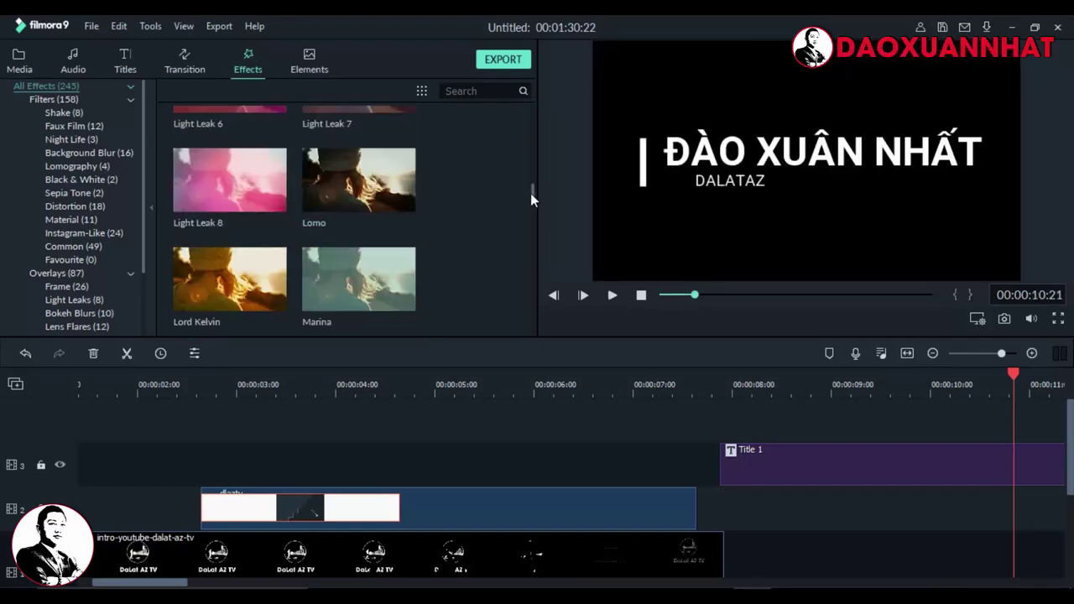
pyautogui.moveTo(530, 193); pyautogui.dragTo(530, 273)
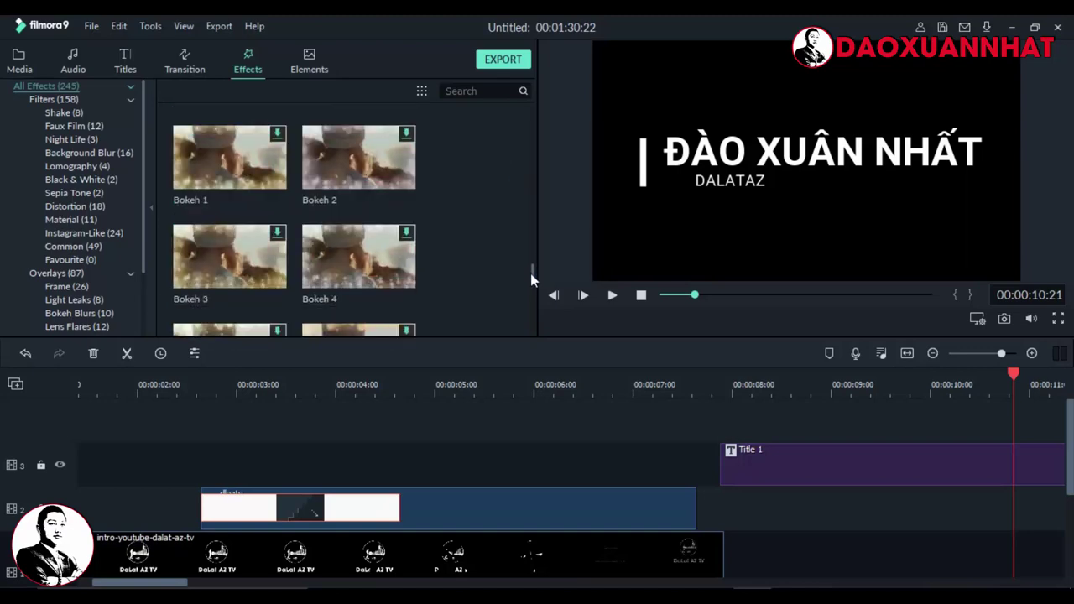
pyautogui.rightClick(406, 236)
pyautogui.click(483, 264)
pyautogui.click(184, 62)
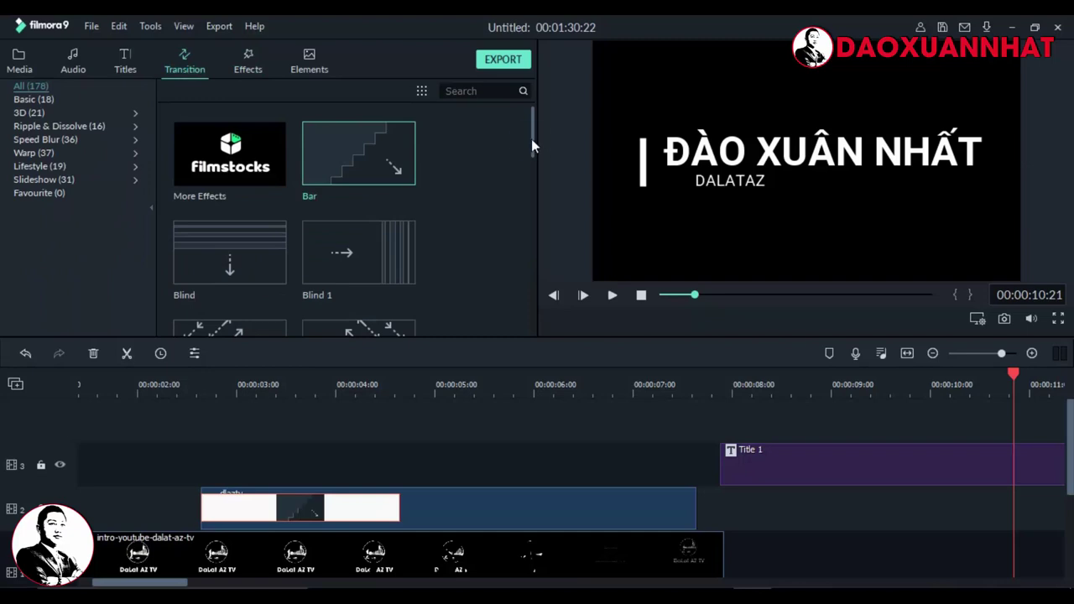
pyautogui.moveTo(531, 138); pyautogui.dragTo(536, 383)
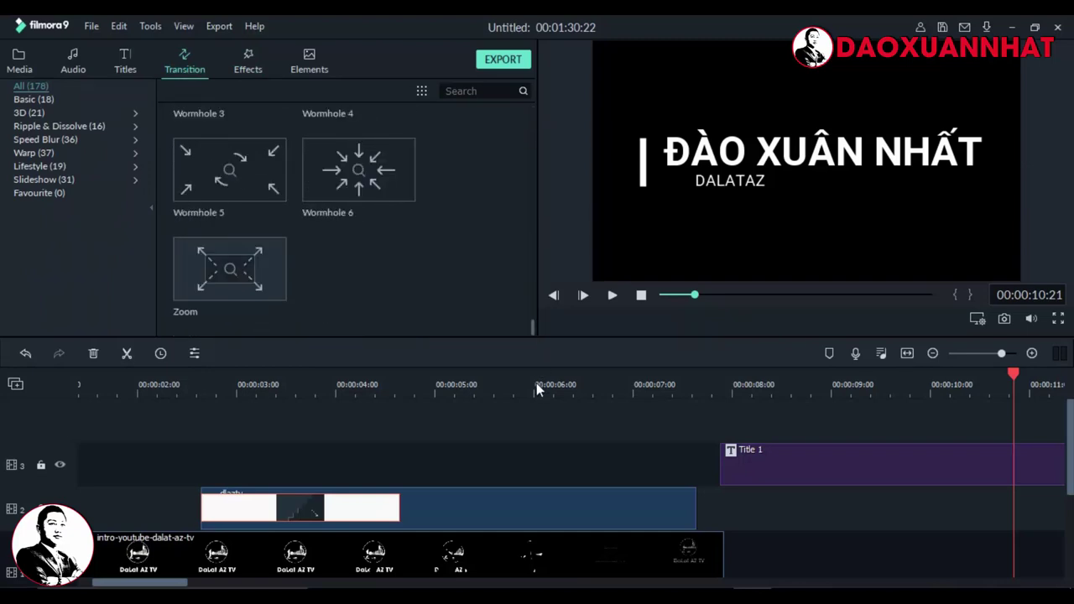
# Look through the Titles category to its end and check the download options of the Title 24 preset
pyautogui.click(125, 62)
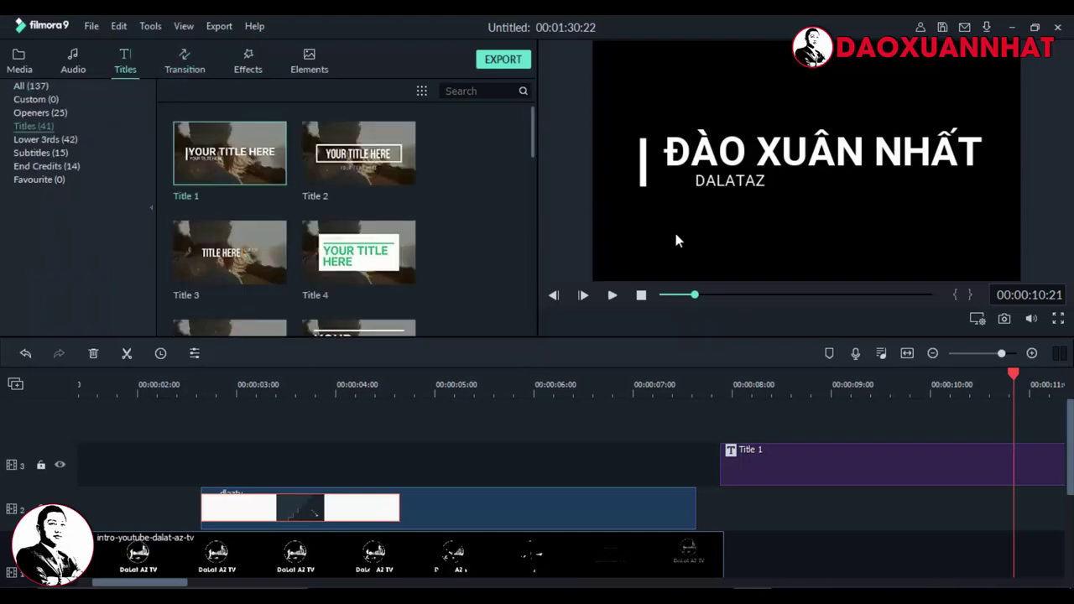
pyautogui.moveTo(534, 148); pyautogui.dragTo(522, 365)
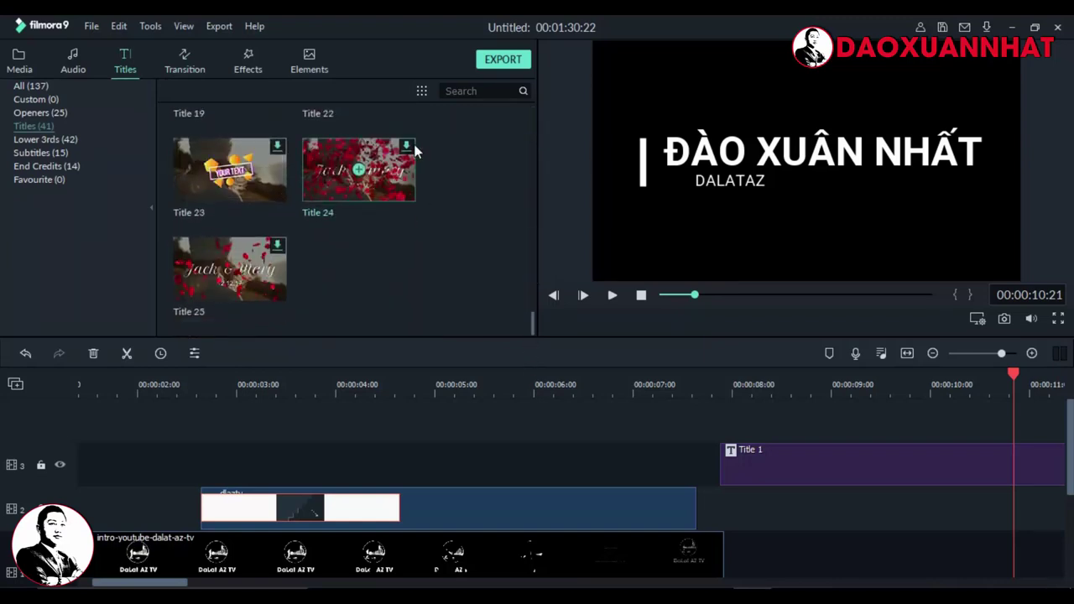
pyautogui.rightClick(385, 153)
pyautogui.click(444, 187)
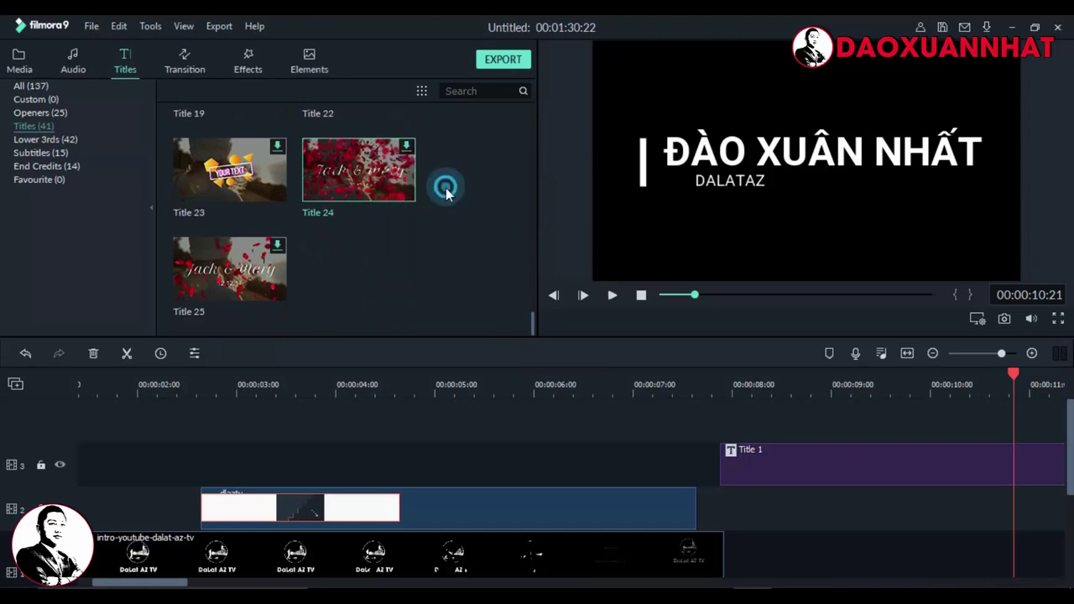
pyautogui.rightClick(401, 153)
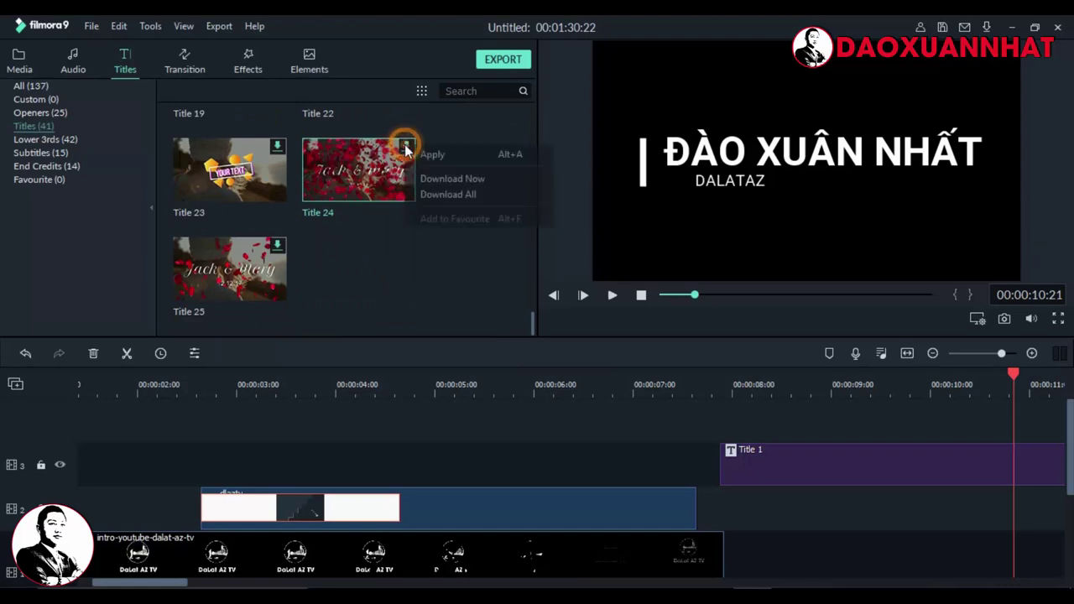
pyautogui.click(441, 174)
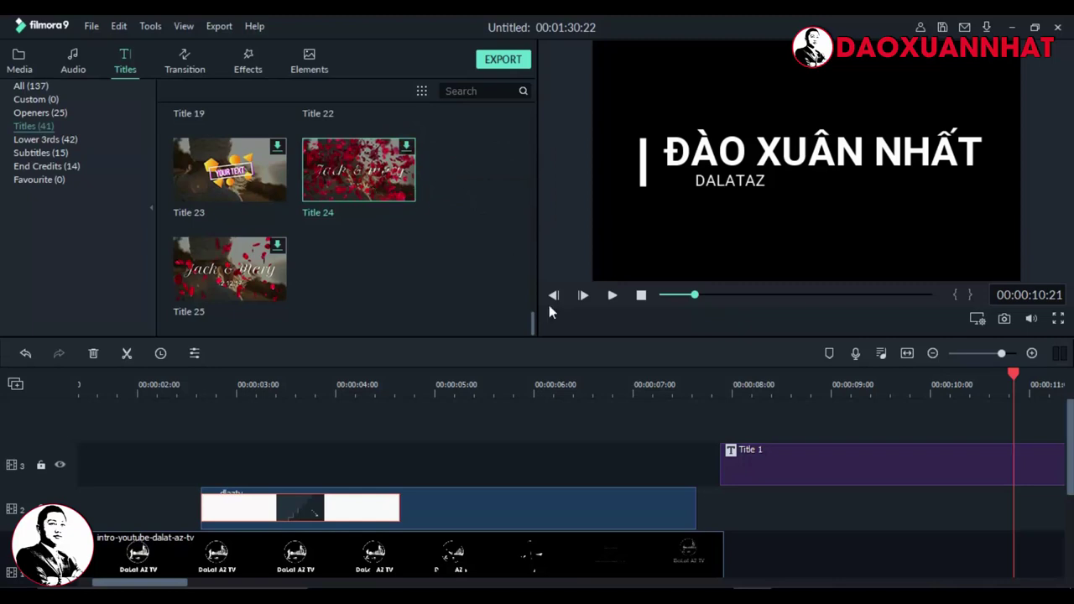
pyautogui.moveTo(531, 326); pyautogui.dragTo(517, 114)
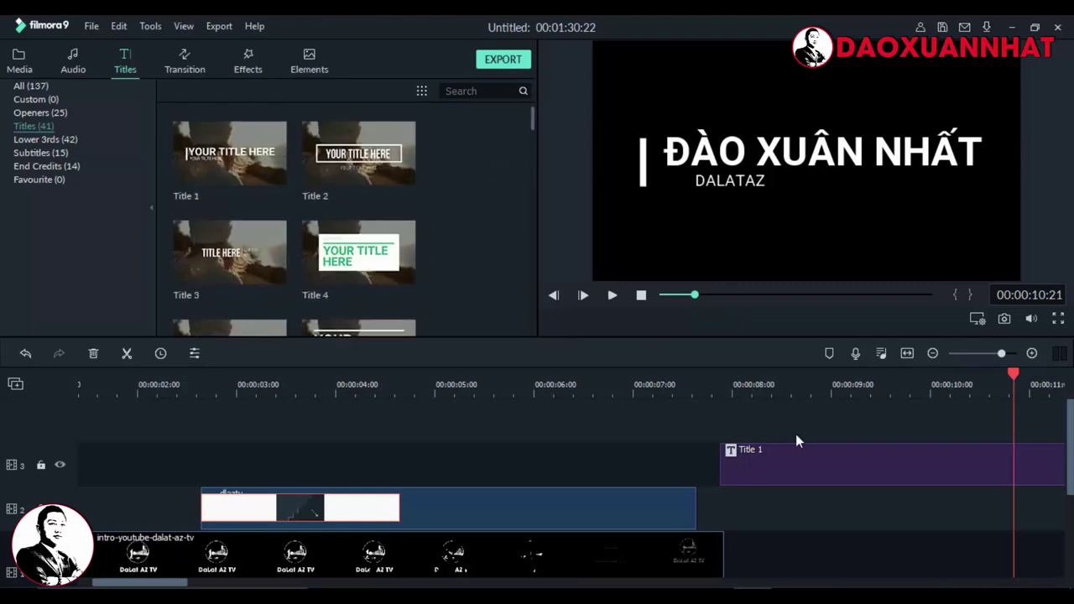
# Move the Title 1 clip on track 3 earlier to start at about 4 seconds and place the playhead at 00:00:01:18
pyautogui.moveTo(795, 448); pyautogui.dragTo(487, 449)
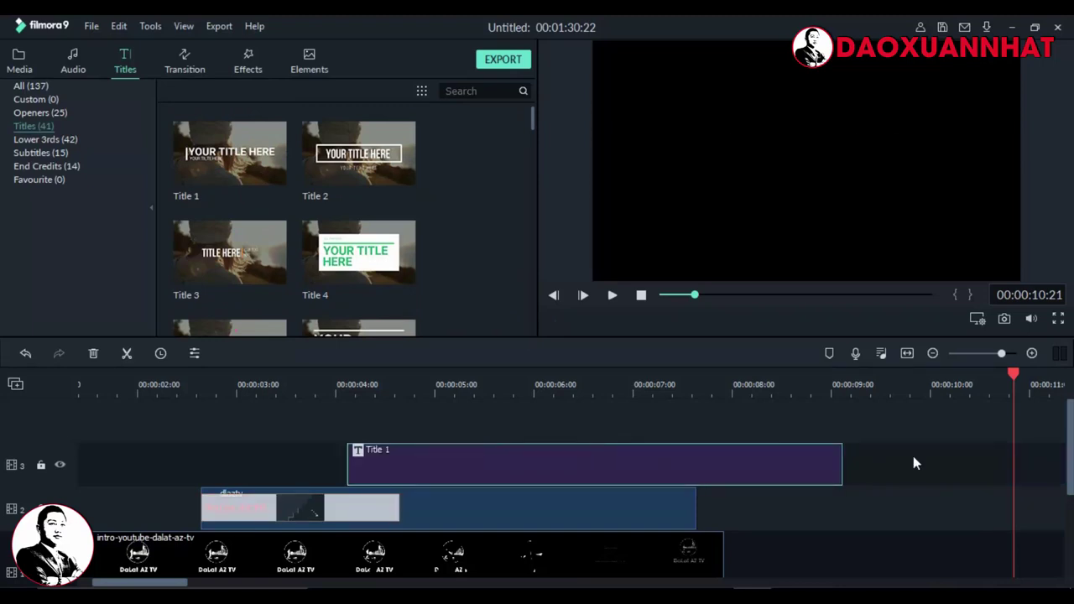
pyautogui.hscroll(5, 1064, 455)
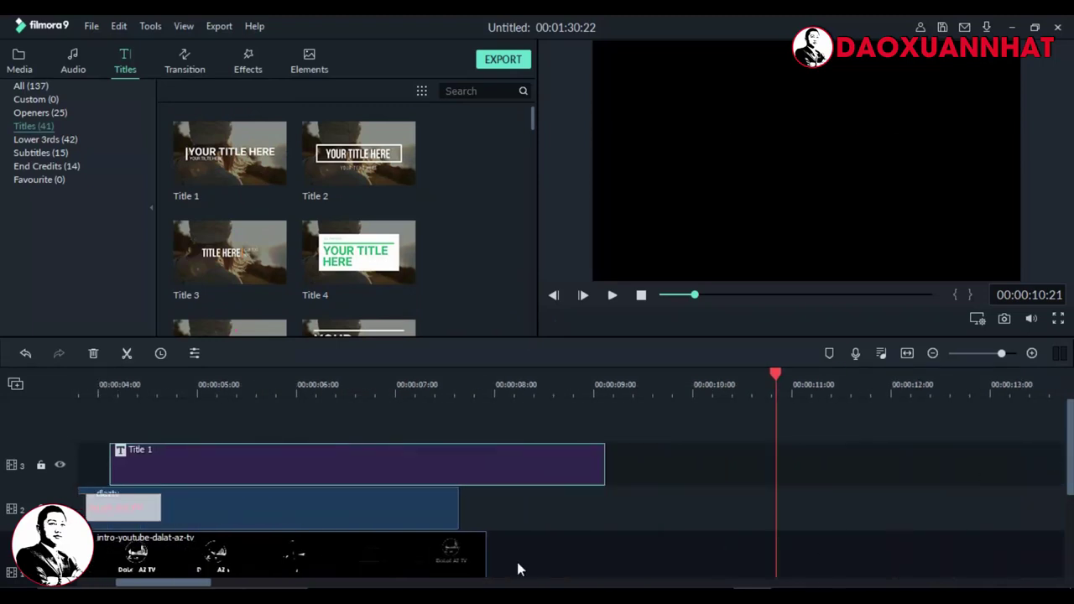
pyautogui.hscroll(-8, 201, 584)
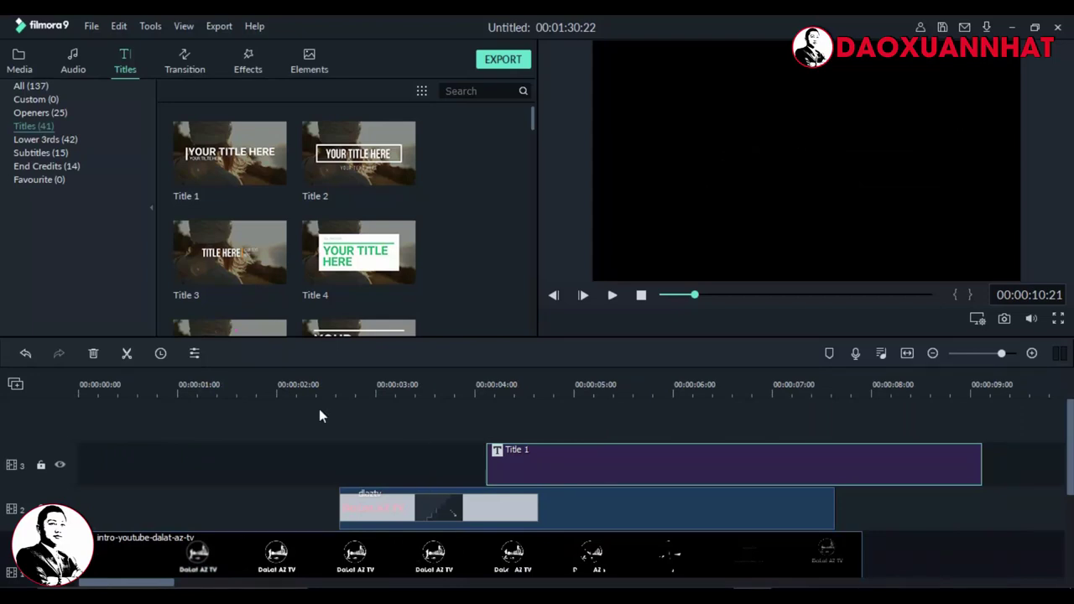
pyautogui.click(221, 391)
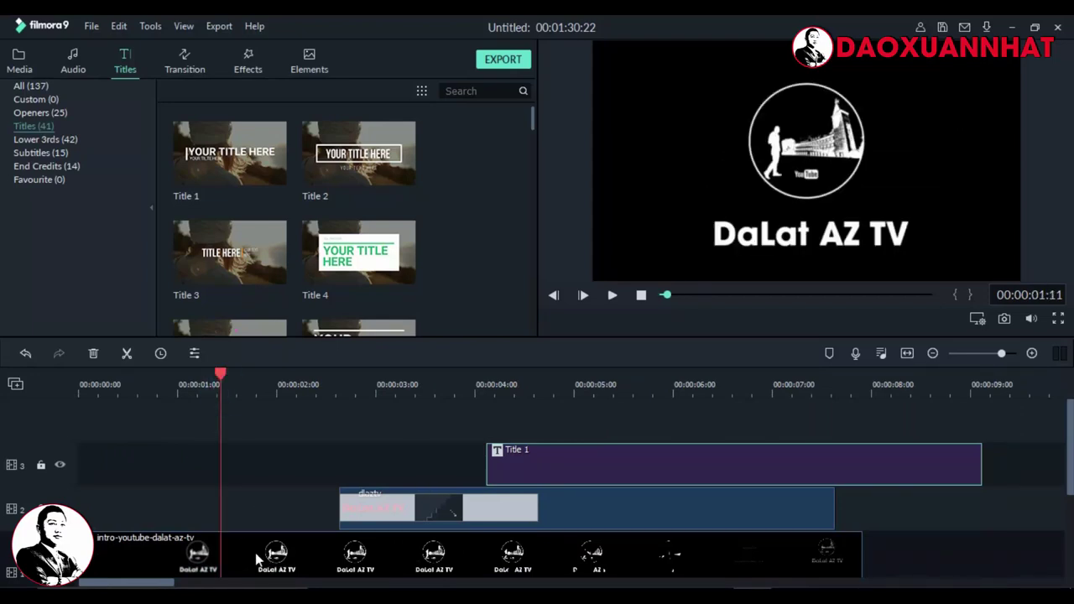
pyautogui.click(248, 394)
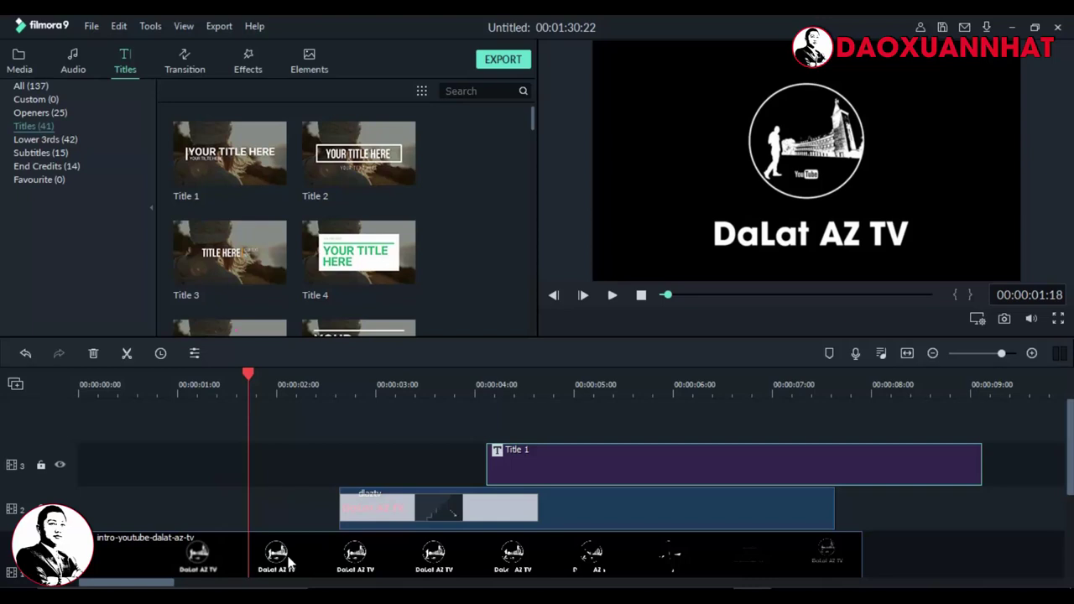
# Split the intro clip on track 1 at 00:00:01:18 and 00:00:00:18, and shift the middle piece slightly earlier
pyautogui.moveTo(305, 558); pyautogui.dragTo(443, 560)
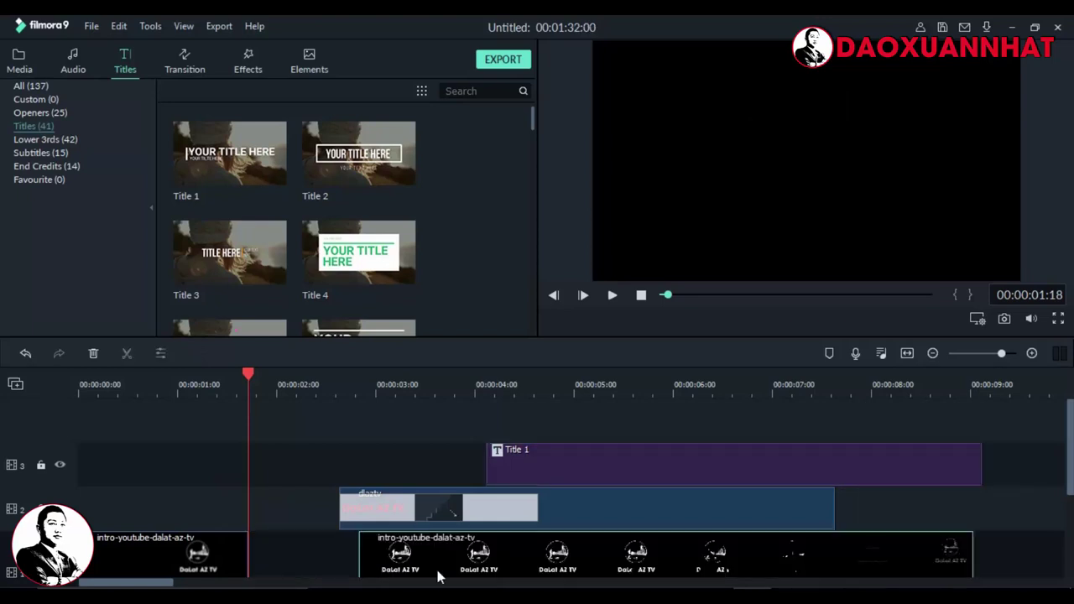
pyautogui.moveTo(788, 558); pyautogui.dragTo(670, 550)
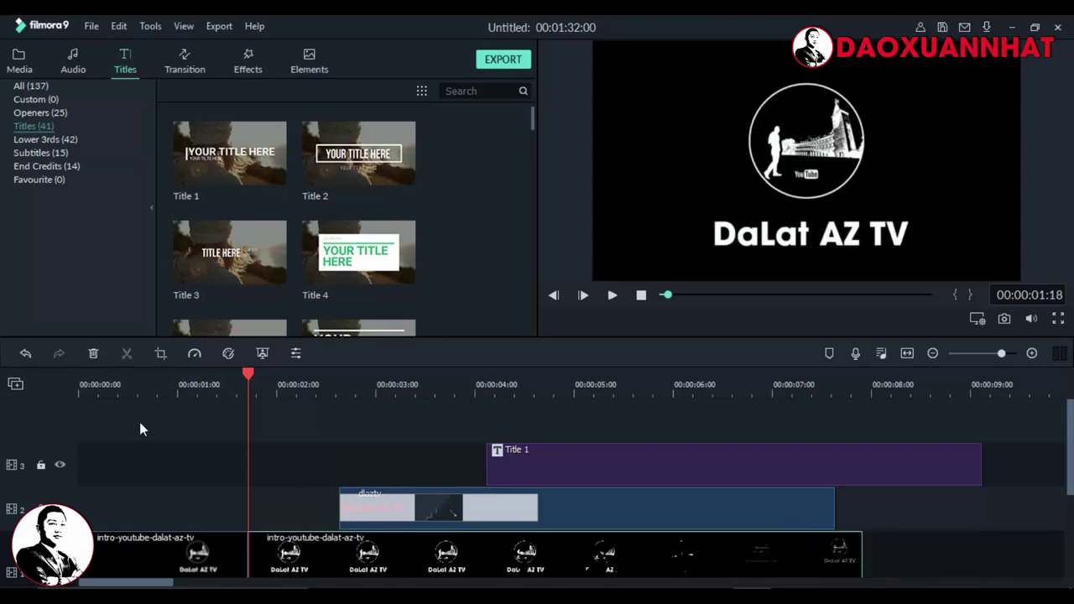
pyautogui.click(149, 388)
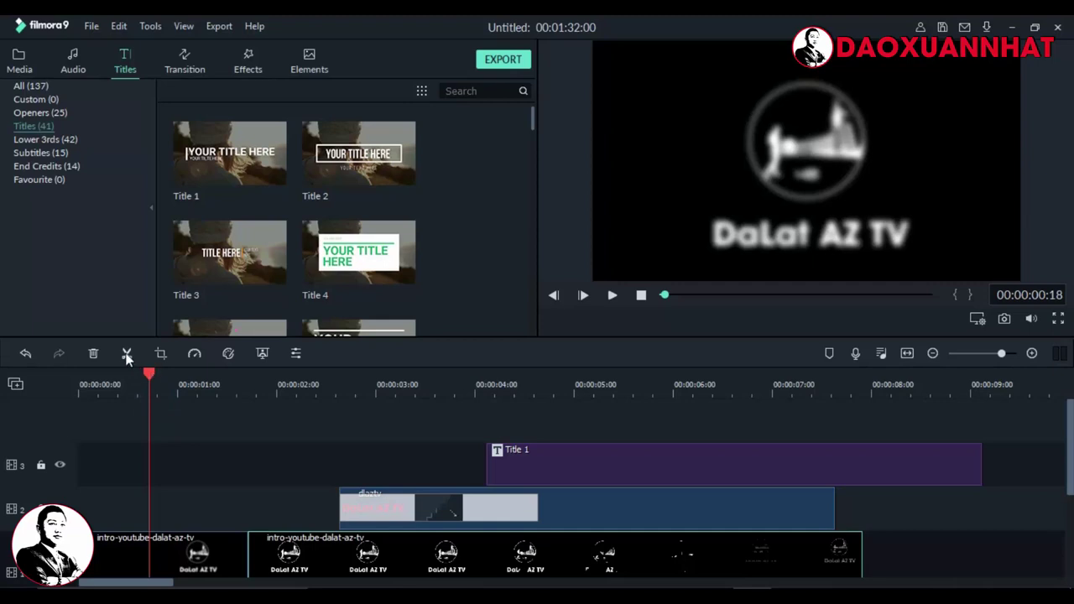
pyautogui.click(126, 353)
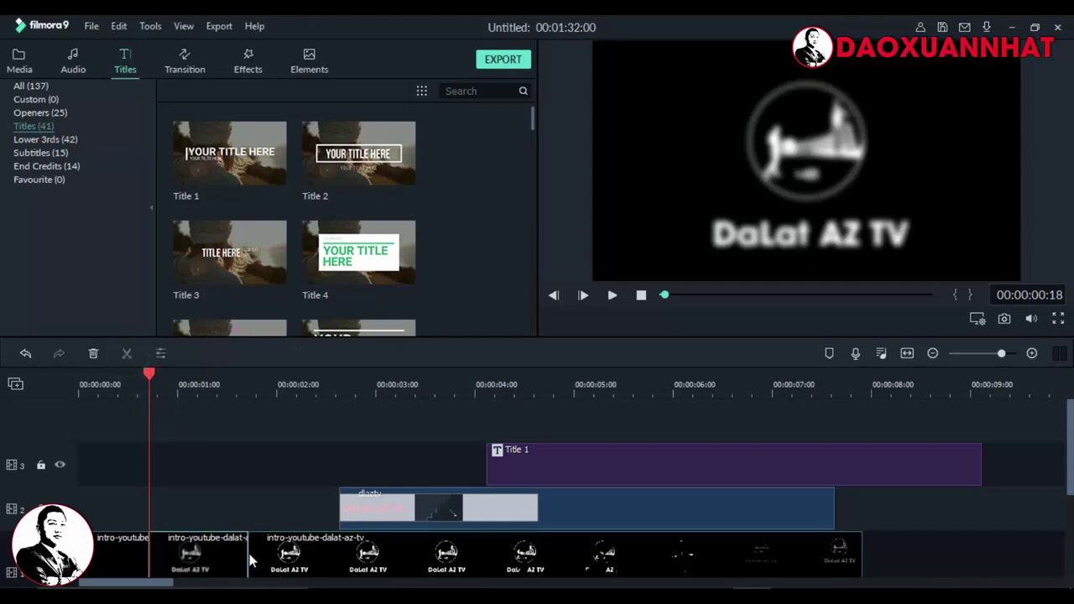
pyautogui.moveTo(209, 570); pyautogui.dragTo(198, 543)
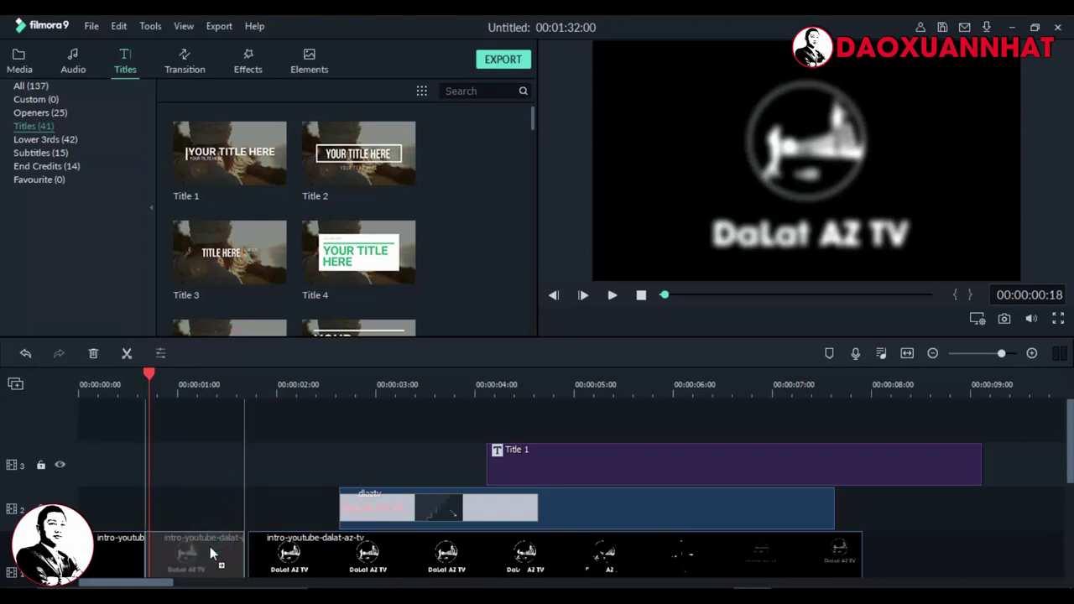
# Apply Chroma Key to the dlaztv clip on track 2 with green as the key colour
pyautogui.click(594, 499)
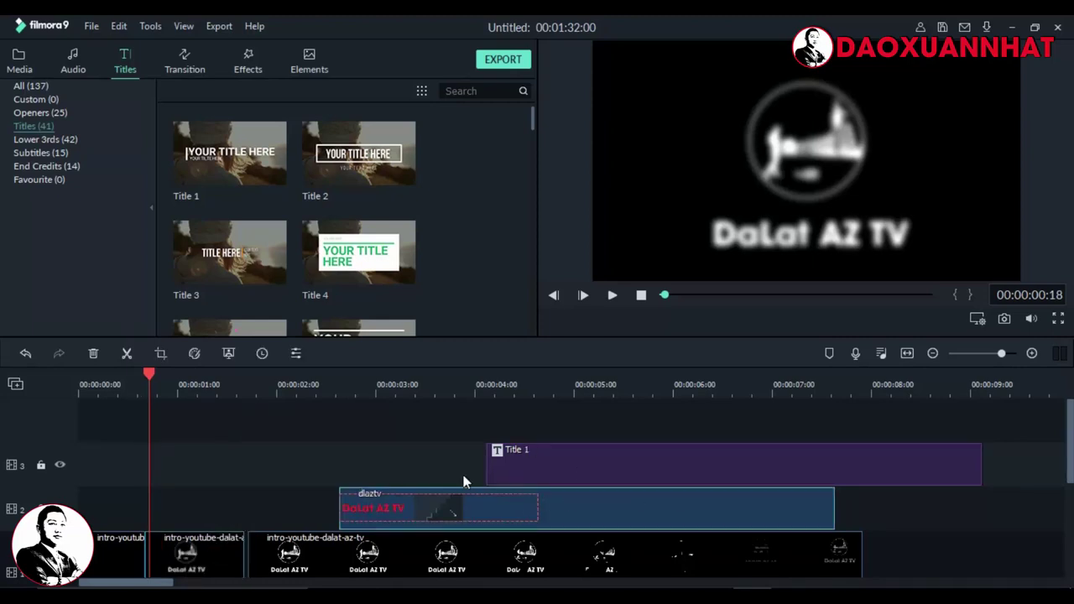
pyautogui.click(228, 353)
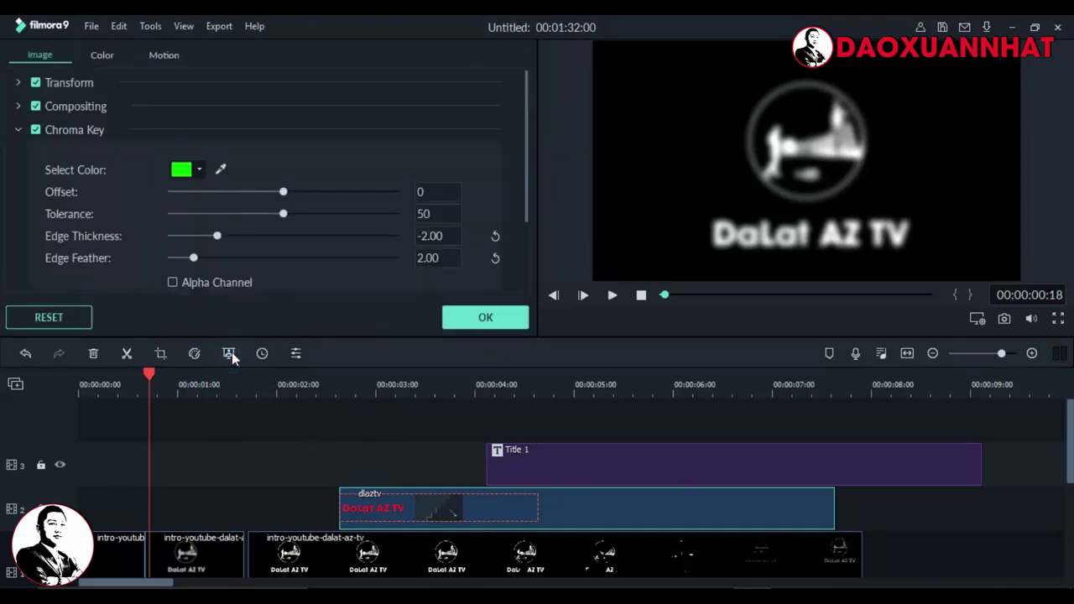
pyautogui.click(231, 354)
pyautogui.click(472, 318)
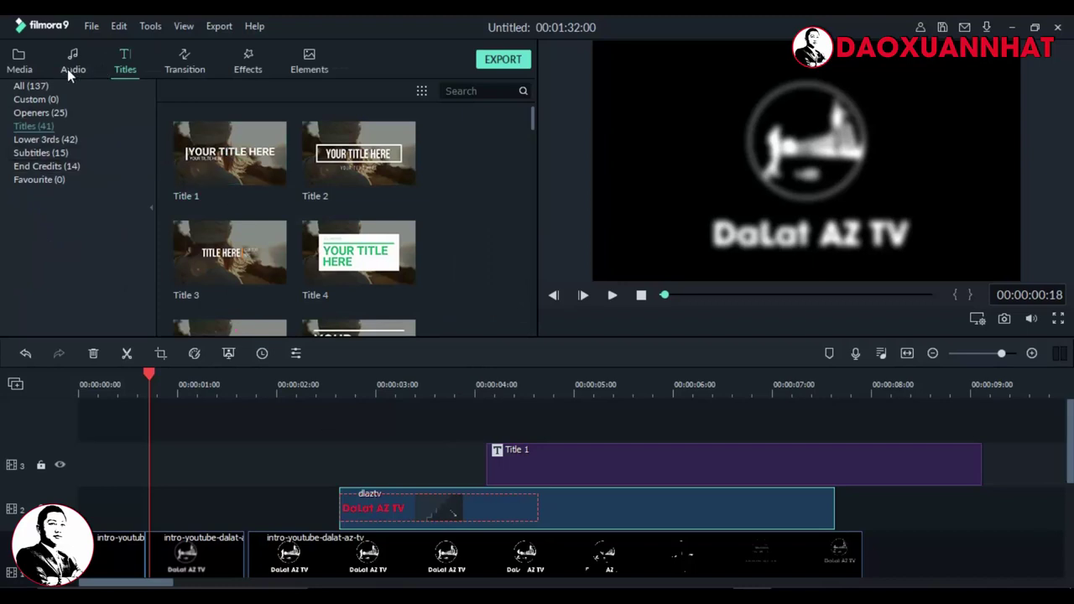
# Look through the project's media album and the Titles presets, and check the options of the Title 15 preset
pyautogui.click(19, 56)
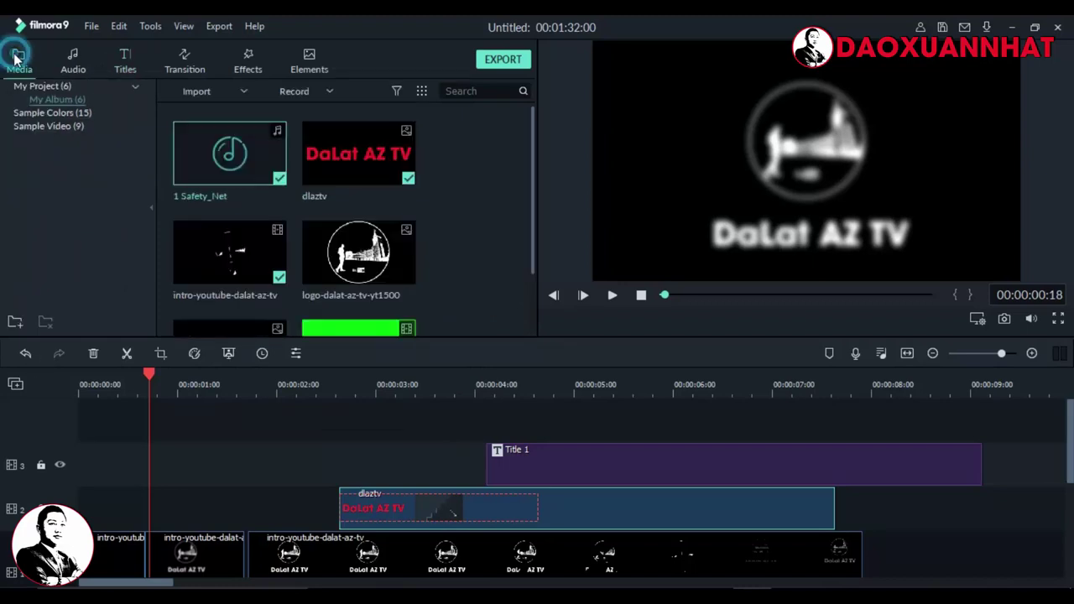
pyautogui.moveTo(534, 191); pyautogui.dragTo(530, 319)
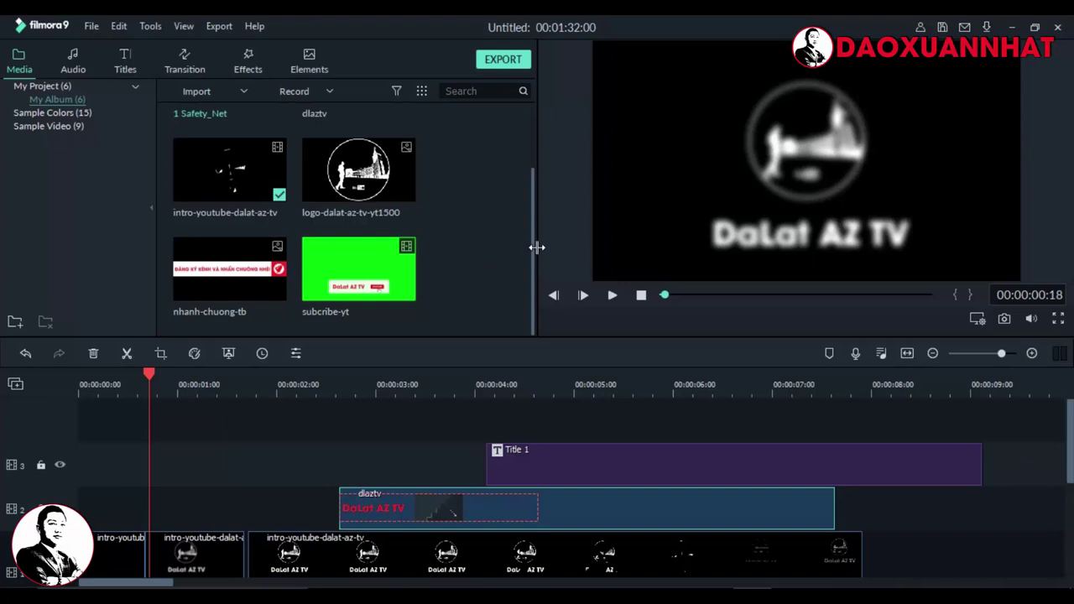
pyautogui.moveTo(531, 249); pyautogui.dragTo(530, 295)
pyautogui.moveTo(531, 247); pyautogui.dragTo(534, 277)
pyautogui.scroll(3, 531, 252)
pyautogui.scroll(-3, 532, 254)
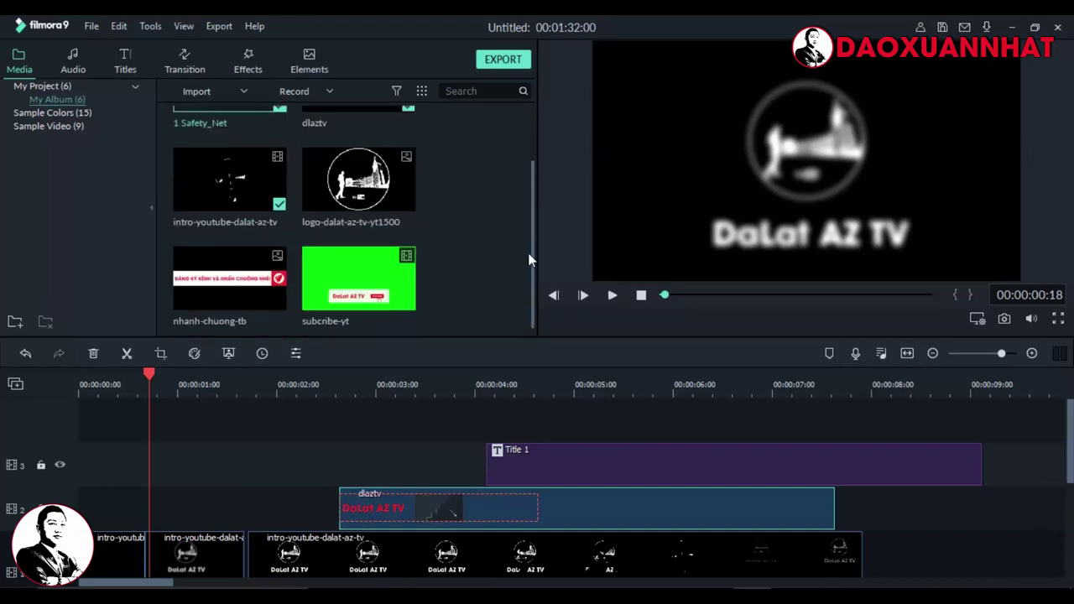
pyautogui.click(139, 64)
pyautogui.moveTo(531, 118); pyautogui.dragTo(531, 285)
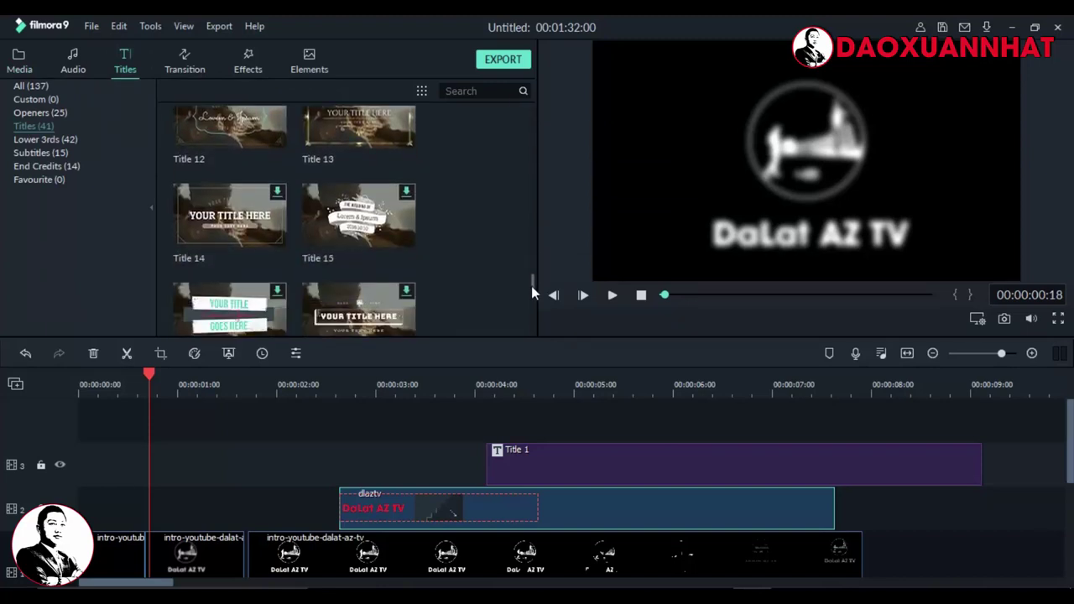
pyautogui.rightClick(411, 196)
pyautogui.click(457, 233)
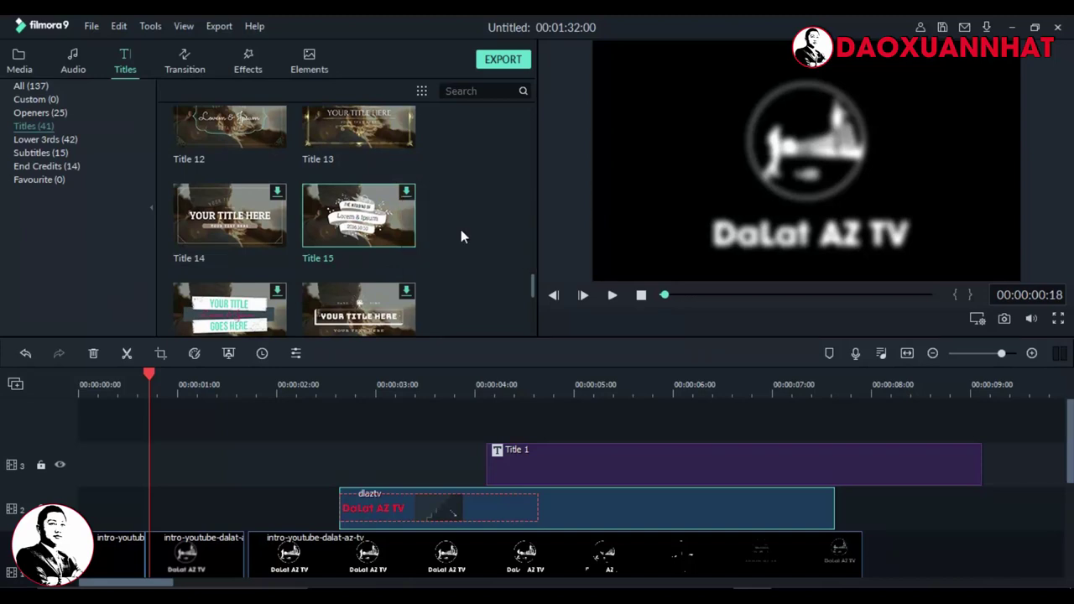
# Add the Wormhole 5 transition to the start and end of the Title 1 clip and move it to start at about 4.8 seconds
pyautogui.click(194, 73)
pyautogui.moveTo(204, 171); pyautogui.dragTo(497, 473)
pyautogui.moveTo(243, 176); pyautogui.dragTo(990, 470)
pyautogui.moveTo(748, 472); pyautogui.dragTo(811, 476)
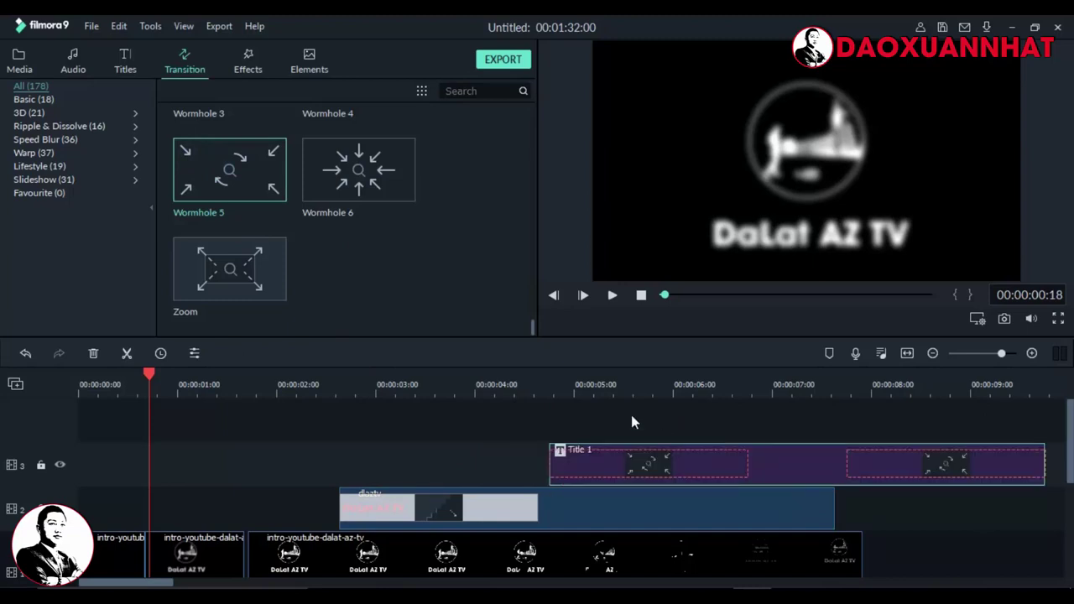
# Play the title with its transitions from 00:00:04:18 and pause the preview
pyautogui.click(545, 390)
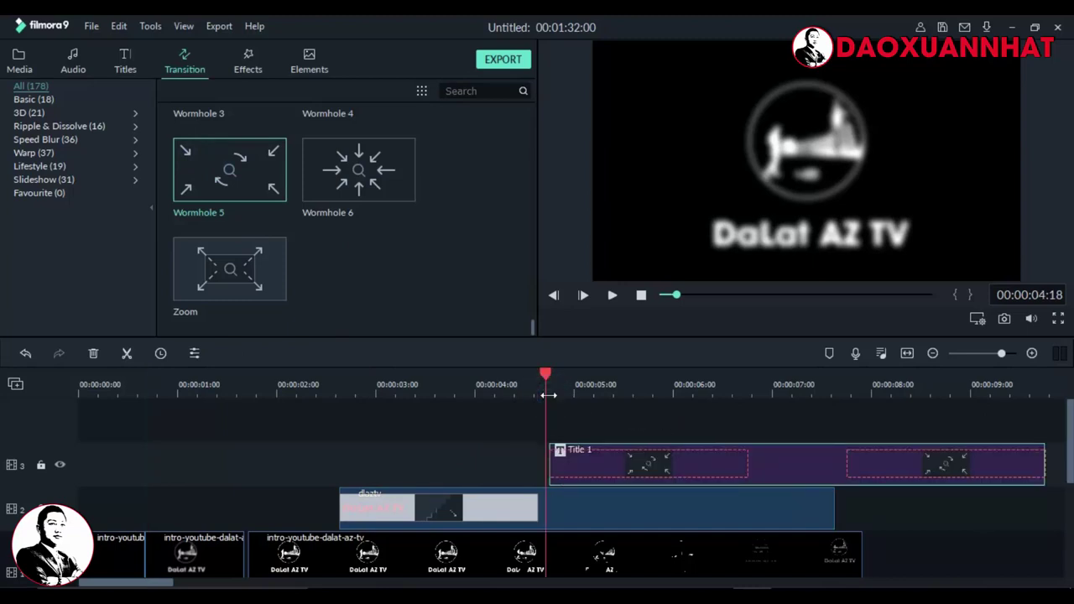
pyautogui.click(614, 295)
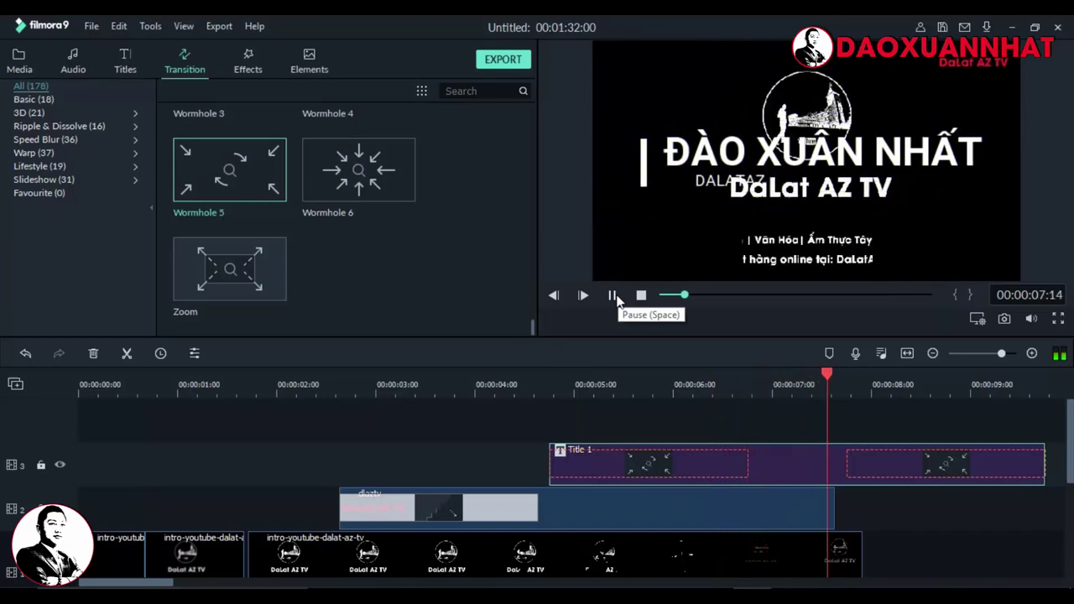
pyautogui.click(614, 295)
# Delete both Wormhole 5 transitions from the Title 1 clip on track 3
pyautogui.click(691, 470)
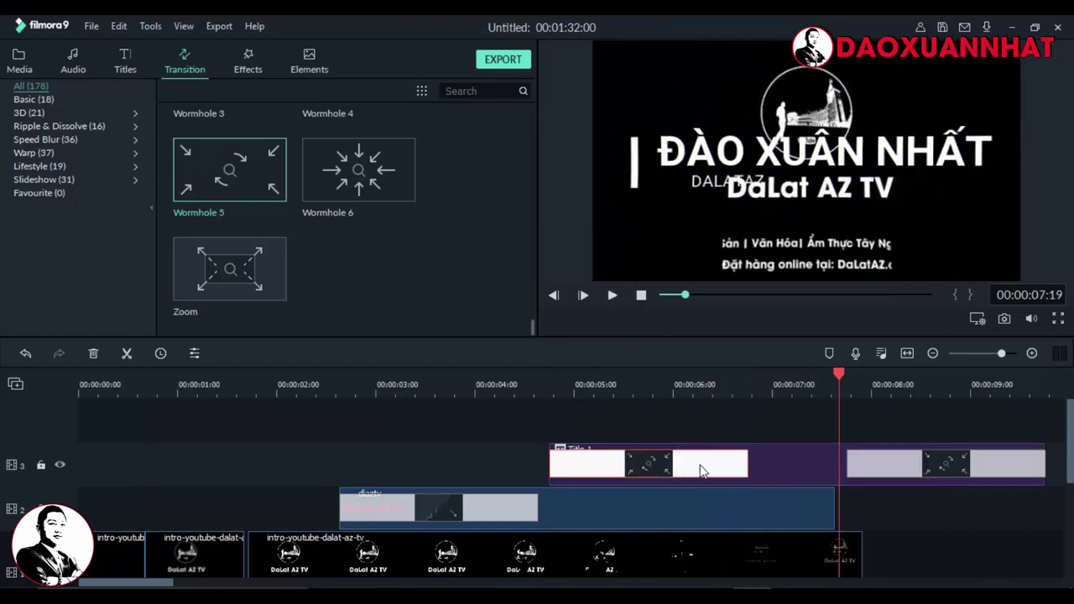
pyautogui.click(700, 466)
pyautogui.press('Delete')
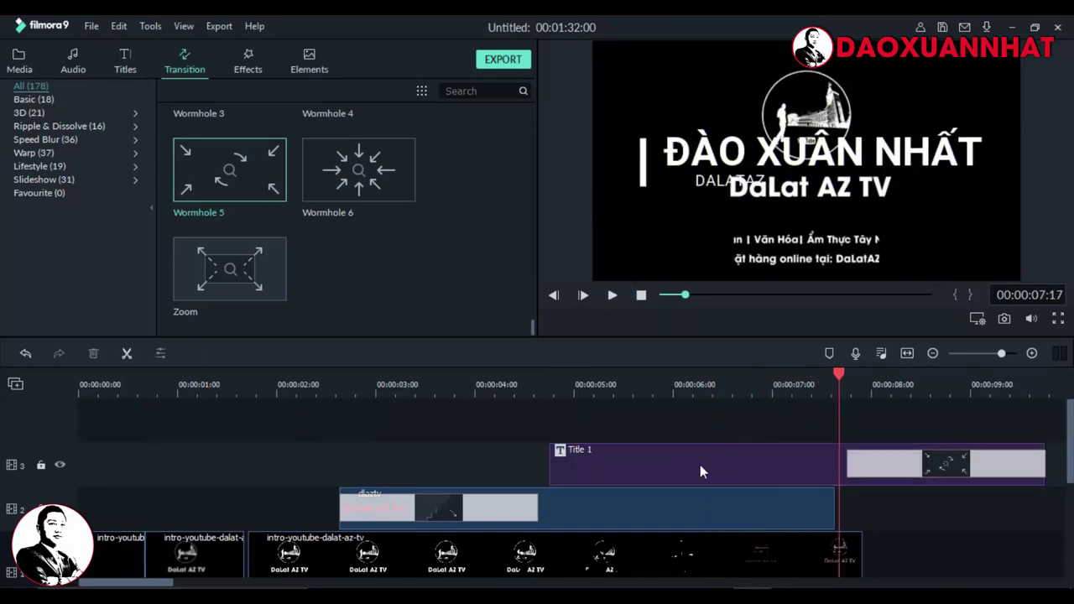
pyautogui.click(896, 467)
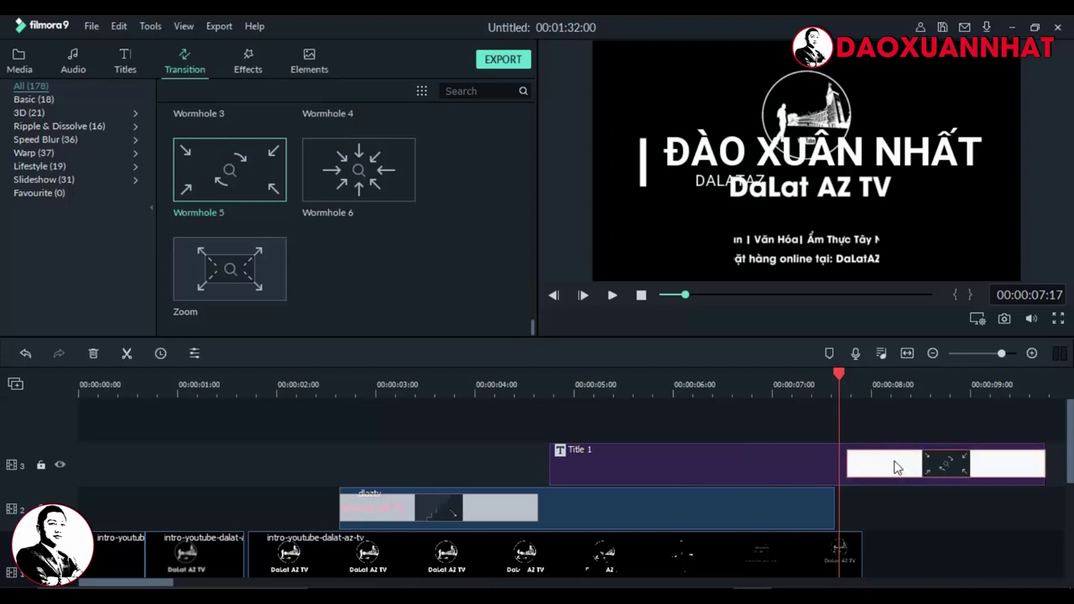
pyautogui.press('Delete')
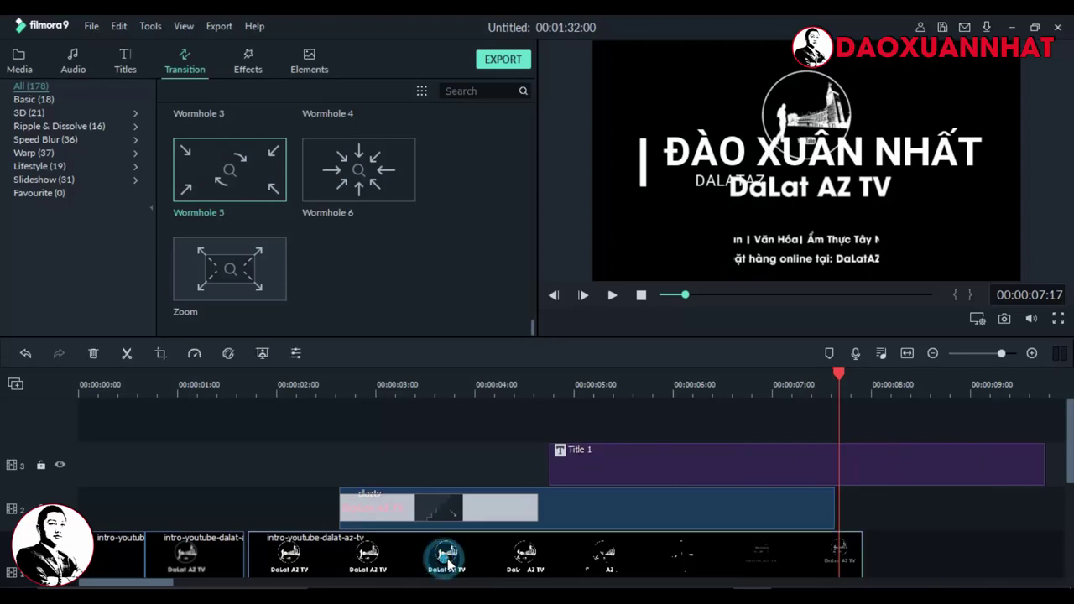
# Move the last intro piece on track 1 to start at about 2.3 seconds and slow its speed to 0.72x
pyautogui.moveTo(446, 557); pyautogui.dragTo(514, 568)
pyautogui.rightClick(555, 557)
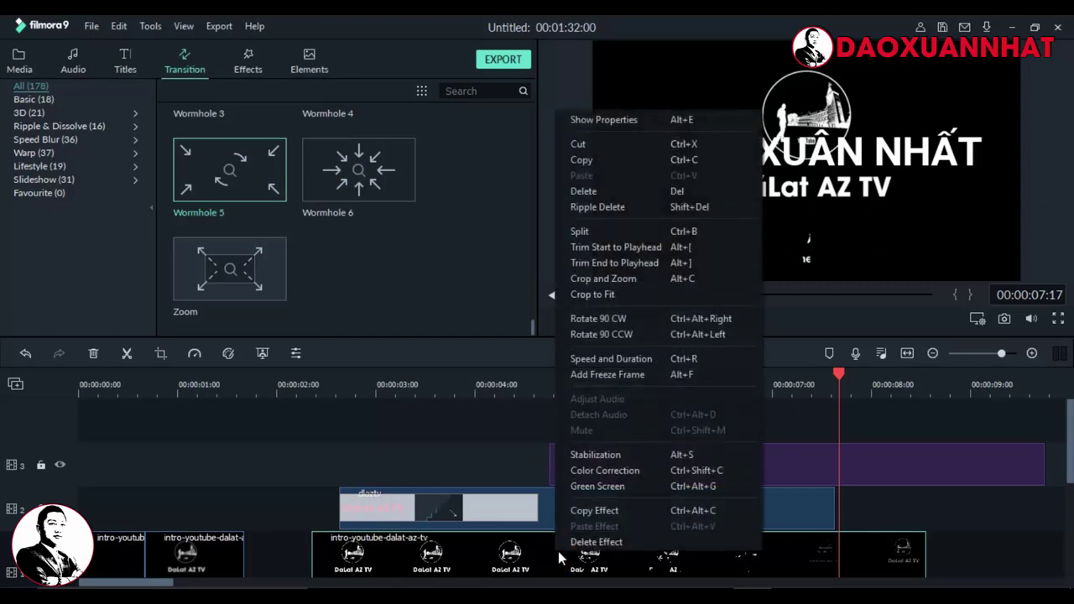
pyautogui.click(651, 359)
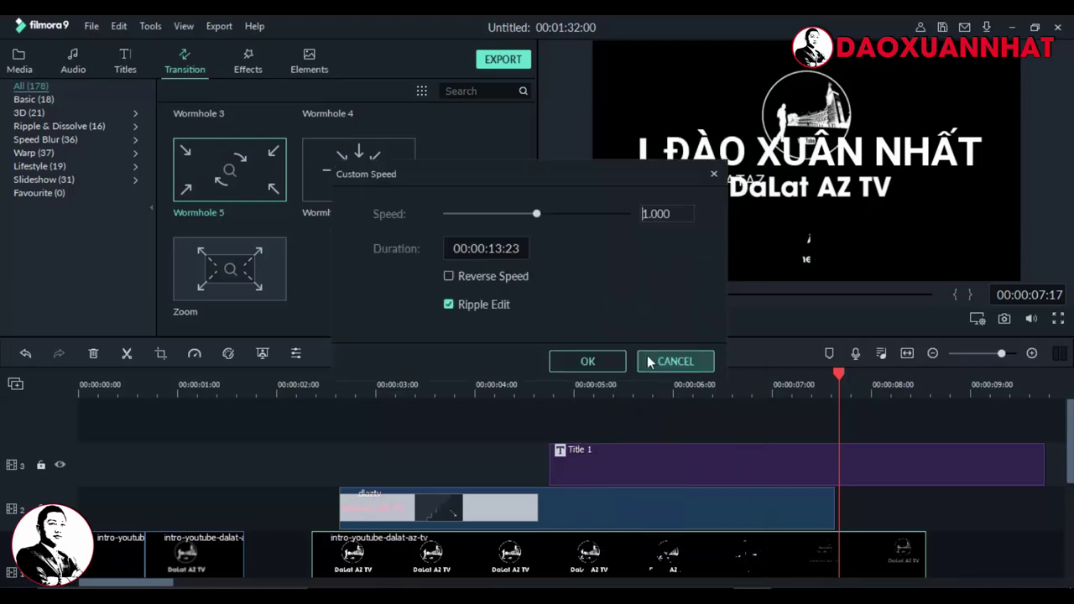
pyautogui.moveTo(536, 213); pyautogui.dragTo(513, 216)
pyautogui.click(588, 361)
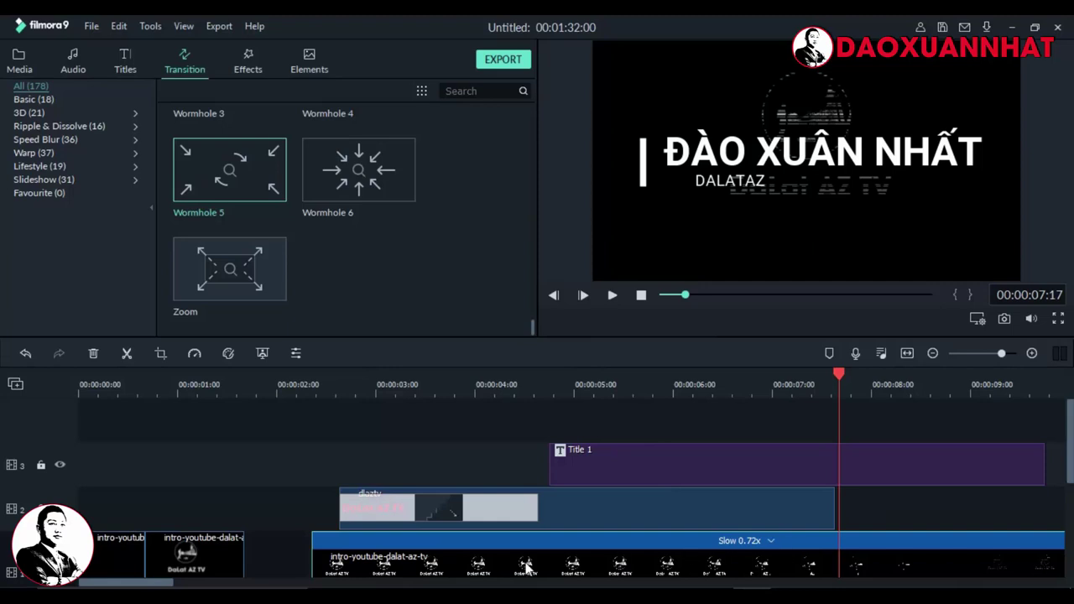
# Trim about 4 seconds off the slowed intro clip's start, then reposition and shorten it to span about 2.9 to 6.4 seconds
pyautogui.moveTo(543, 560); pyautogui.dragTo(509, 560)
pyautogui.click(280, 546)
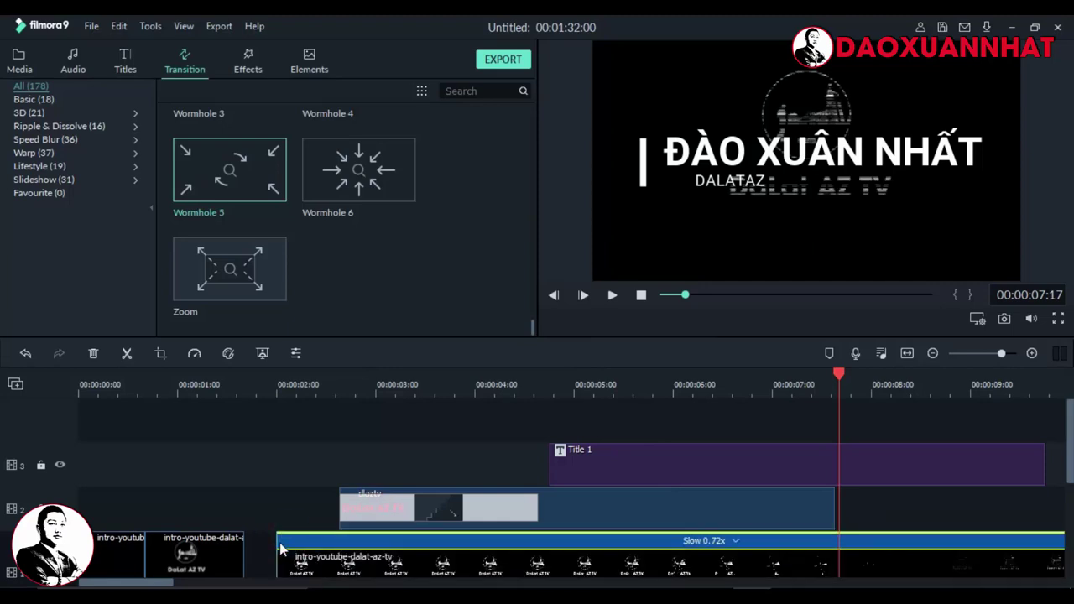
pyautogui.moveTo(277, 542); pyautogui.dragTo(675, 537)
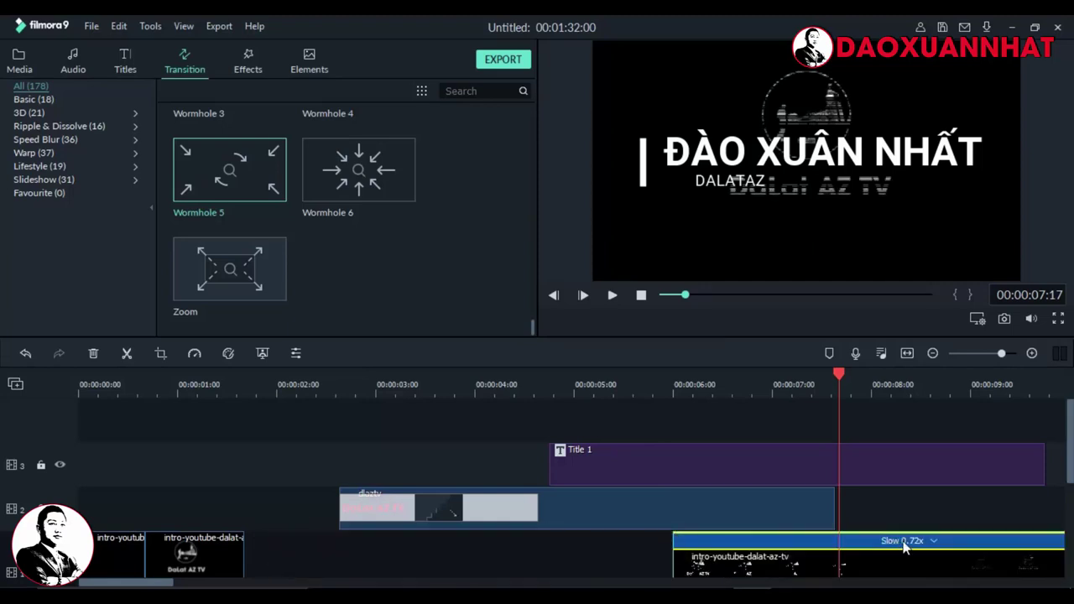
pyautogui.click(904, 543)
pyautogui.moveTo(770, 569); pyautogui.dragTo(419, 547)
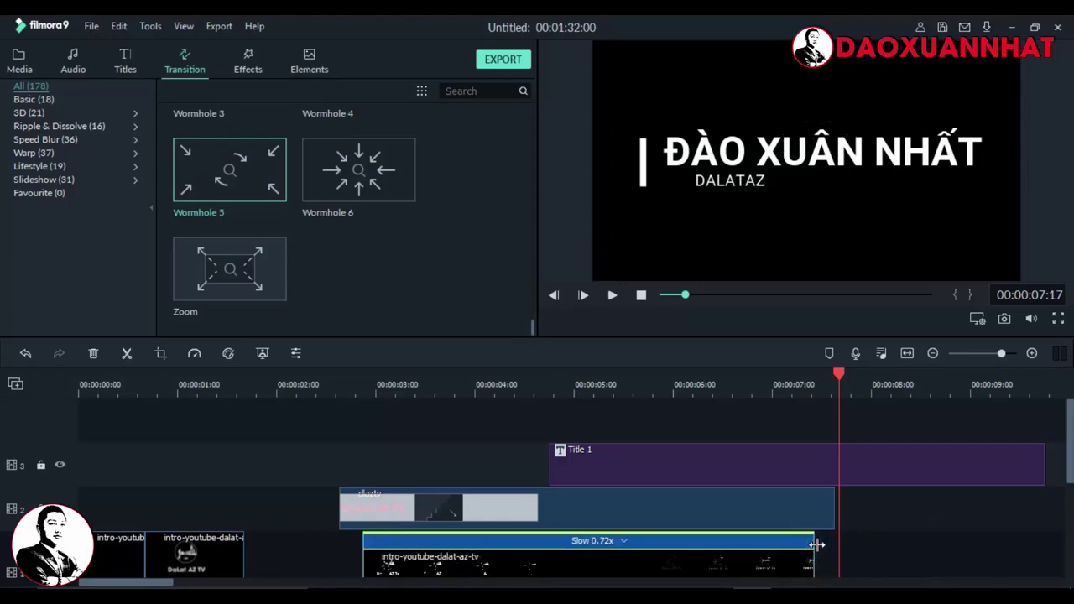
pyautogui.moveTo(808, 539); pyautogui.dragTo(714, 544)
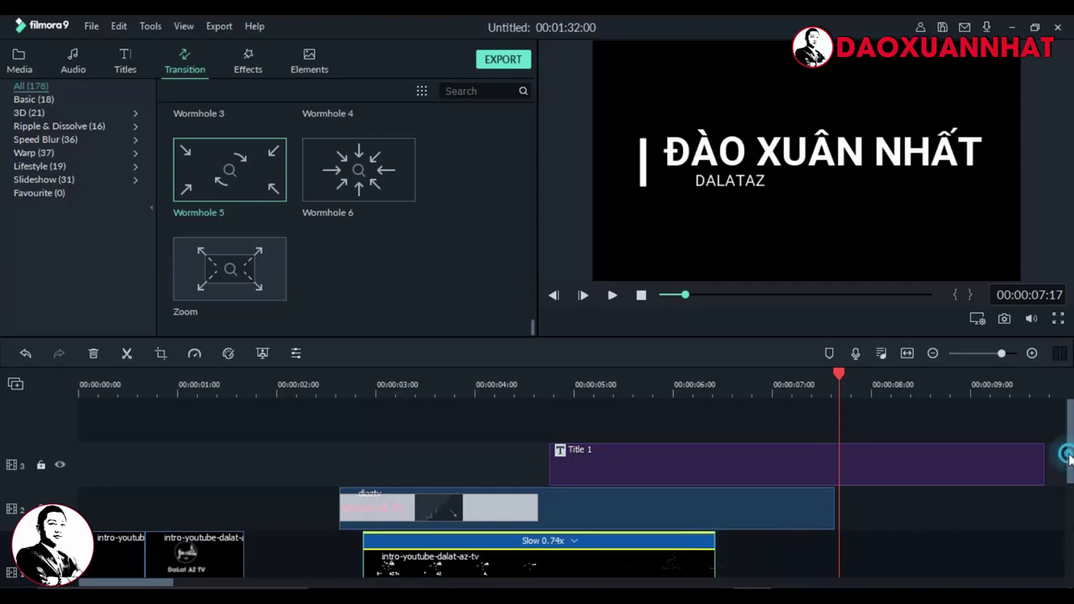
# Add the intro-youtube-dalat-az-tv video to track 1 at about 6.8 seconds and detach its audio
pyautogui.moveTo(1066, 450); pyautogui.dragTo(1071, 508)
pyautogui.rightClick(517, 468)
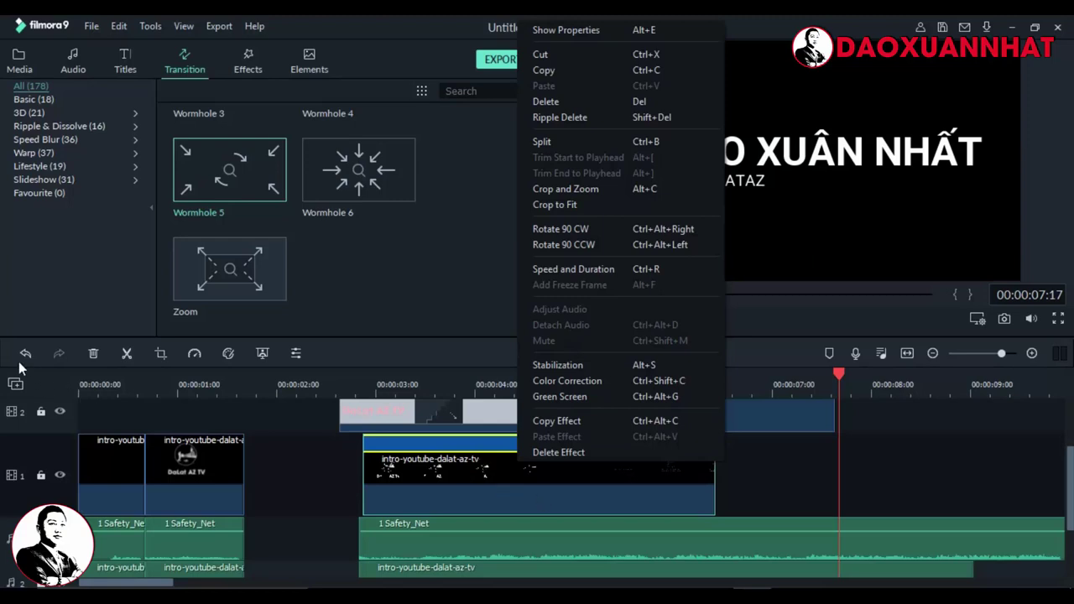
pyautogui.click(17, 60)
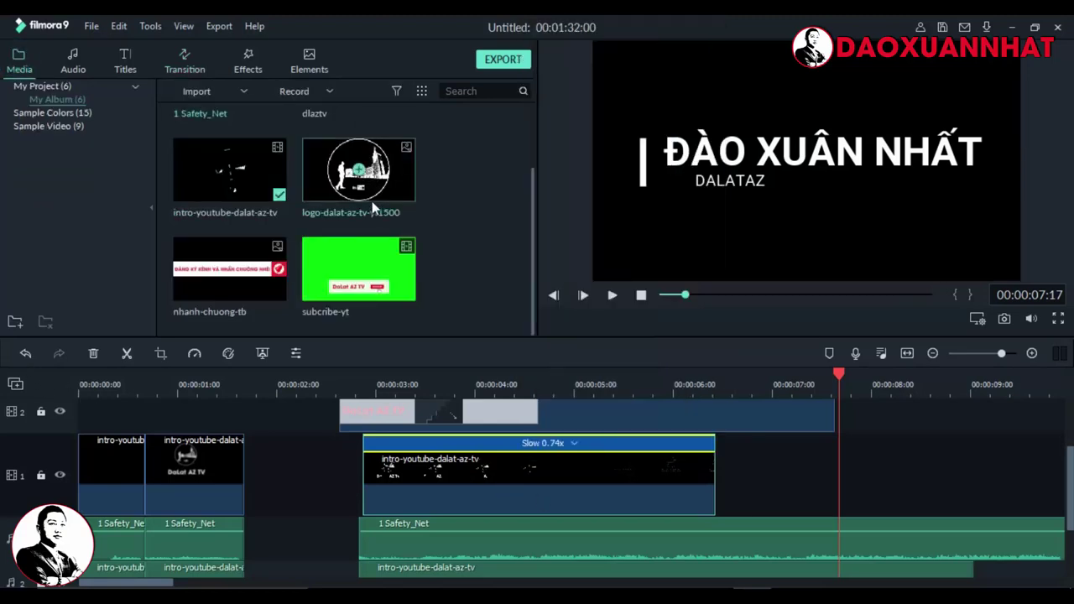
pyautogui.moveTo(215, 173); pyautogui.dragTo(754, 492)
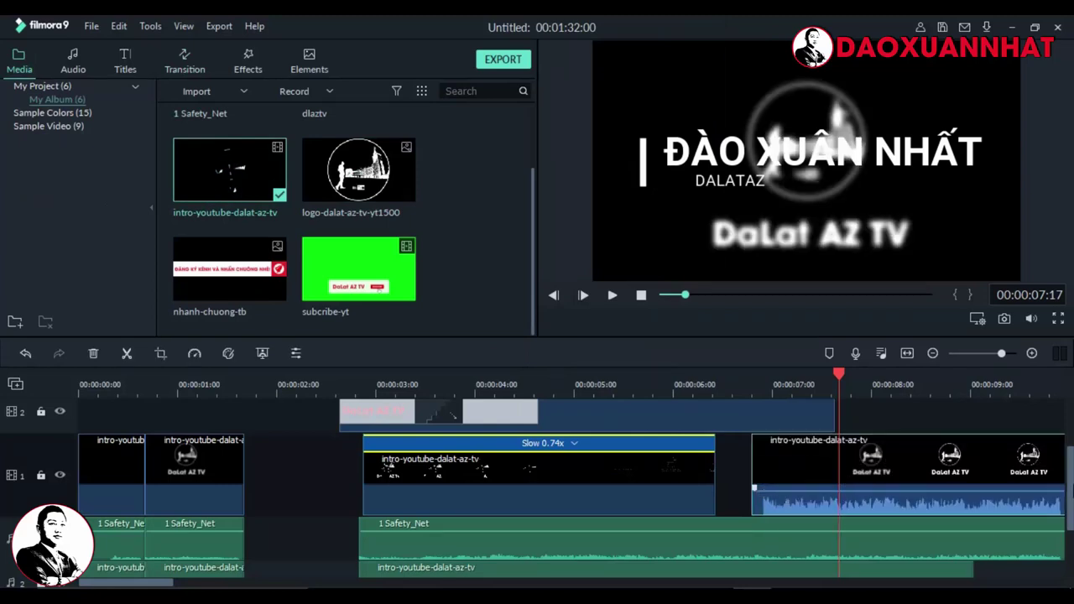
pyautogui.rightClick(833, 474)
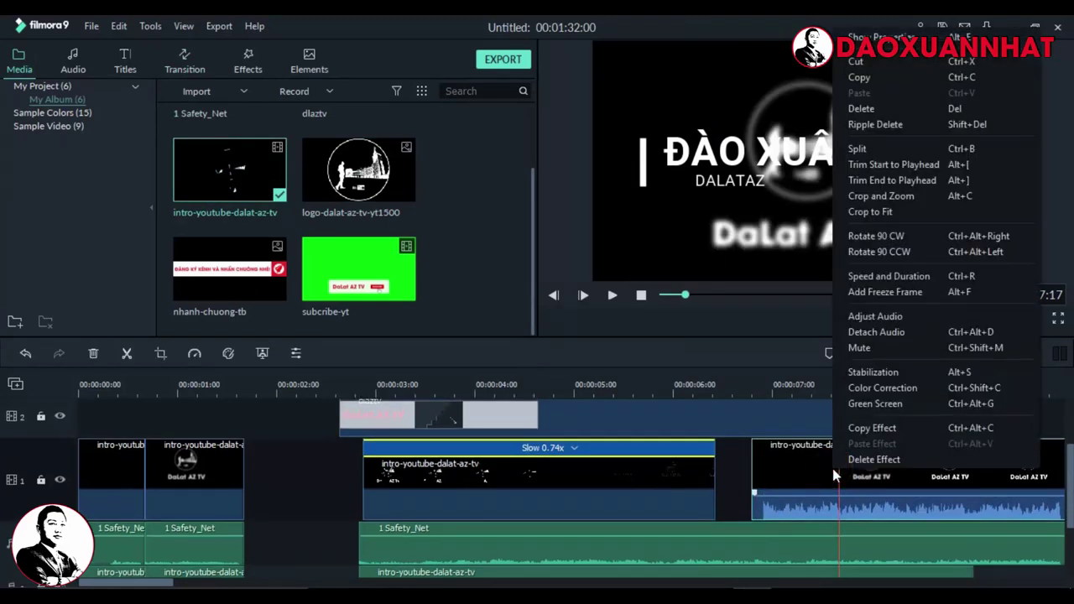
pyautogui.click(915, 334)
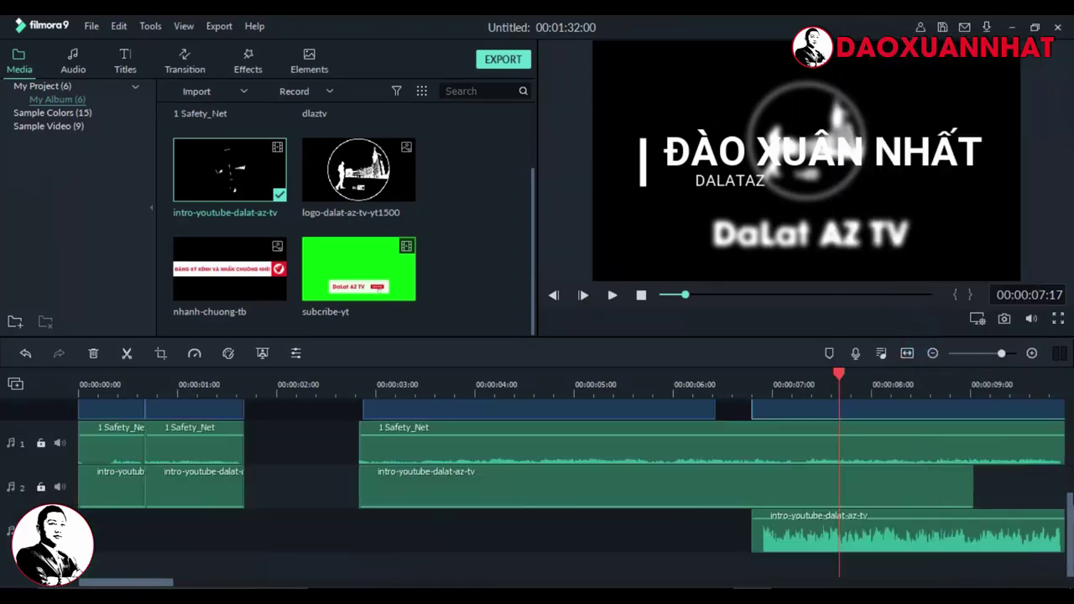
# Delete the Title 1 clip from track 3 and the dlaztv overlay from track 2
pyautogui.moveTo(1070, 541); pyautogui.dragTo(1070, 408)
pyautogui.click(410, 493)
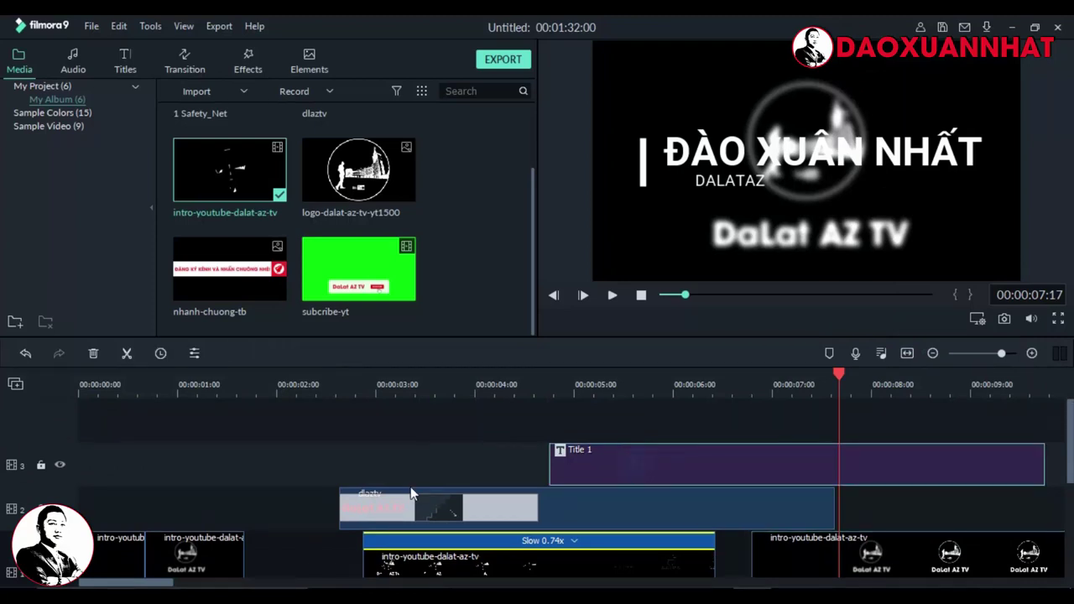
pyautogui.click(622, 476)
pyautogui.press('Delete')
pyautogui.click(630, 494)
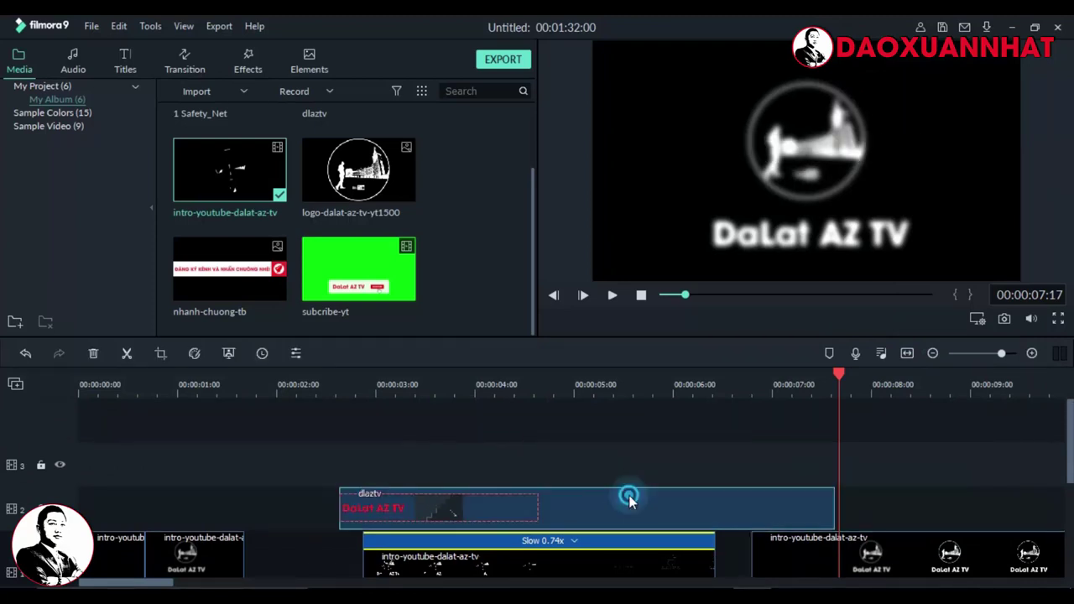
pyautogui.press('Delete')
# Delete the intro video at about 6.8 seconds and the slowed 0.74x intro clip from track 1
pyautogui.click(901, 545)
pyautogui.press('Delete')
pyautogui.click(511, 550)
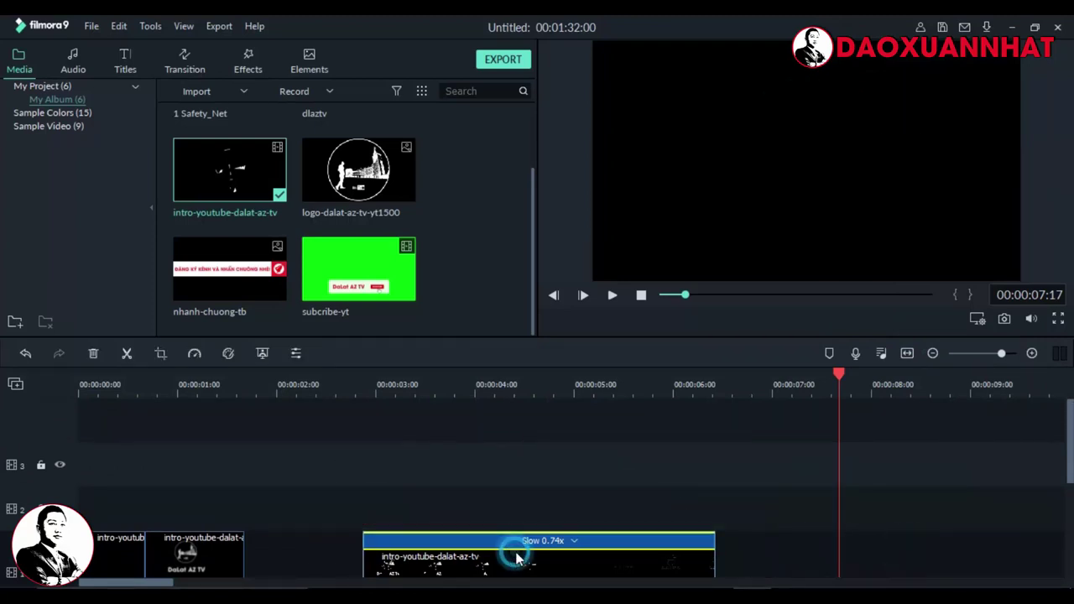
pyautogui.press('Delete')
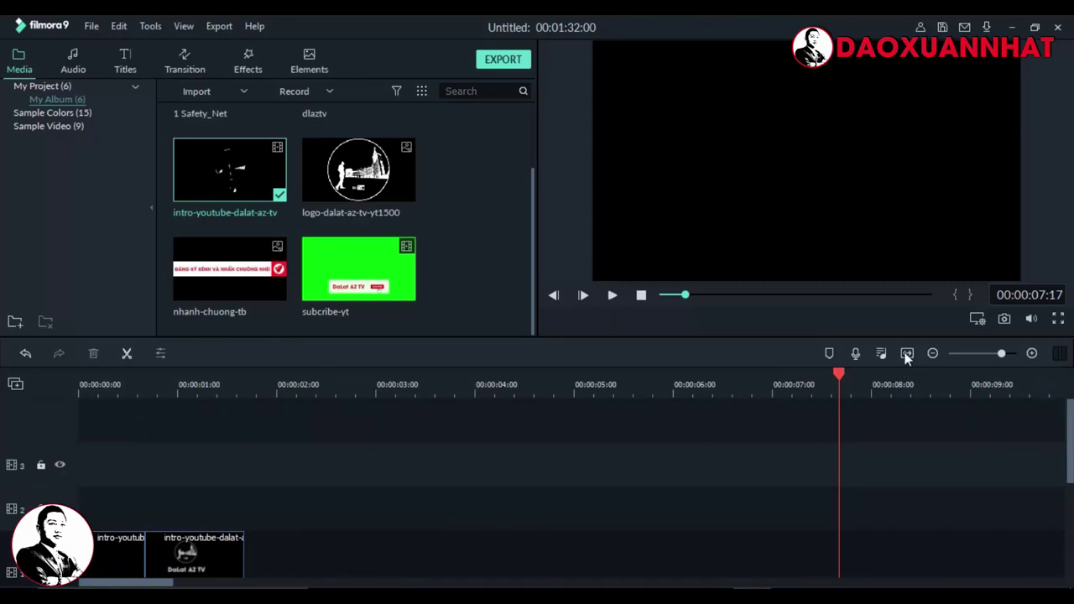
# Open the local MP4 export and set its quality to Good with a resolution of 1920x1080
pyautogui.click(504, 61)
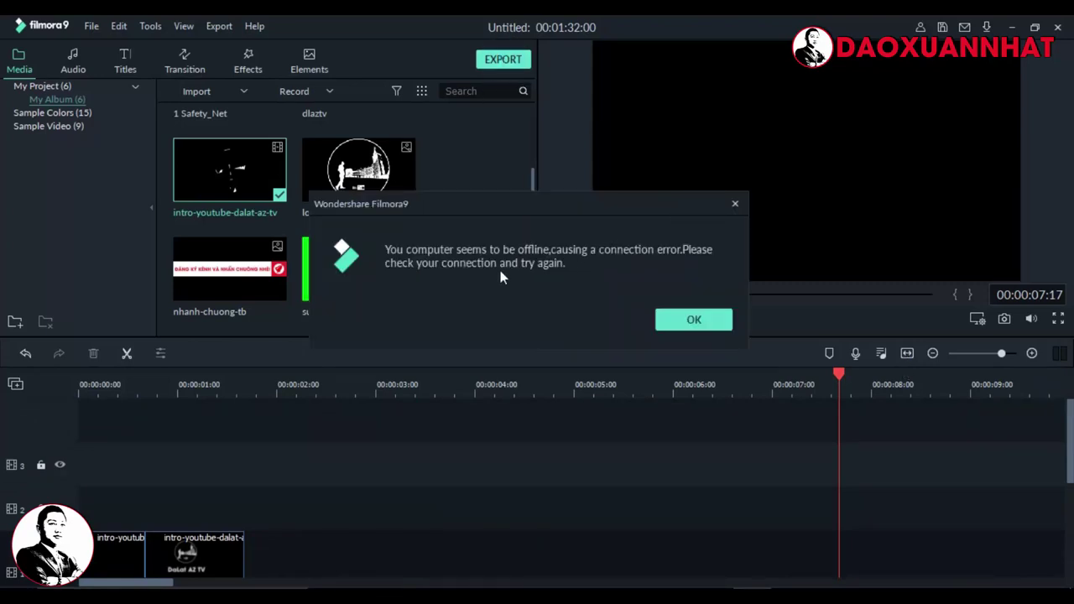
pyautogui.click(707, 326)
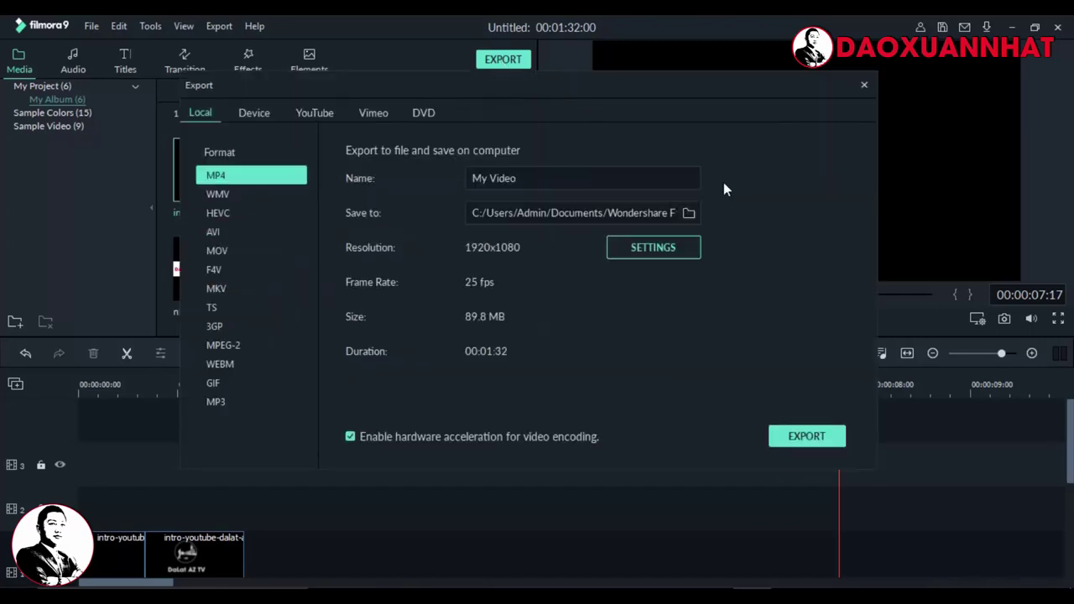
pyautogui.click(658, 250)
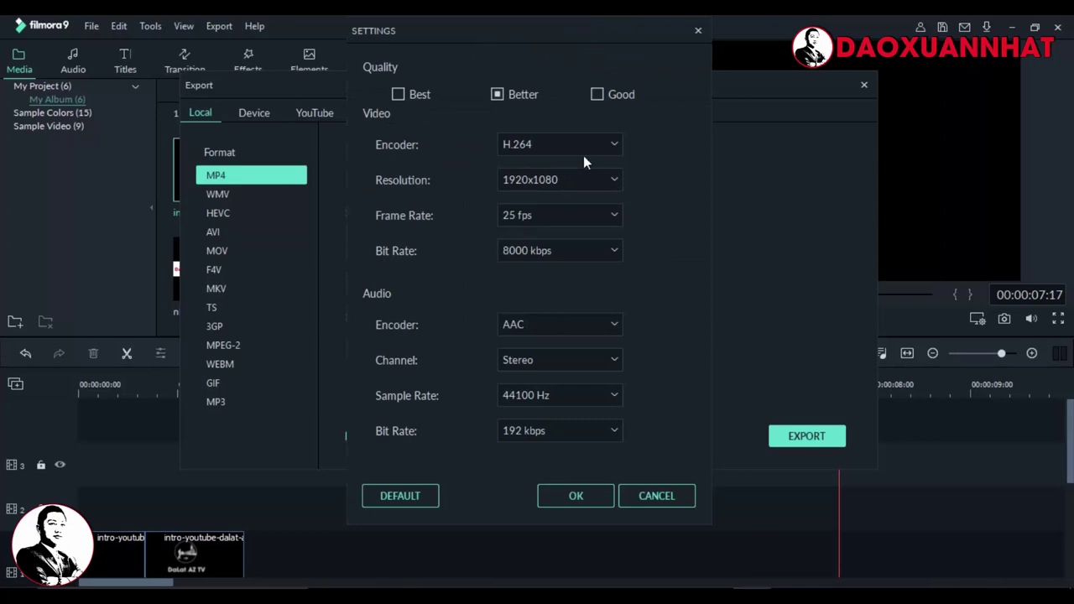
pyautogui.click(597, 94)
pyautogui.click(612, 178)
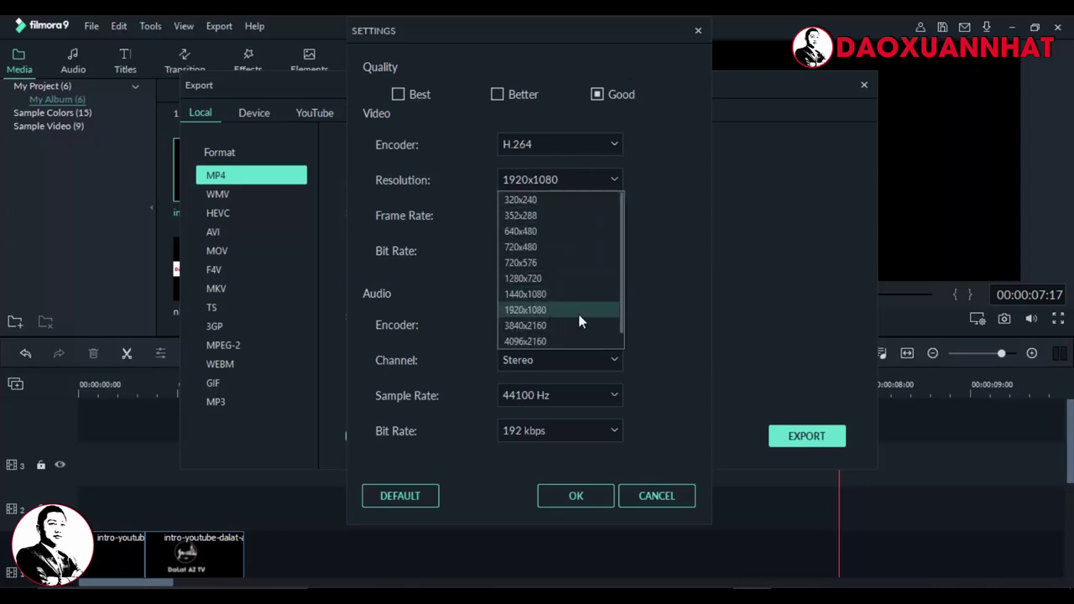
pyautogui.click(578, 339)
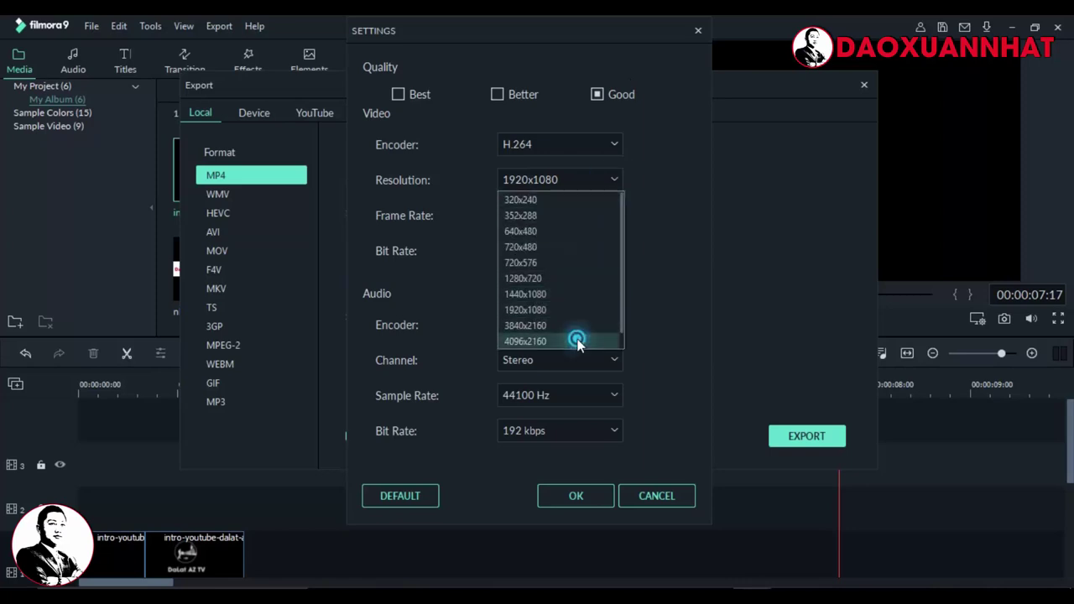
pyautogui.click(612, 180)
pyautogui.click(568, 310)
pyautogui.click(657, 148)
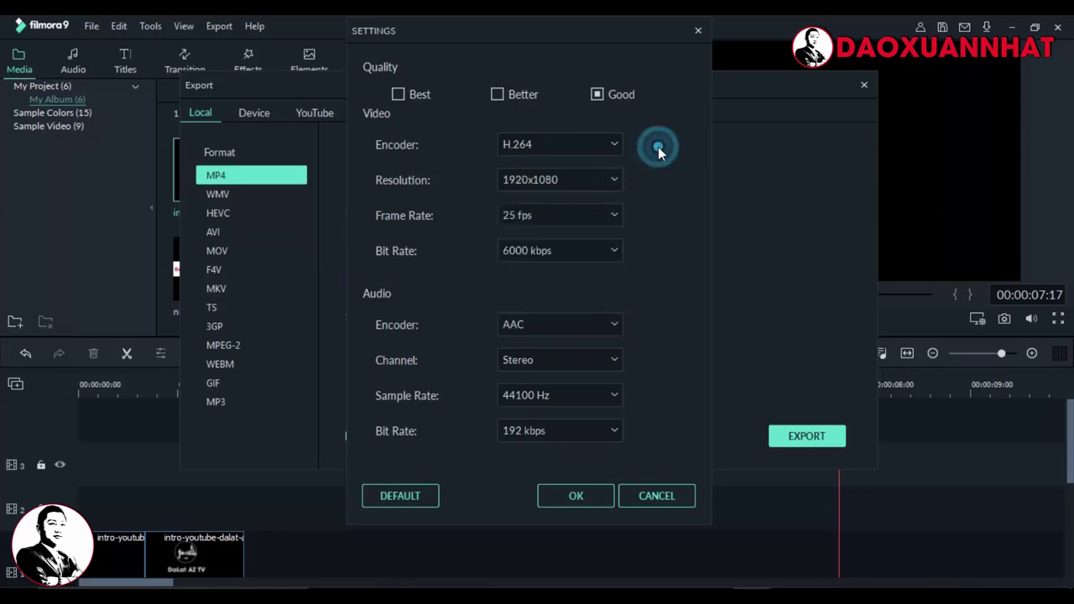
pyautogui.click(582, 494)
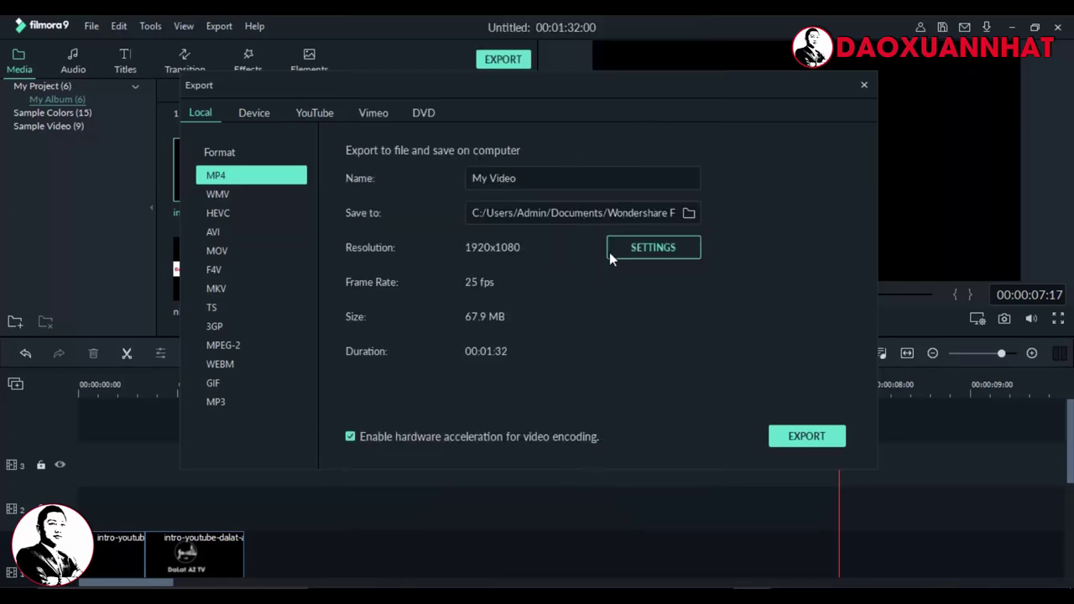
# Look at the output folder and the WMV, MOV and MP3 export formats, keeping MP4 as the choice
pyautogui.click(687, 213)
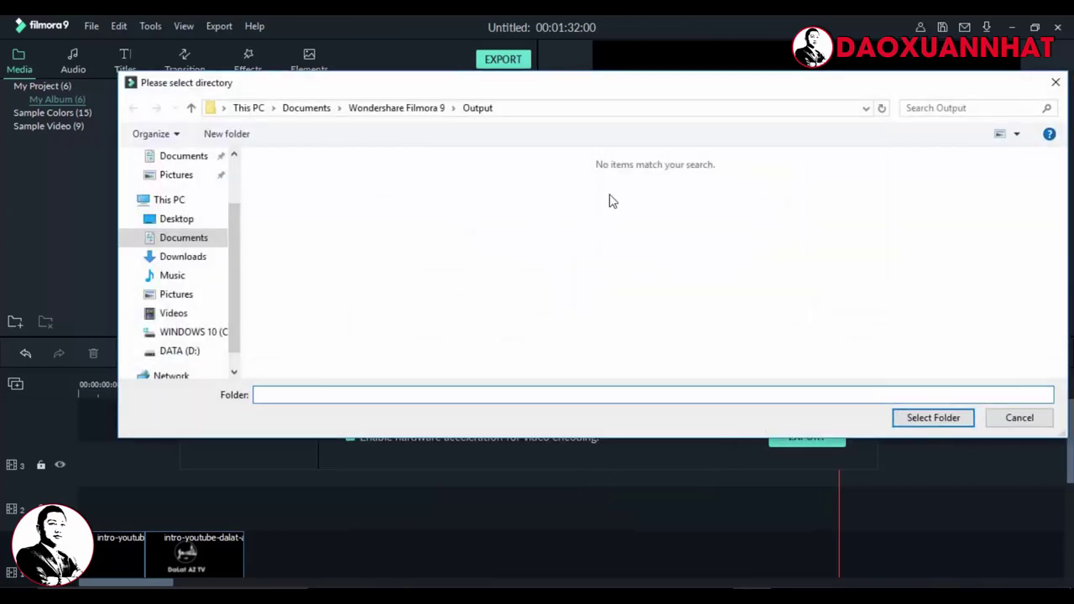
pyautogui.click(1010, 415)
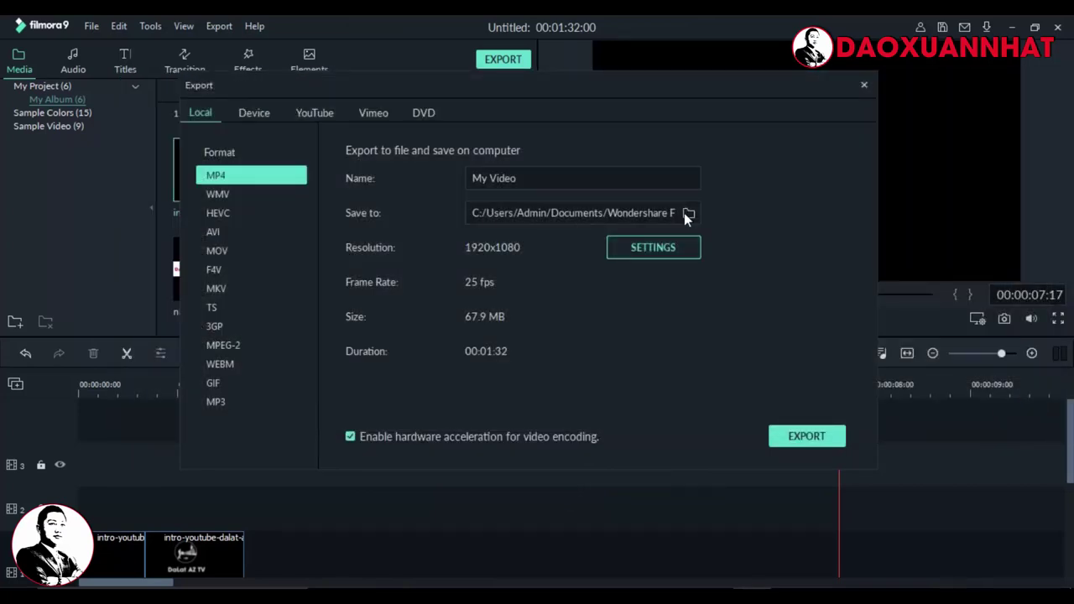
pyautogui.click(229, 194)
pyautogui.click(235, 248)
pyautogui.click(251, 394)
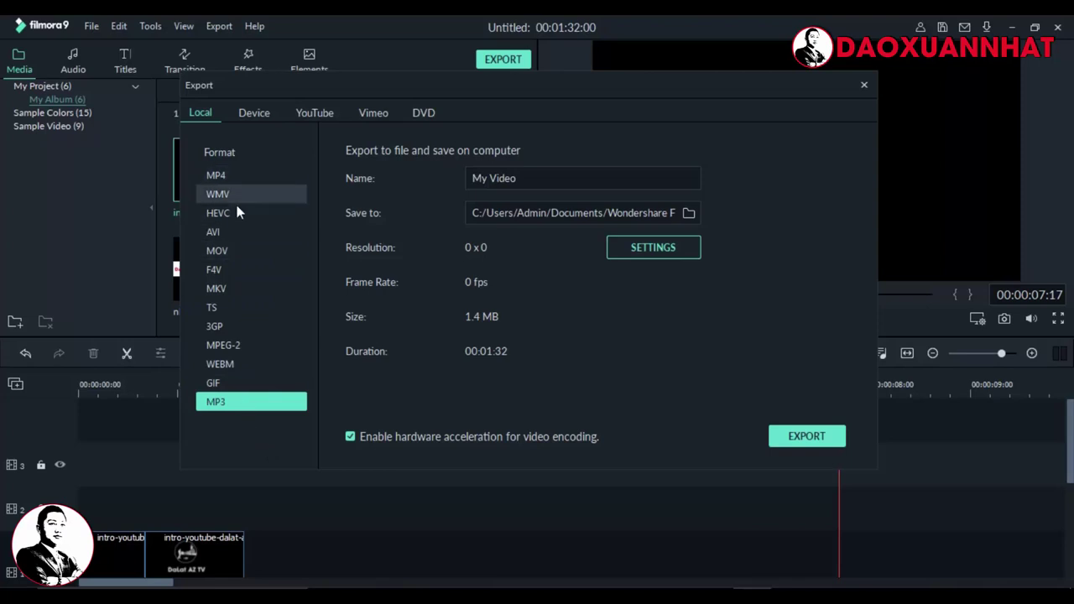
pyautogui.click(231, 173)
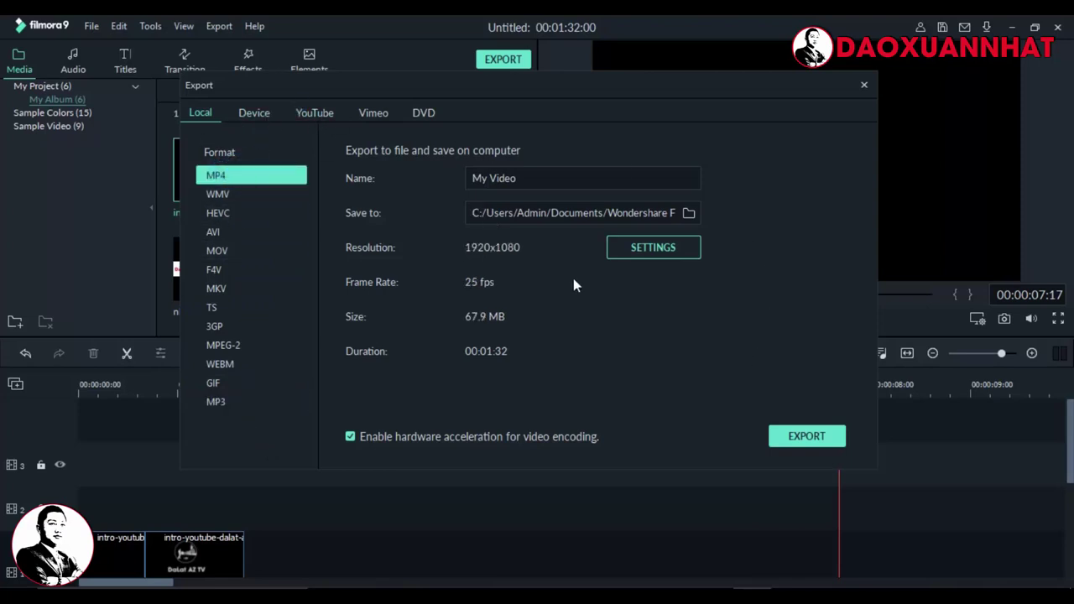
# Start the MP4 export of My Video, cancel the conversion and close the export window
pyautogui.click(824, 443)
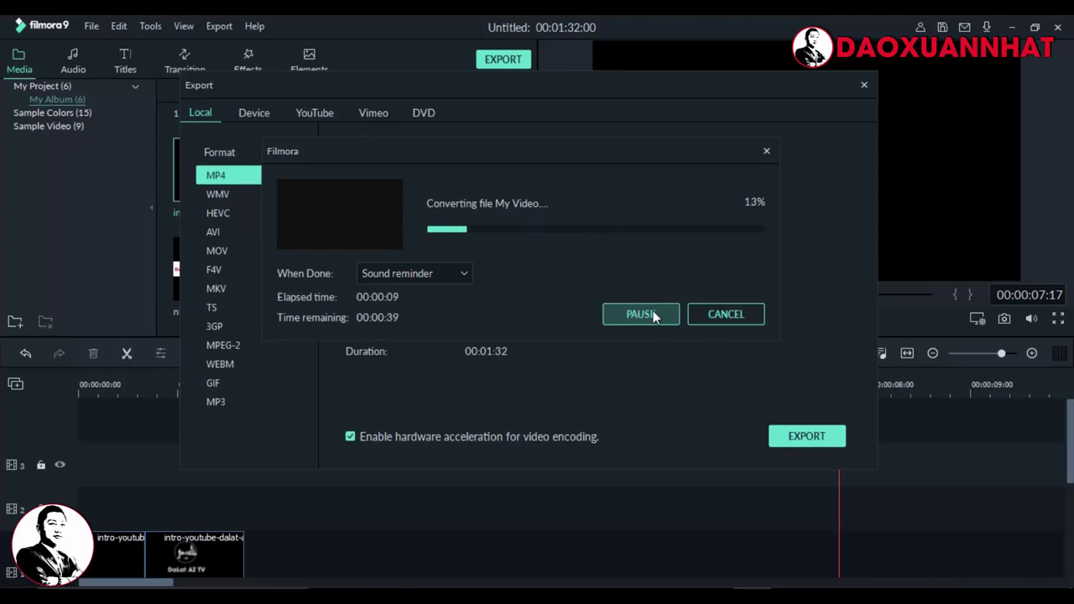
pyautogui.click(718, 315)
pyautogui.click(602, 260)
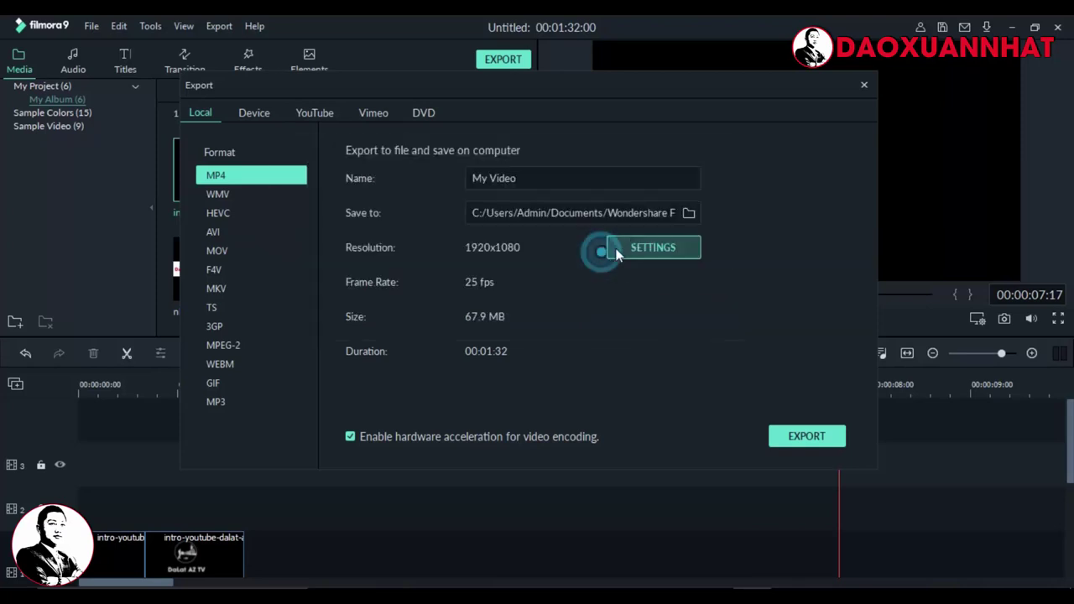
pyautogui.click(863, 84)
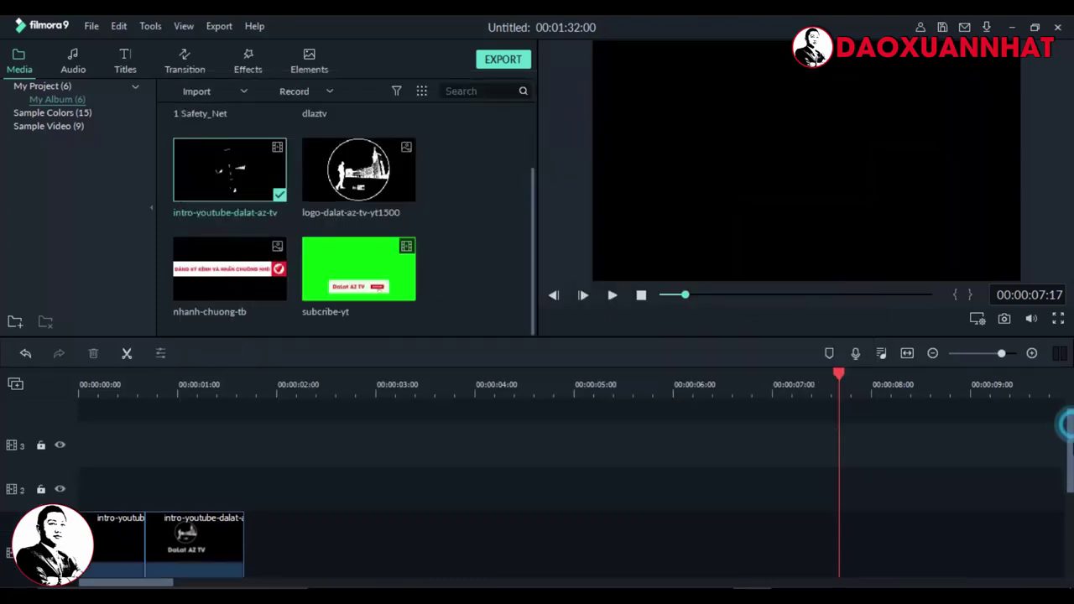
# Move the later clips on all three audio tracks about 1.2 seconds earlier, closing the gap after the short intro pieces
pyautogui.scroll(-3, 280, 437)
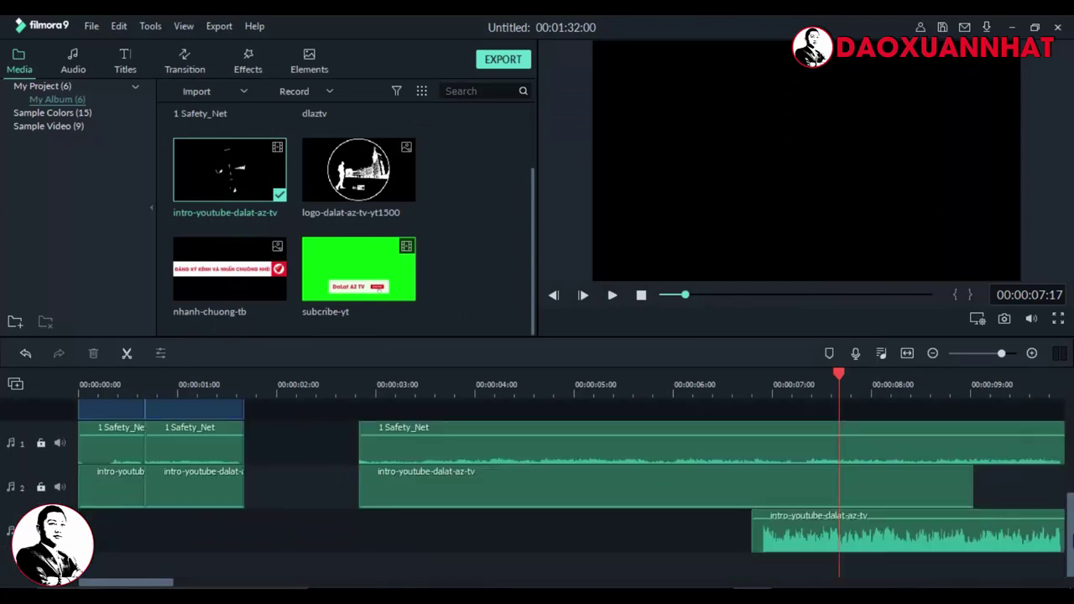
pyautogui.moveTo(396, 456); pyautogui.dragTo(865, 535)
pyautogui.hscroll(10, 923, 482)
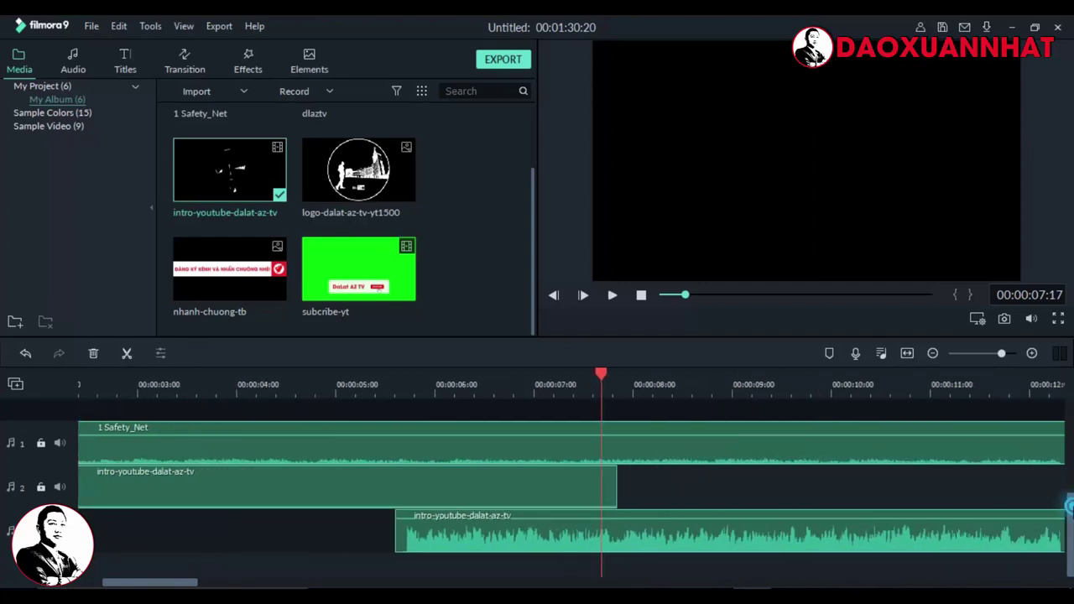
# Check the video and audio tracks along the timeline, up to about 20 seconds, for remaining clips
pyautogui.scroll(3, 726, 470)
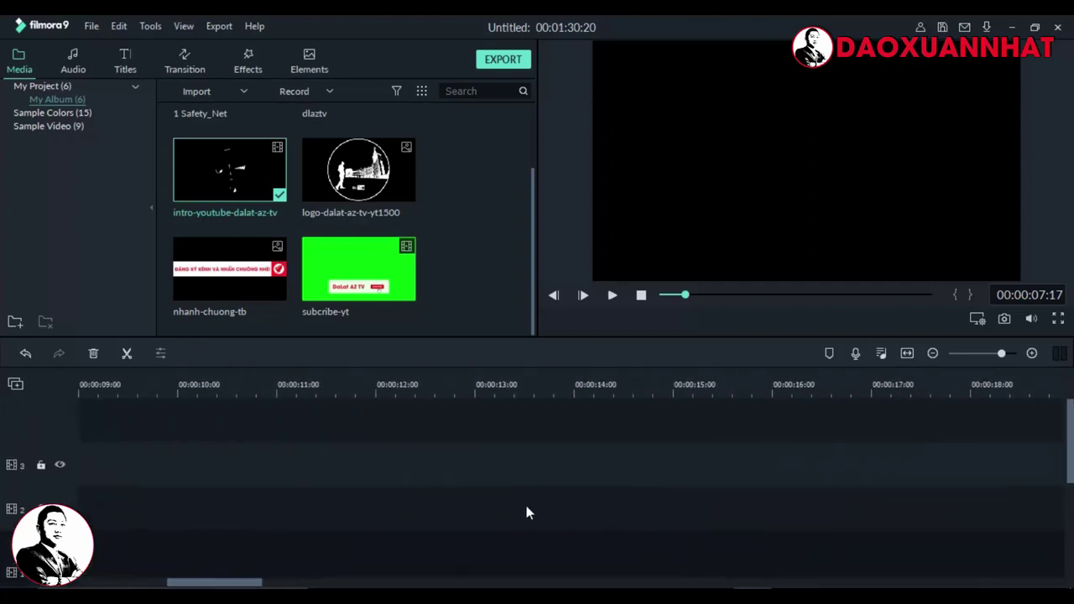
pyautogui.hscroll(-10, 256, 577)
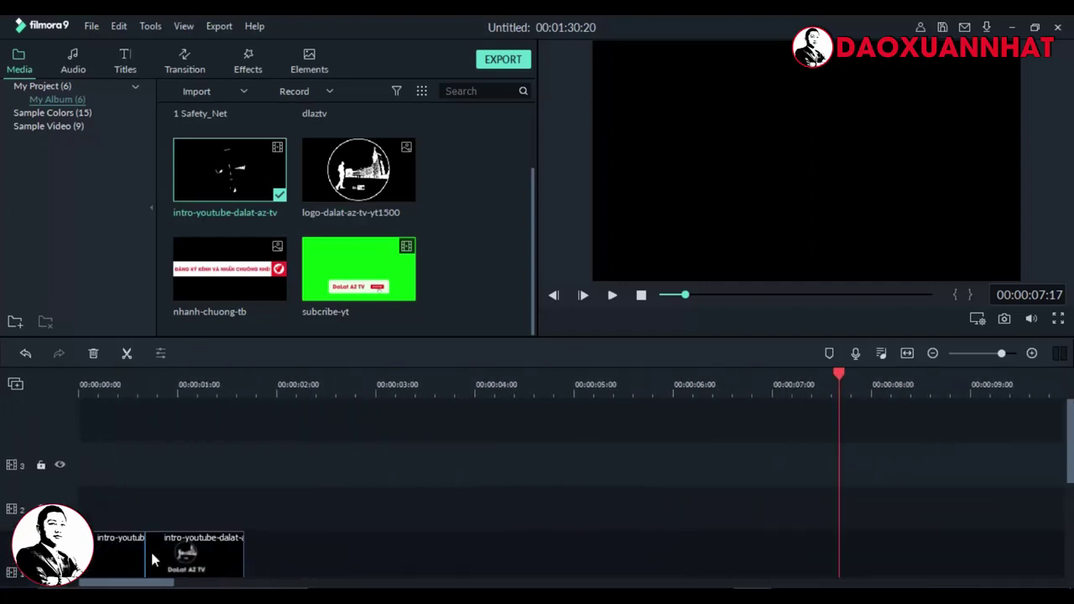
pyautogui.scroll(-3, 536, 486)
pyautogui.scroll(3, 537, 487)
pyautogui.hscroll(6, 923, 457)
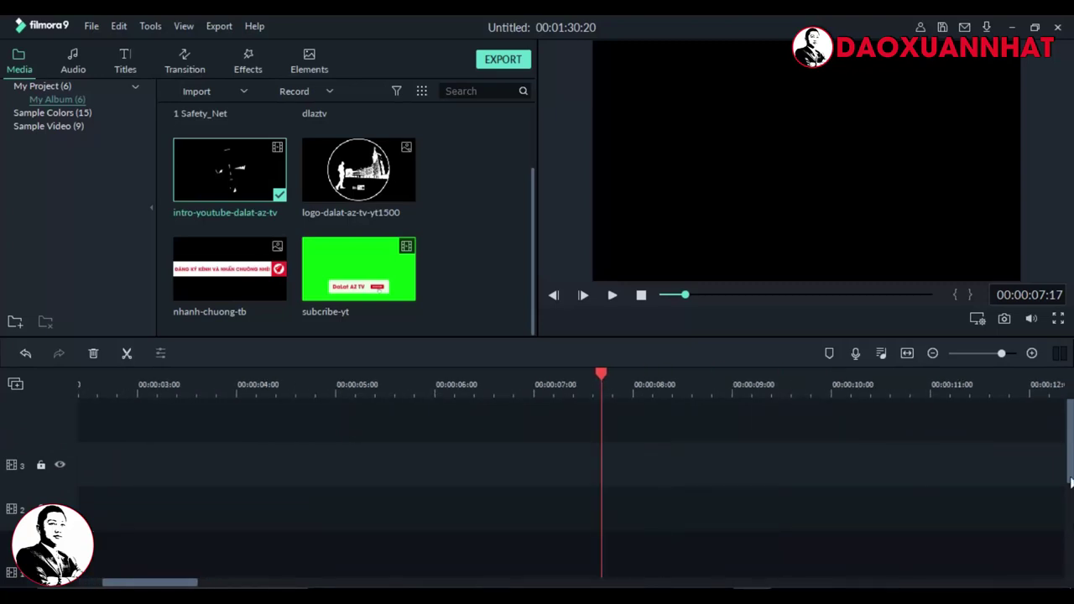
pyautogui.scroll(-3, 1061, 436)
pyautogui.hscroll(6, 923, 504)
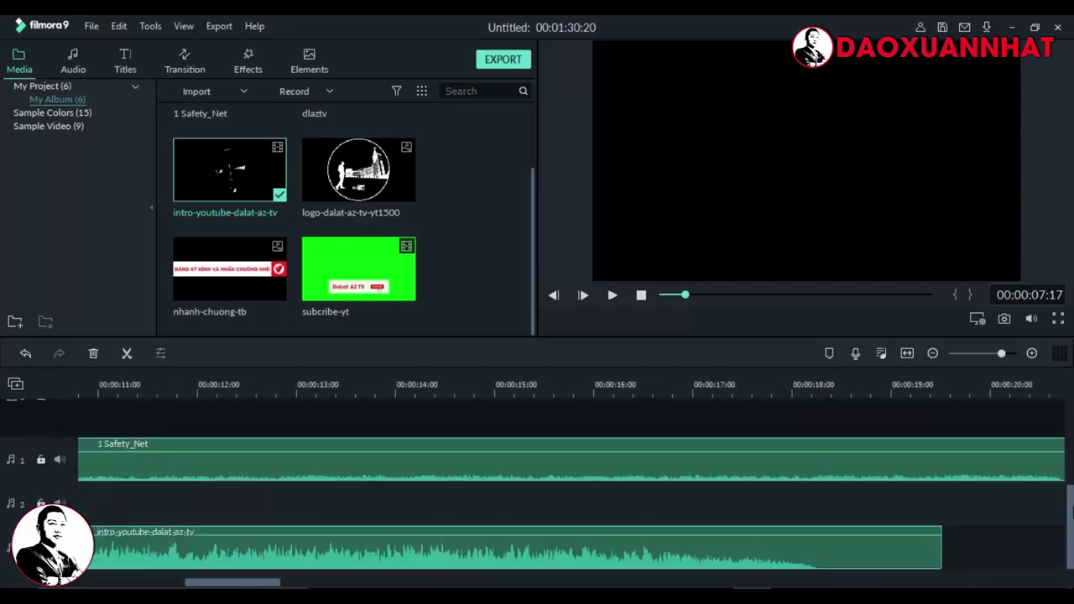